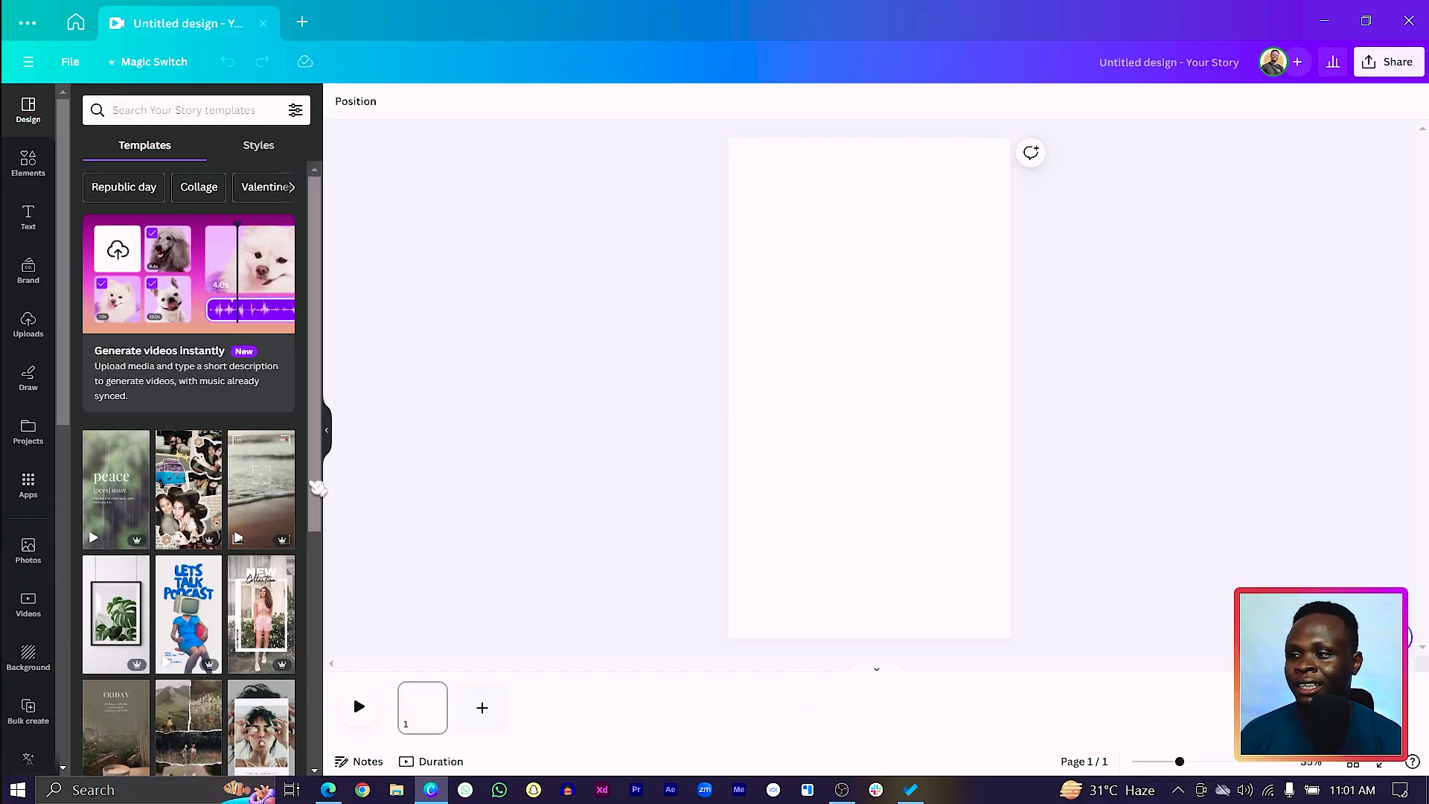
# - Search the elements library for "wildlife" and narrow the results to videos
pyautogui.click(33, 177)
pyautogui.click(187, 112)
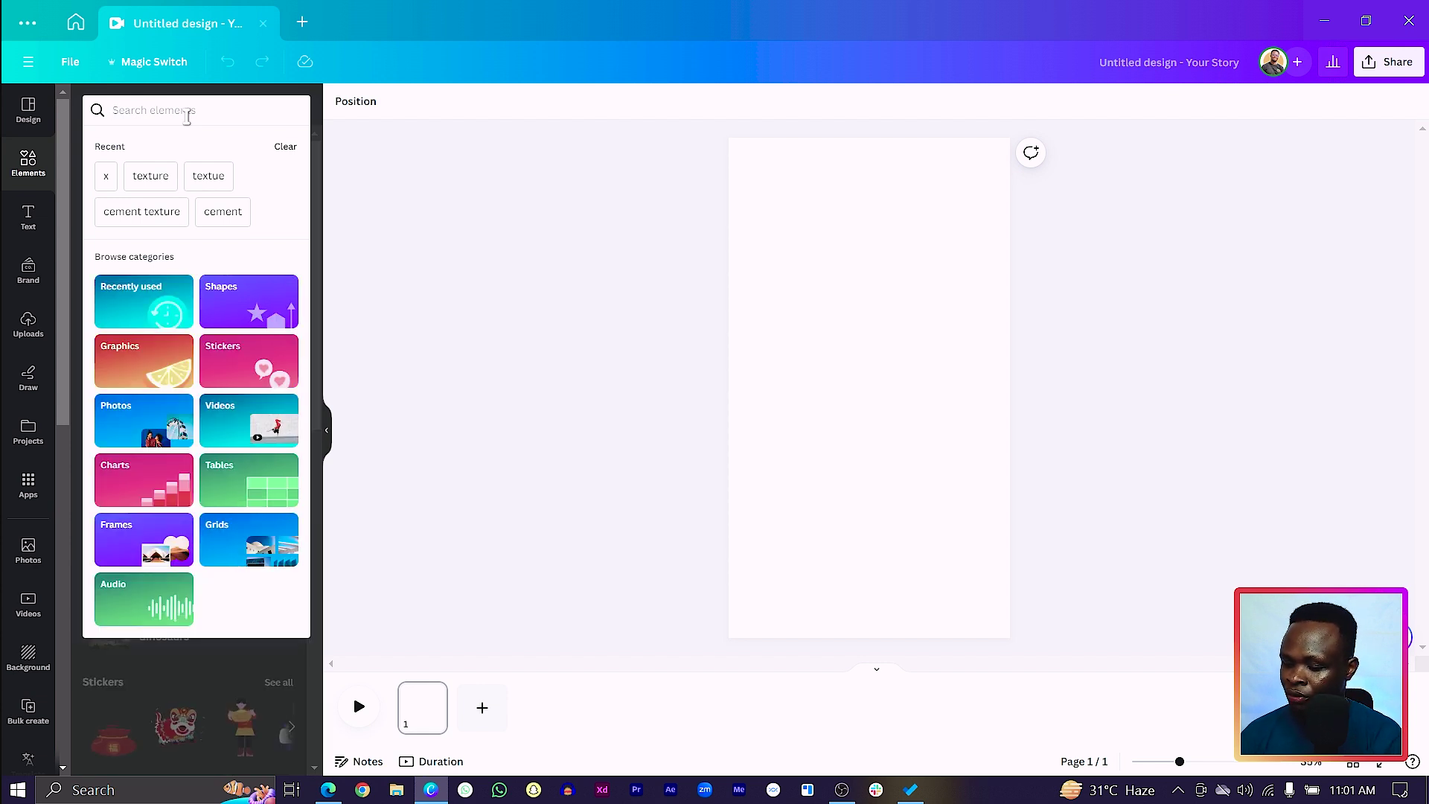
pyautogui.write('wildlife')
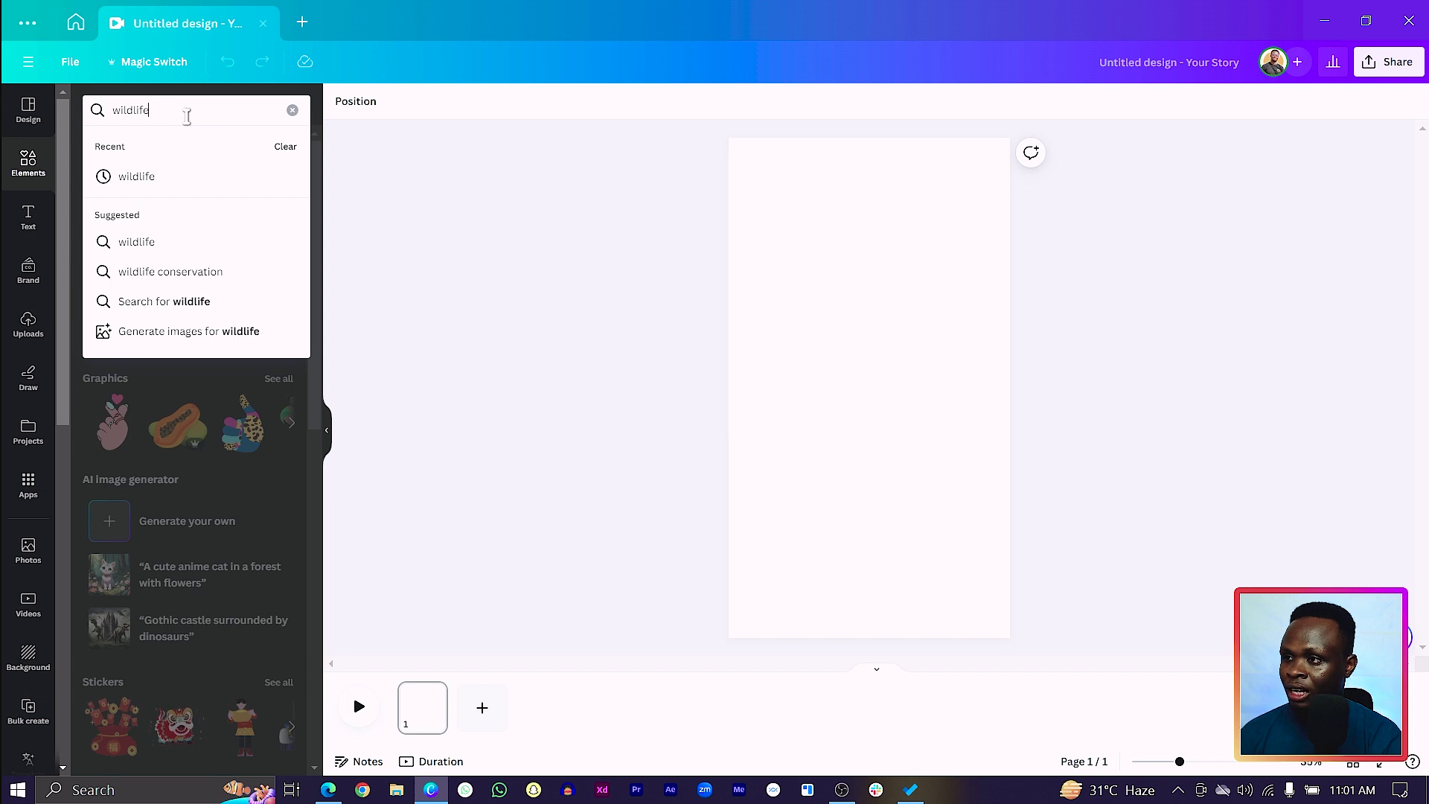
pyautogui.press('Return')
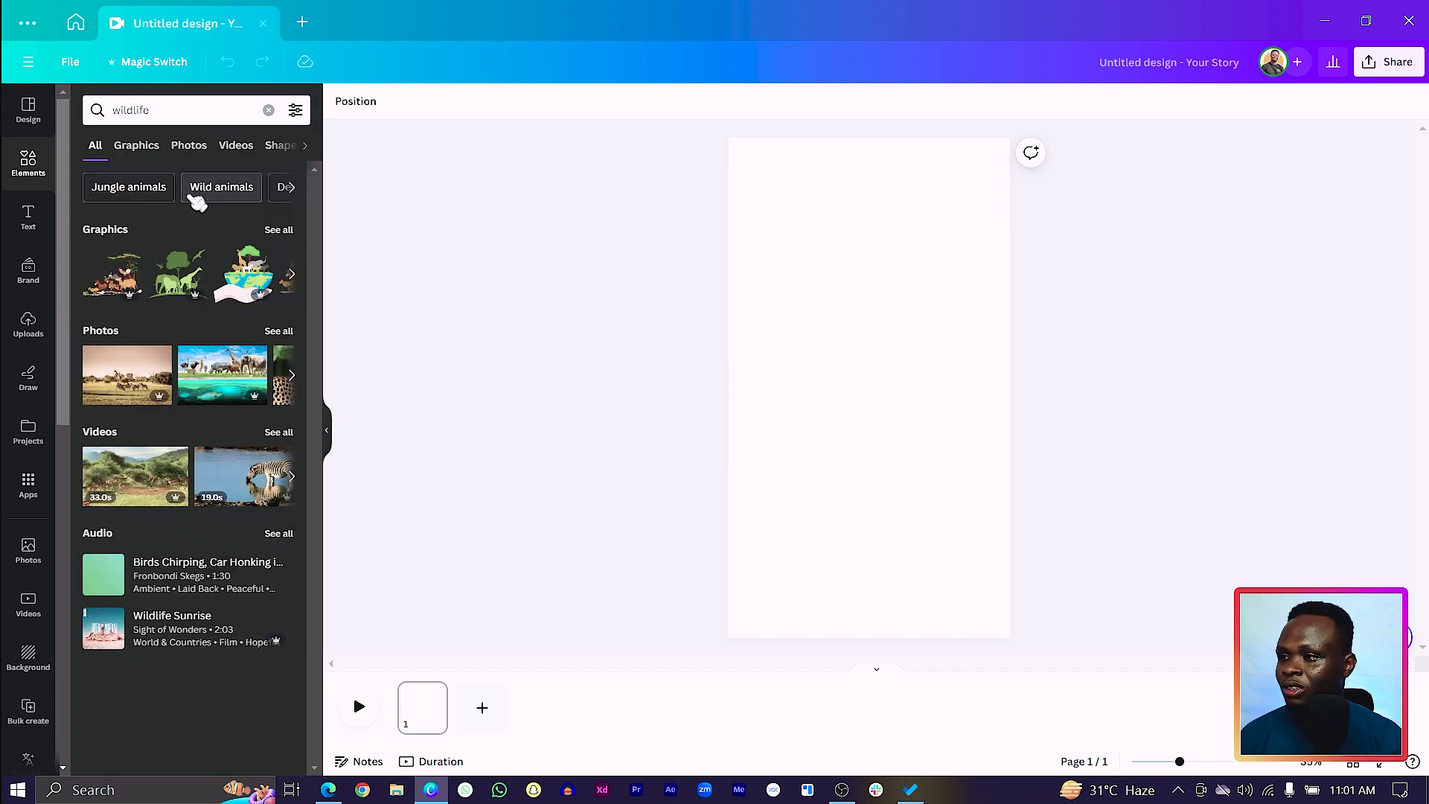
pyautogui.click(239, 146)
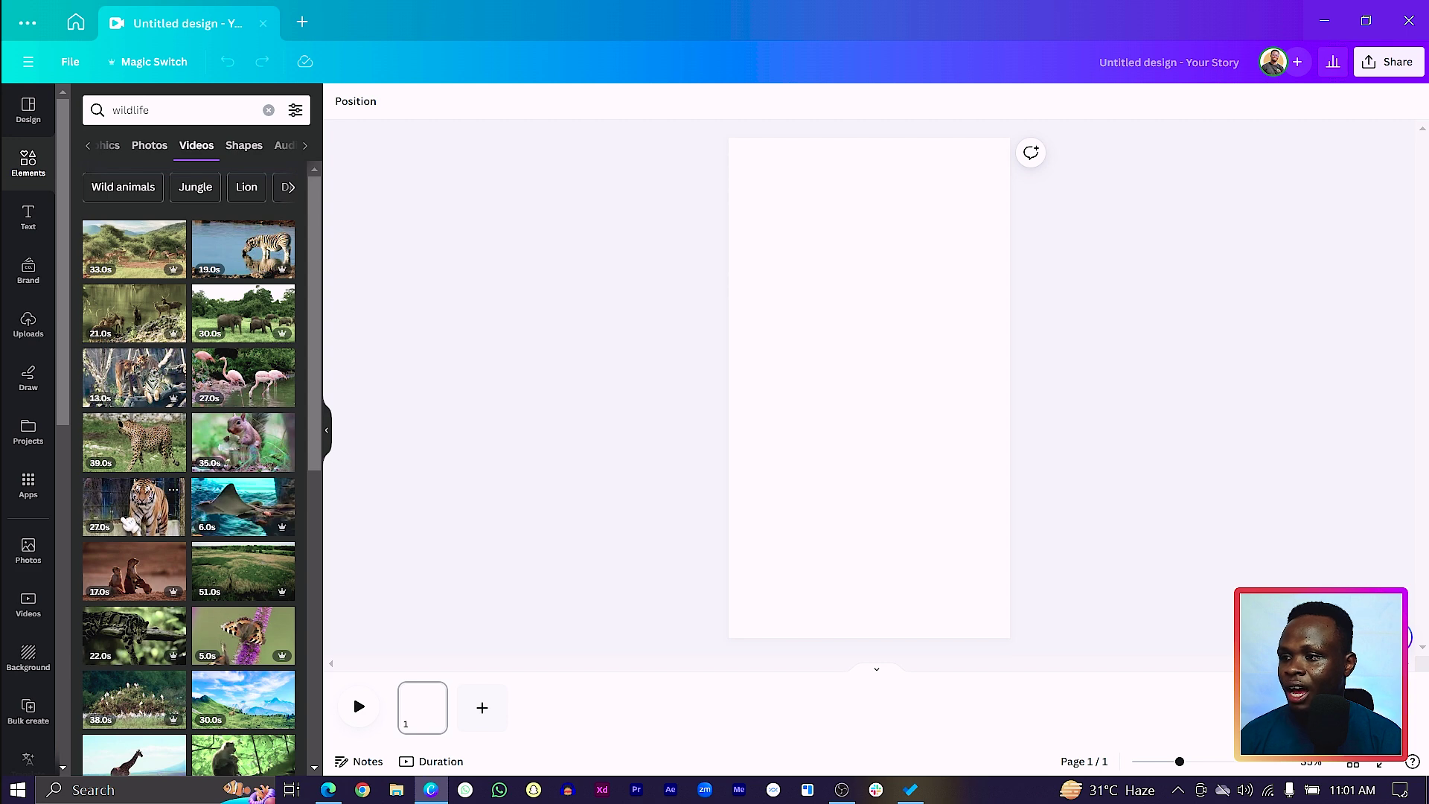
# - Add the 27-second tiger video, enlarge it to cover the page height, and crop its sides to just outside the page edges
pyautogui.click(131, 523)
pyautogui.moveTo(755, 452); pyautogui.dragTo(418, 645)
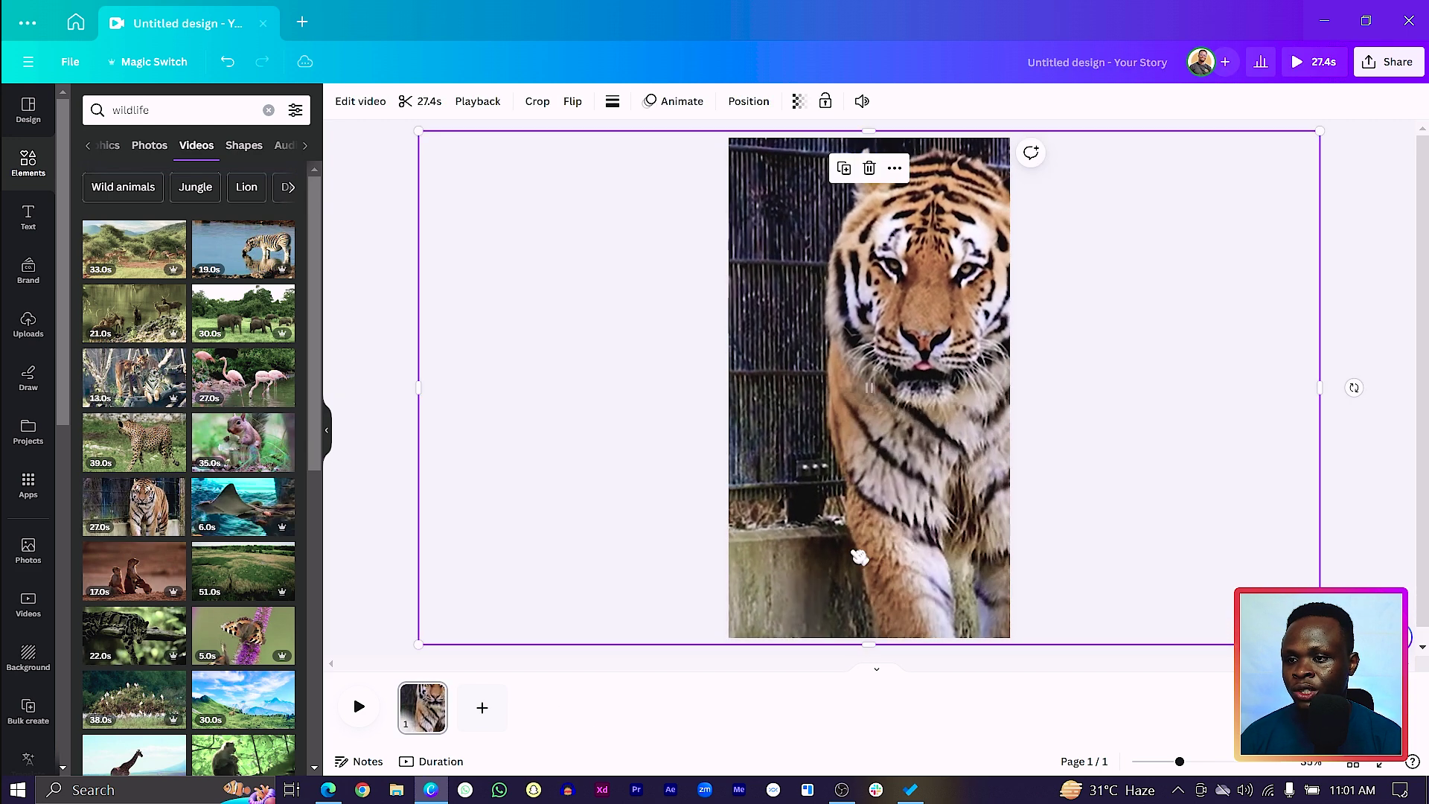
pyautogui.moveTo(960, 490); pyautogui.dragTo(887, 491)
pyautogui.moveTo(1244, 343); pyautogui.dragTo(1022, 388)
pyautogui.moveTo(582, 380); pyautogui.dragTo(707, 379)
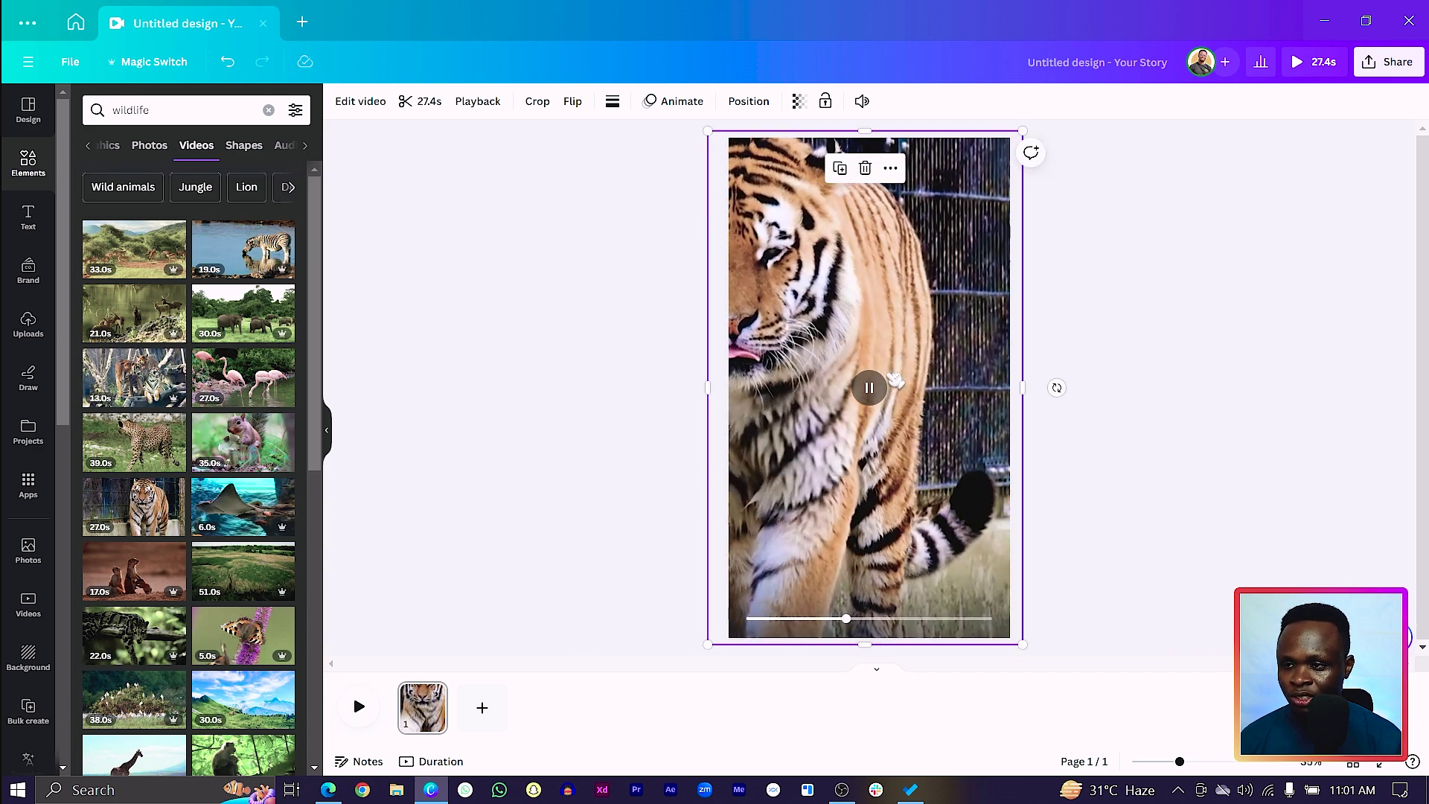
pyautogui.click(482, 347)
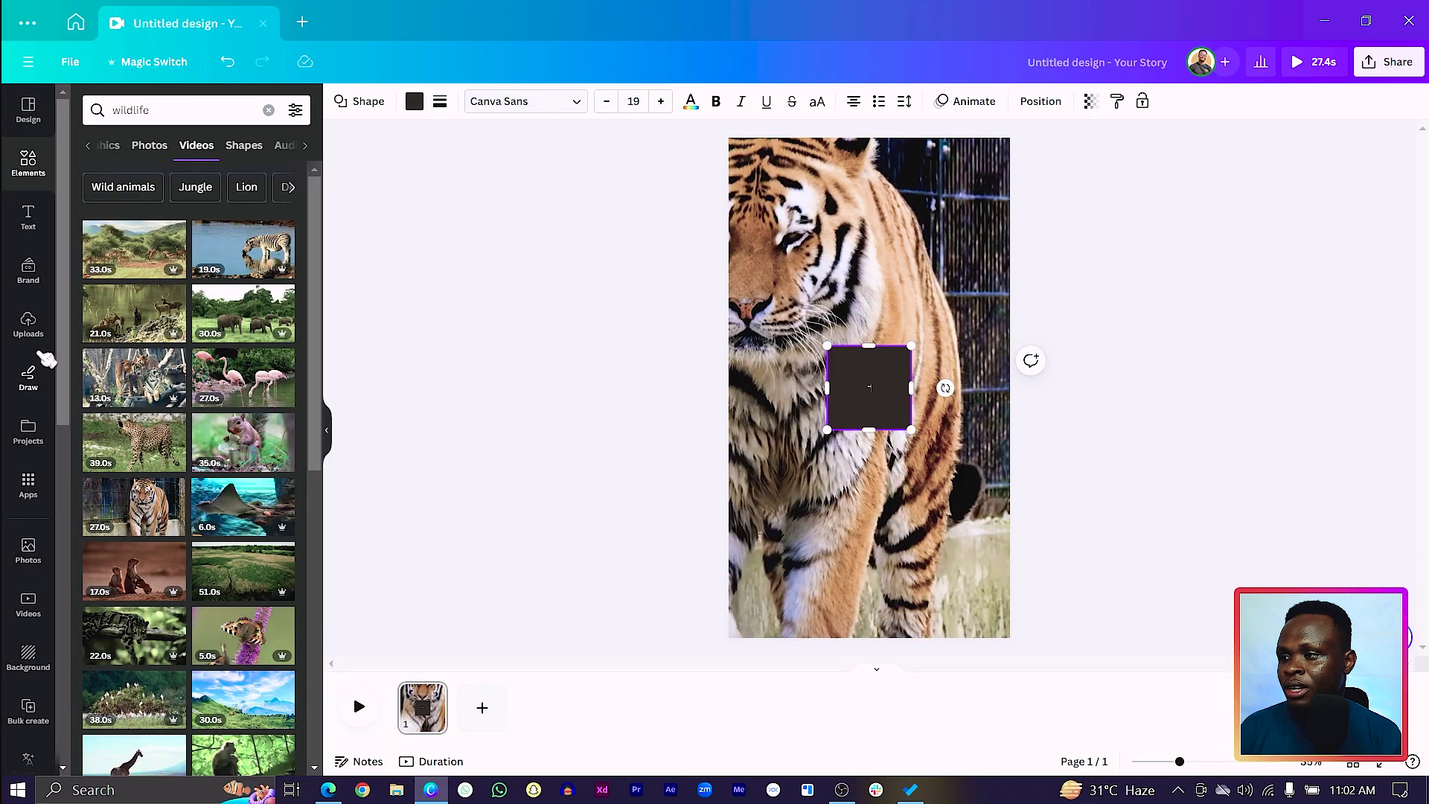
pyautogui.click(46, 162)
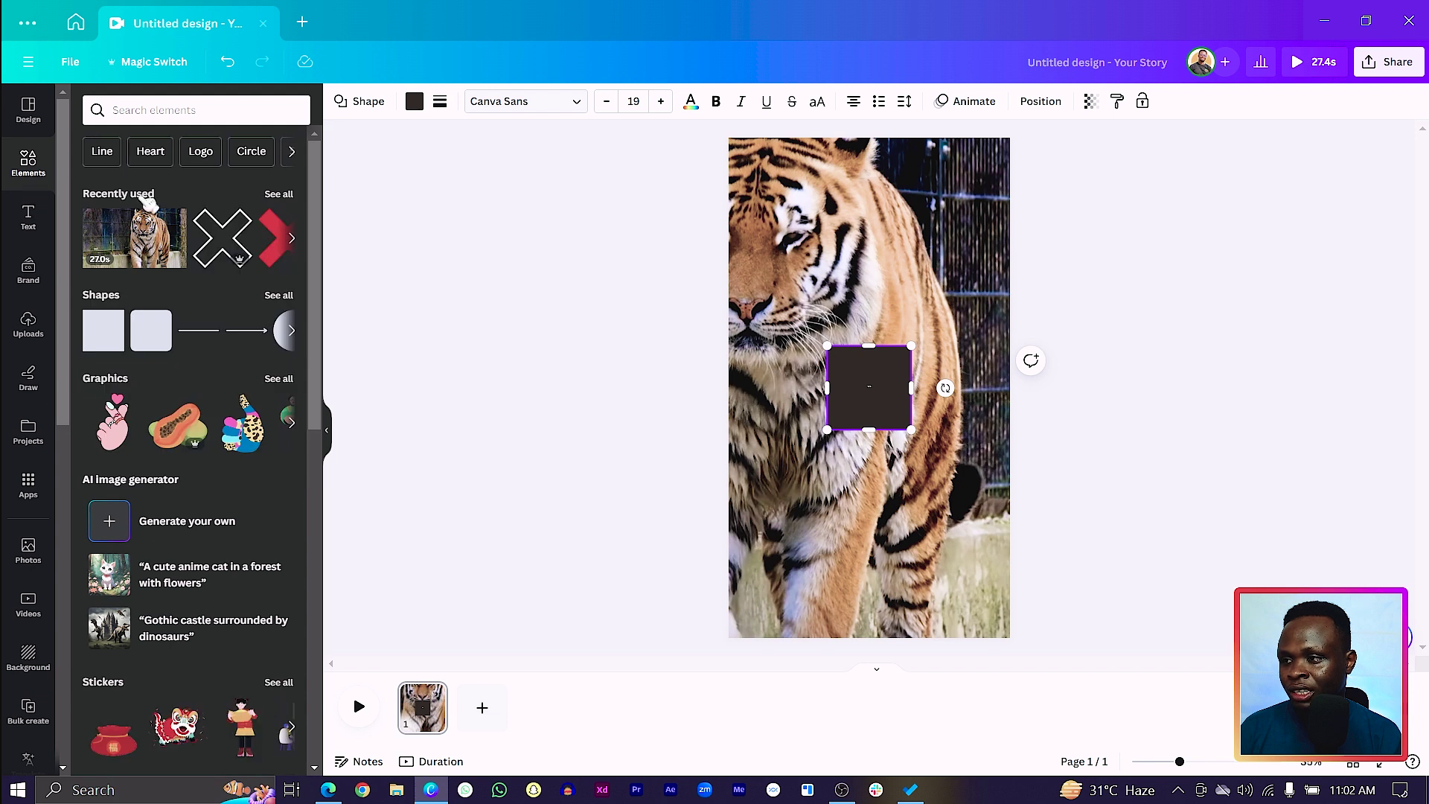
pyautogui.click(97, 339)
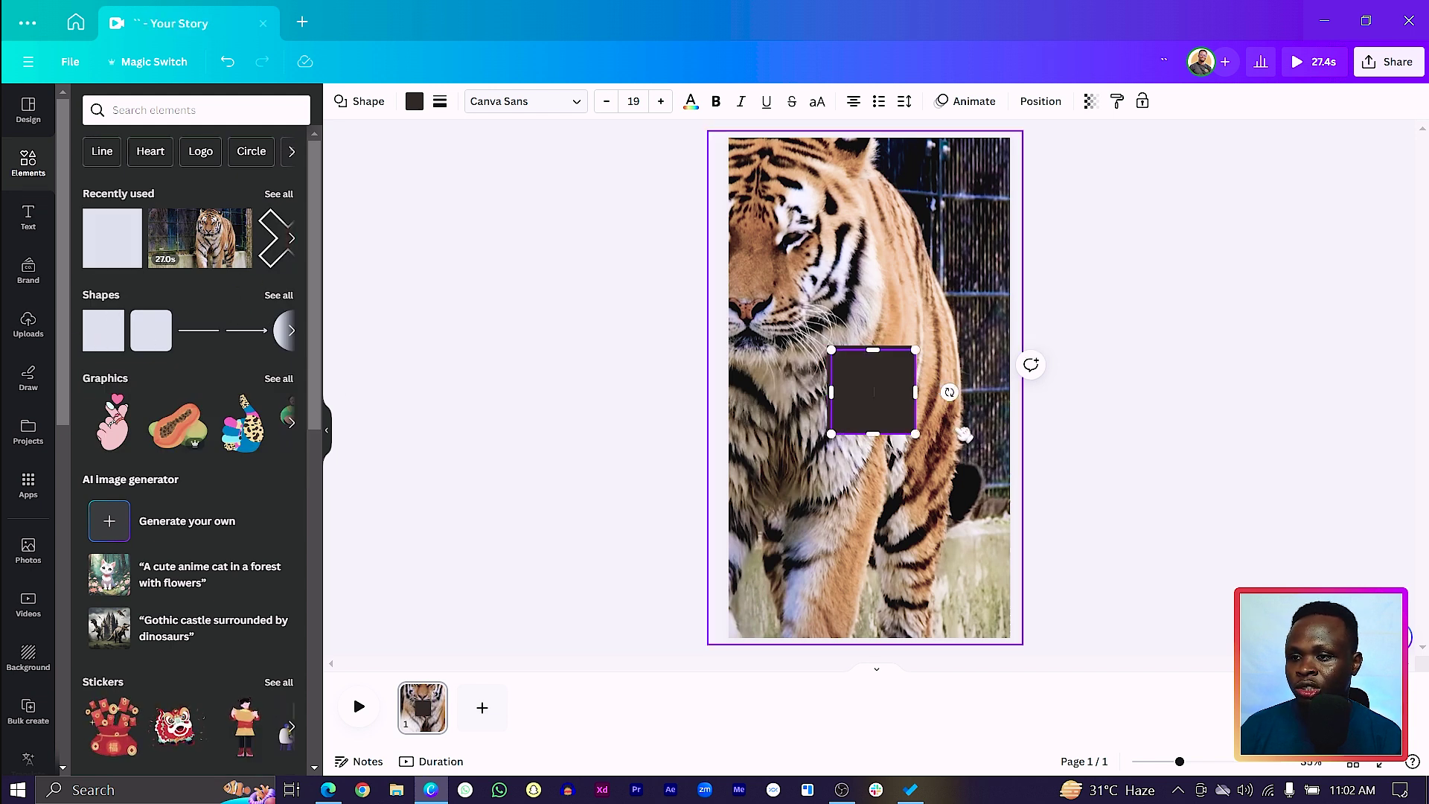
pyautogui.moveTo(890, 408); pyautogui.dragTo(815, 282)
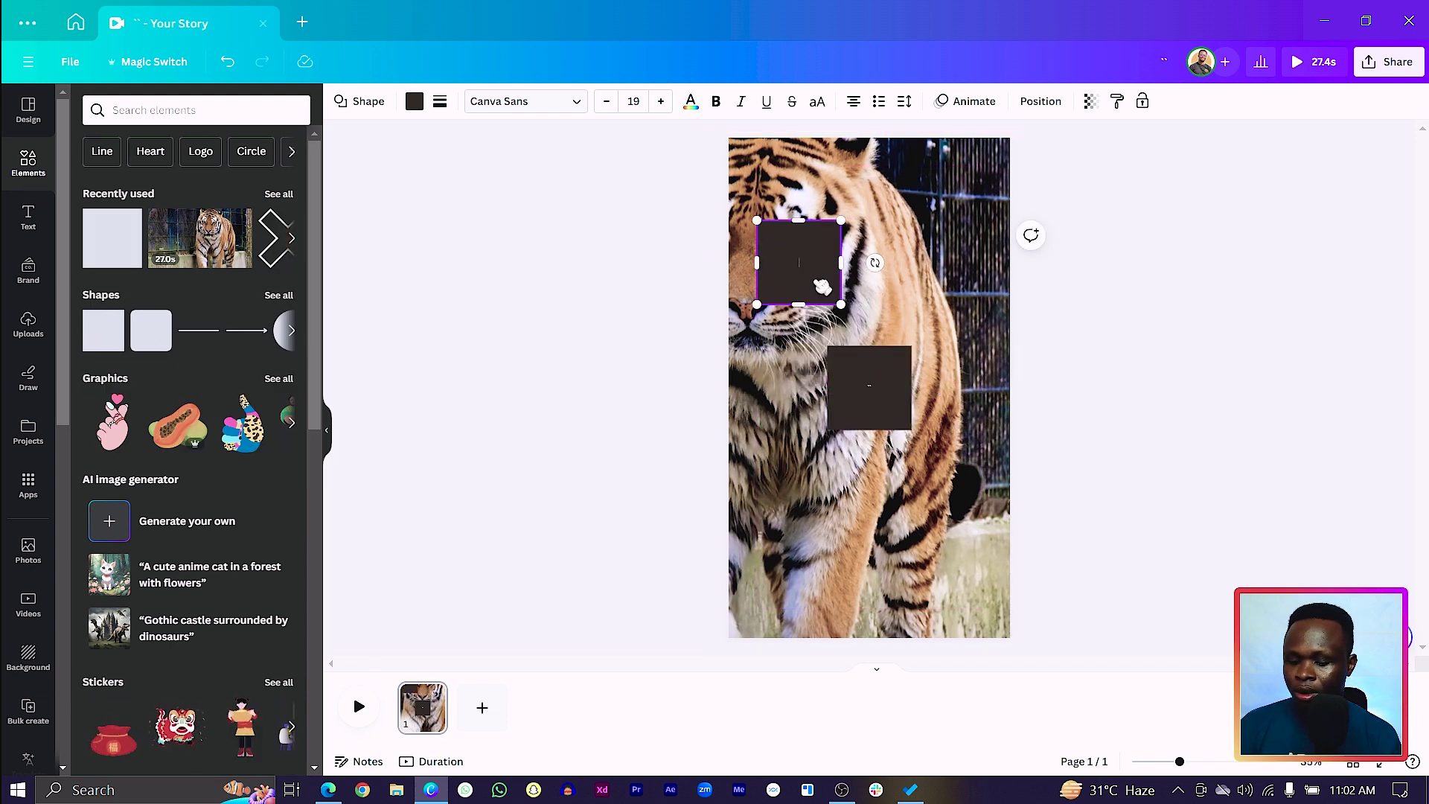
pyautogui.click(862, 285)
pyautogui.click(810, 271)
pyautogui.press('Delete')
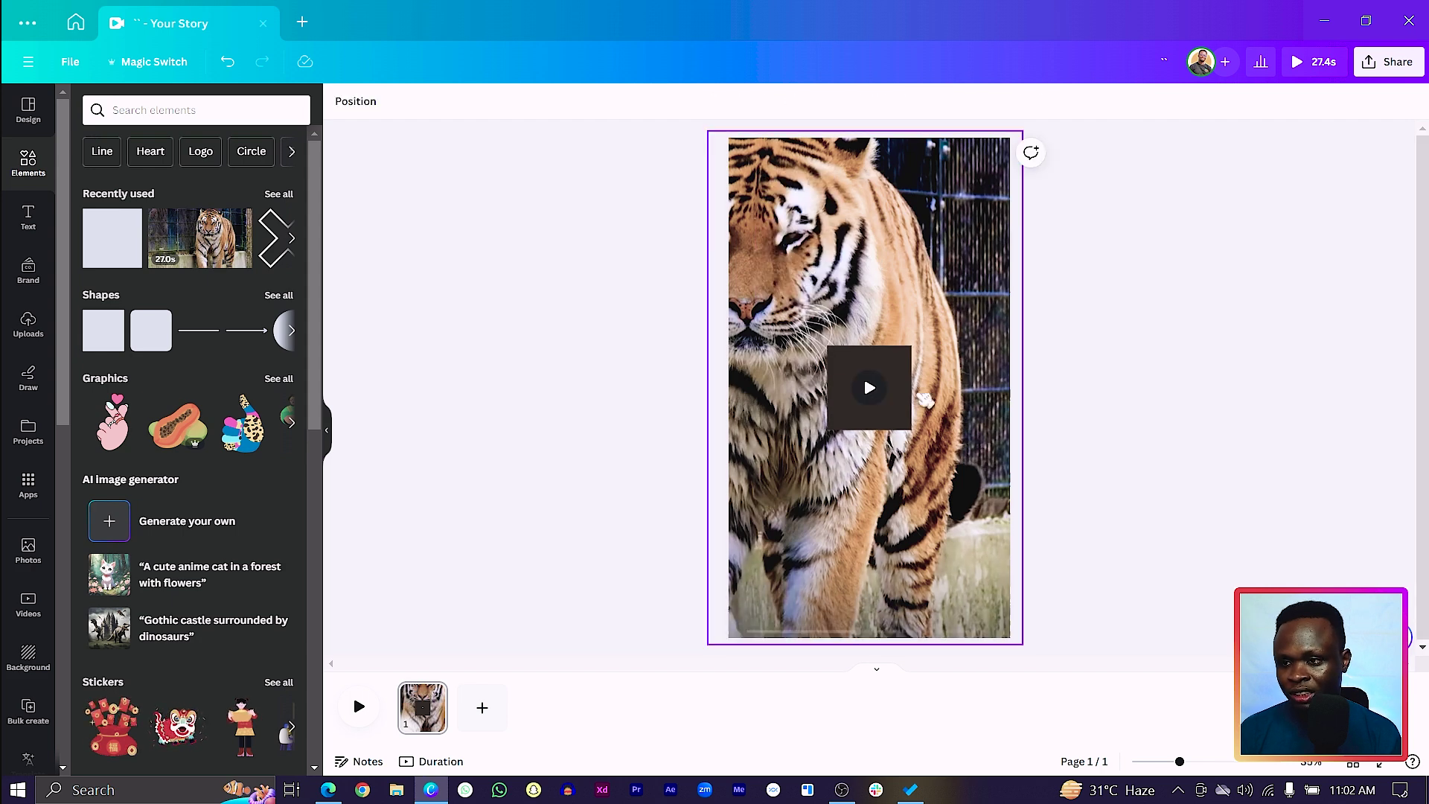
# - Give the dark square on the tiger video a thick solid border and remove its fill colour
pyautogui.click(861, 424)
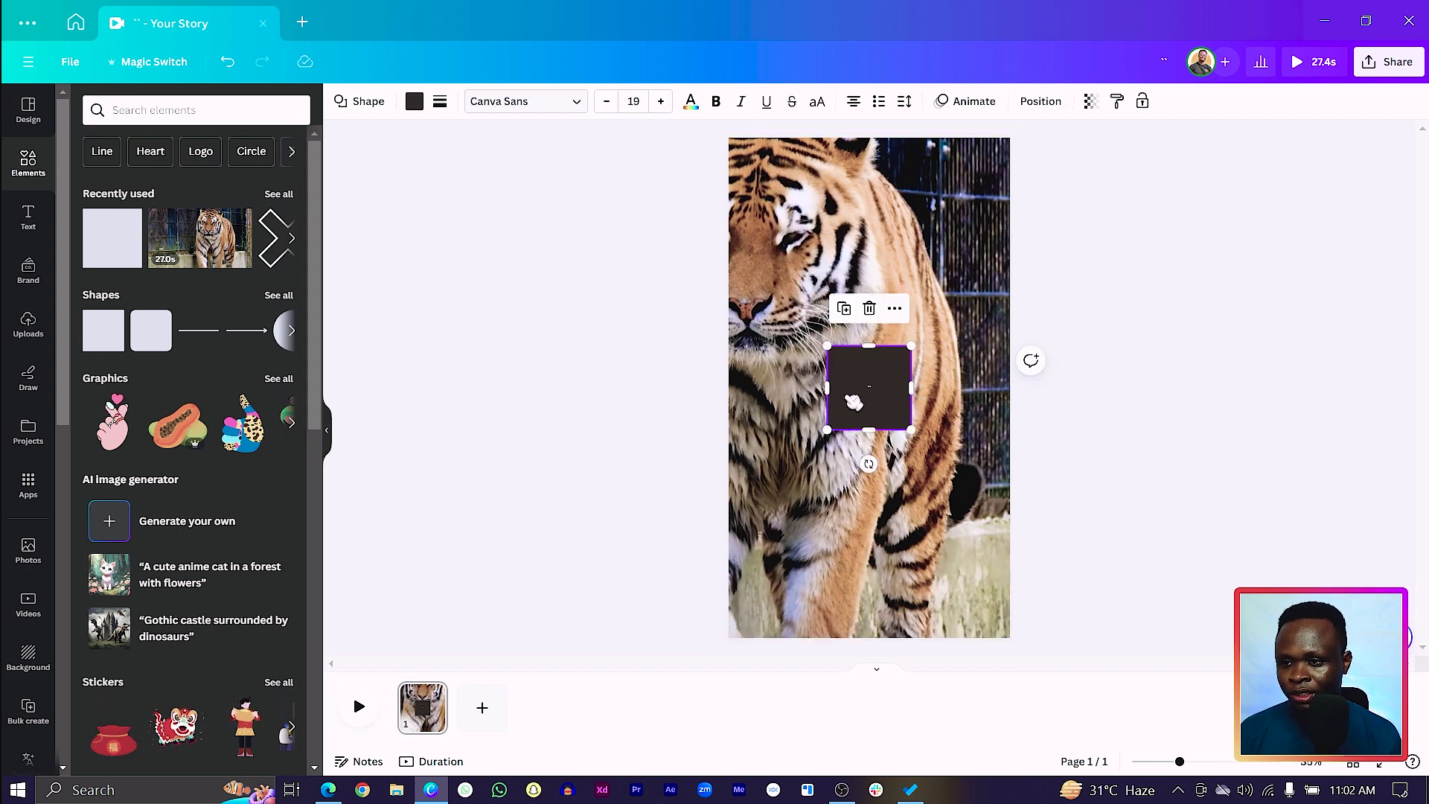
pyautogui.moveTo(854, 401); pyautogui.dragTo(831, 367)
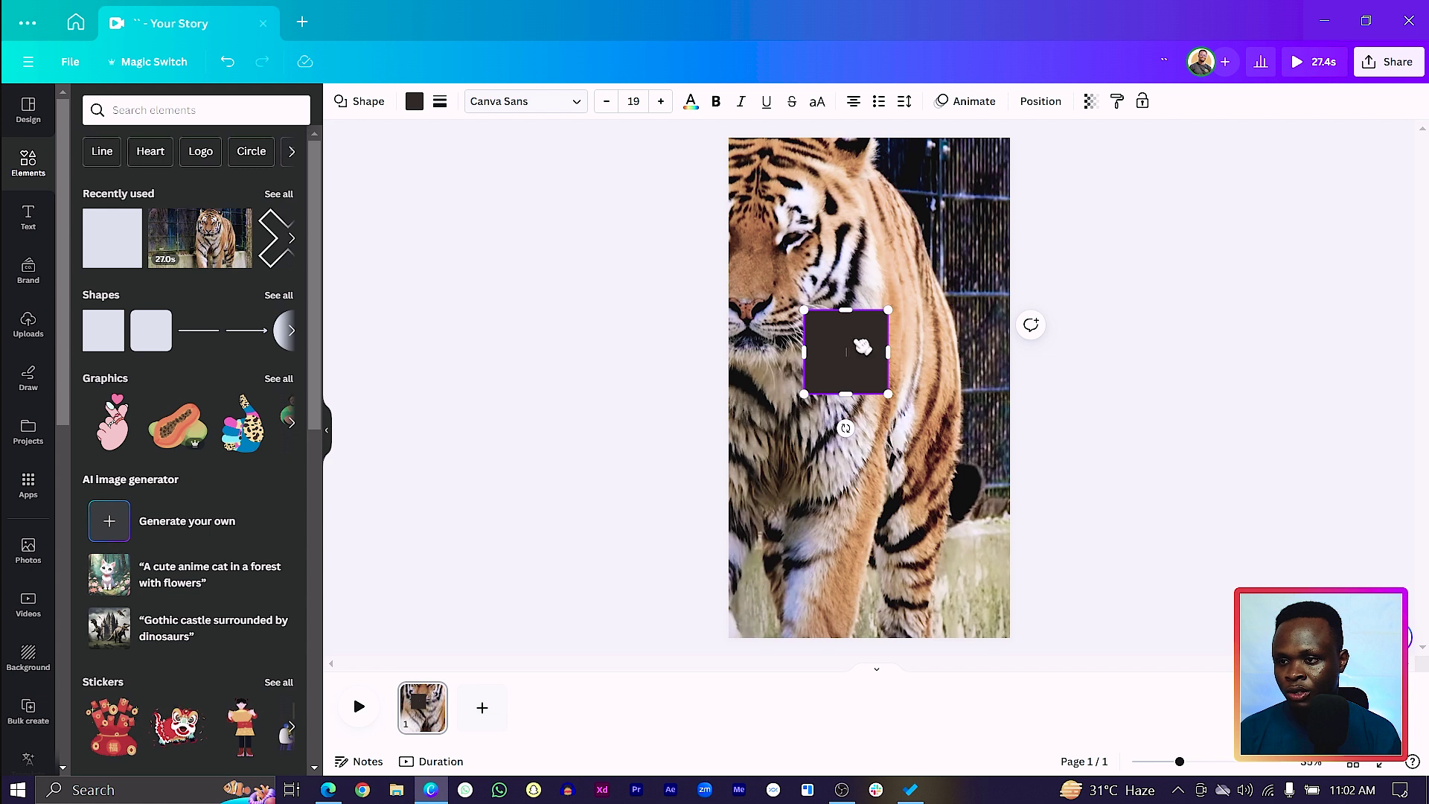
pyautogui.click(440, 102)
pyautogui.click(515, 148)
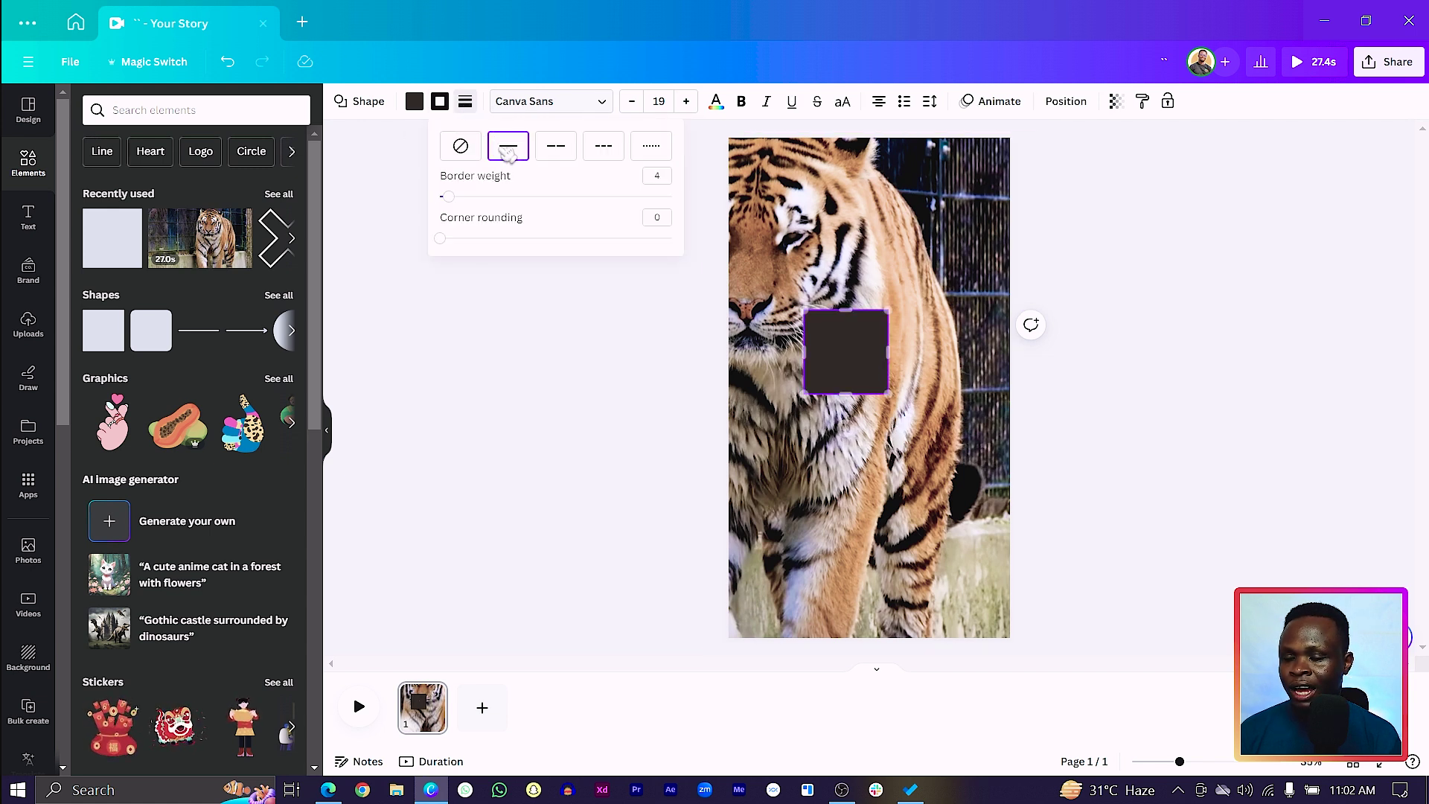
pyautogui.click(414, 101)
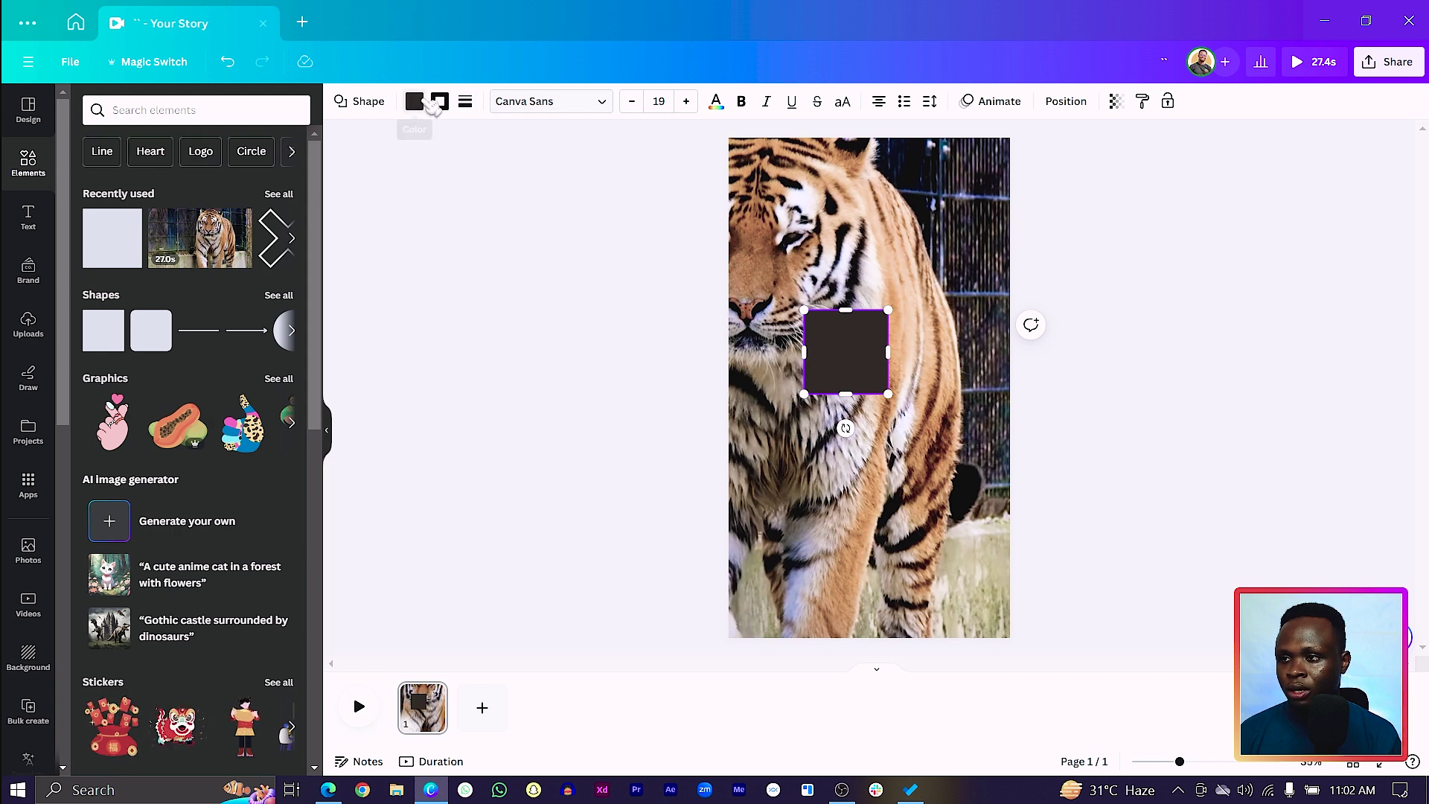
pyautogui.click(121, 191)
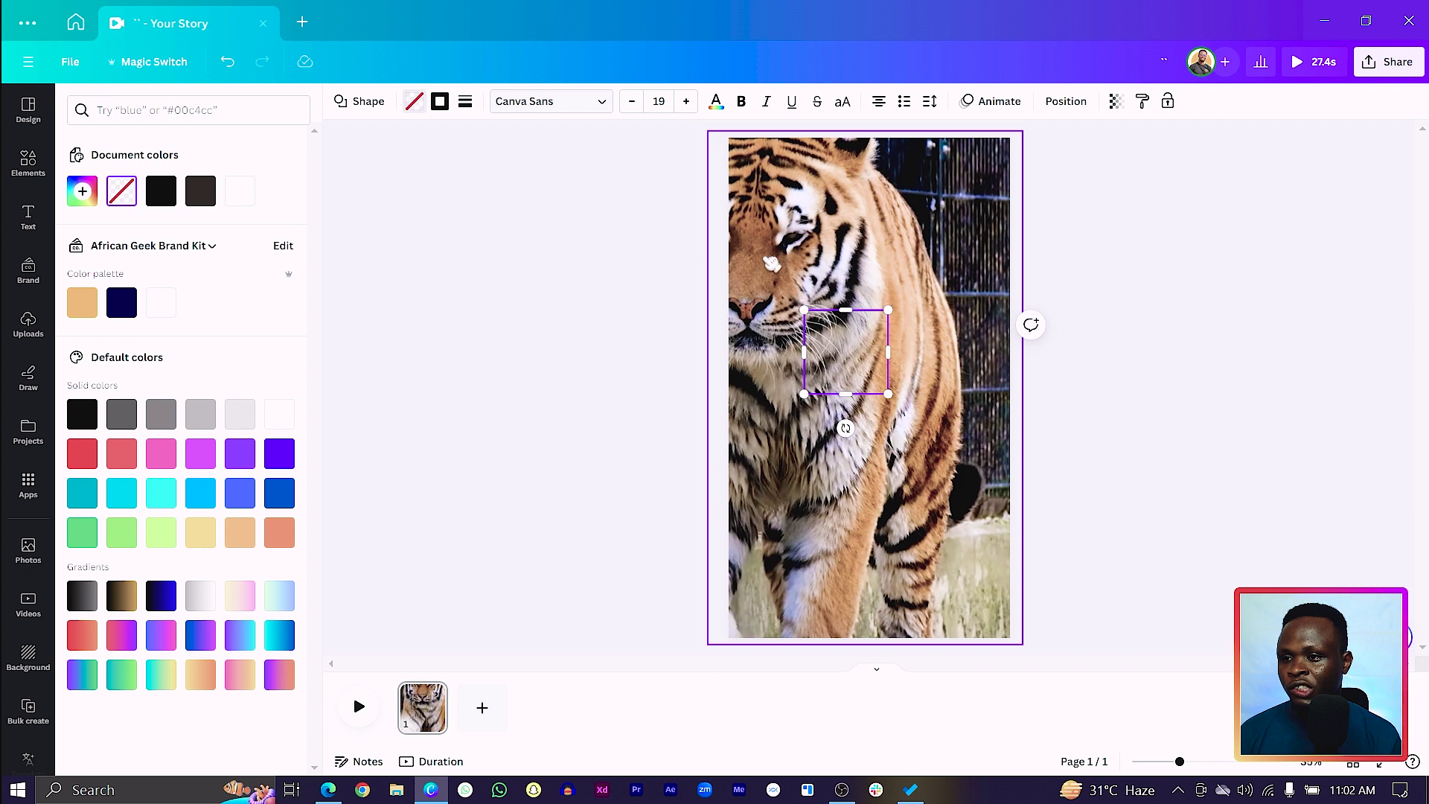
pyautogui.click(464, 102)
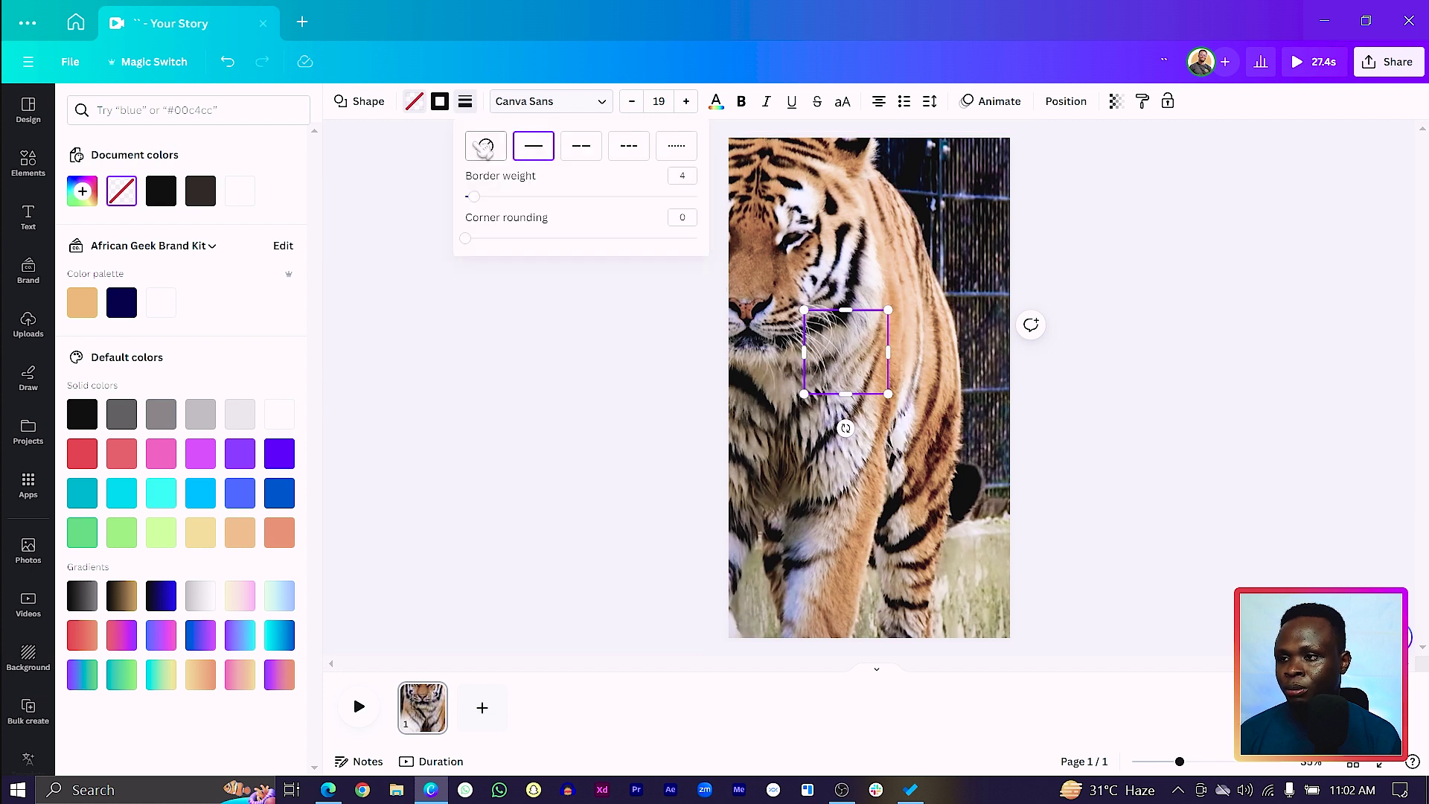
pyautogui.moveTo(480, 200); pyautogui.dragTo(552, 218)
# - Stretch the outlined square into a wide frame of about 713 by 393 px and place it at mid-height on the page
pyautogui.moveTo(882, 355); pyautogui.dragTo(960, 355)
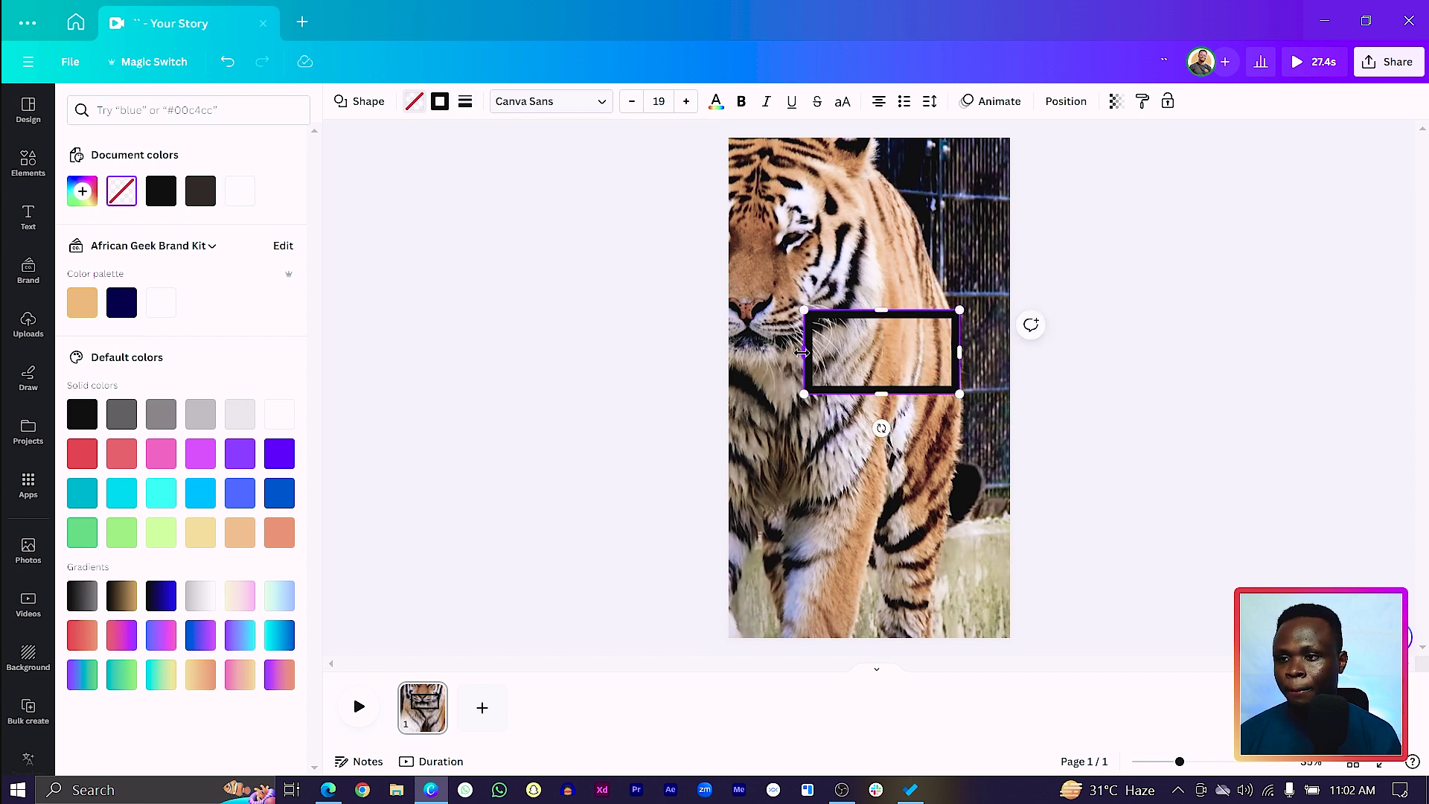
pyautogui.moveTo(801, 352); pyautogui.dragTo(775, 352)
pyautogui.click(586, 389)
pyautogui.moveTo(865, 367); pyautogui.dragTo(866, 427)
pyautogui.click(744, 408)
pyautogui.moveTo(796, 388); pyautogui.dragTo(802, 398)
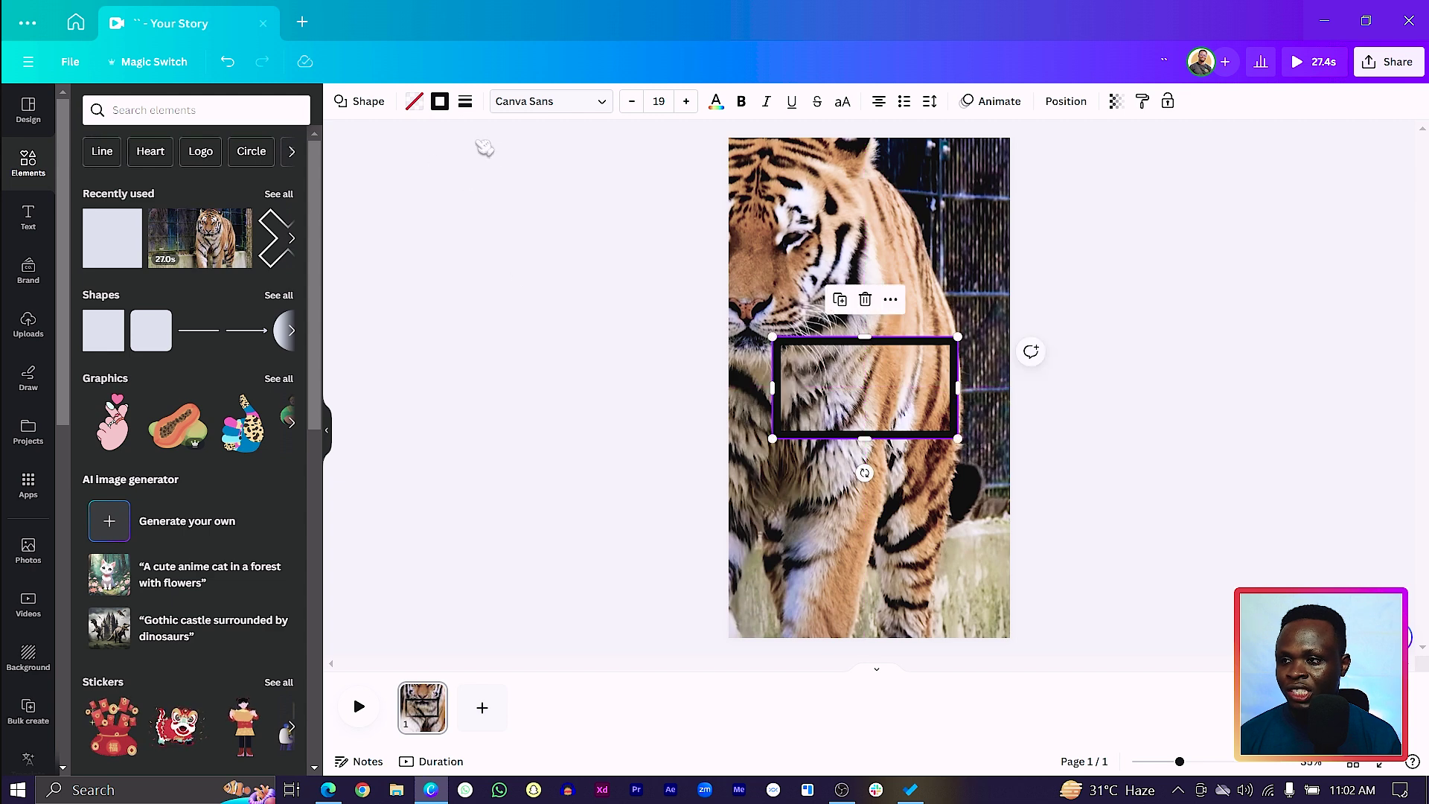
# - Change the rectangular frame's border colour to white
pyautogui.click(440, 101)
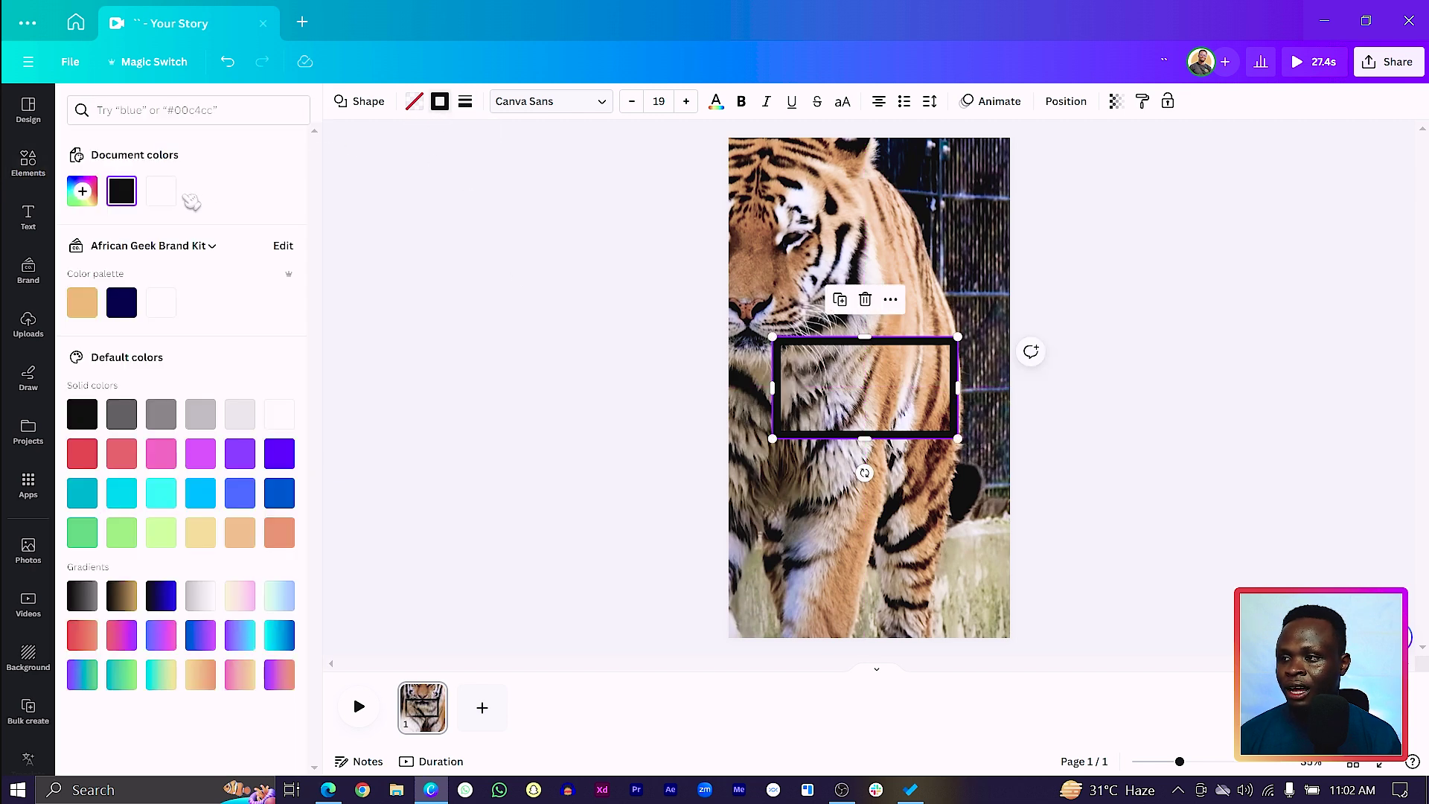
pyautogui.click(161, 192)
pyautogui.click(428, 368)
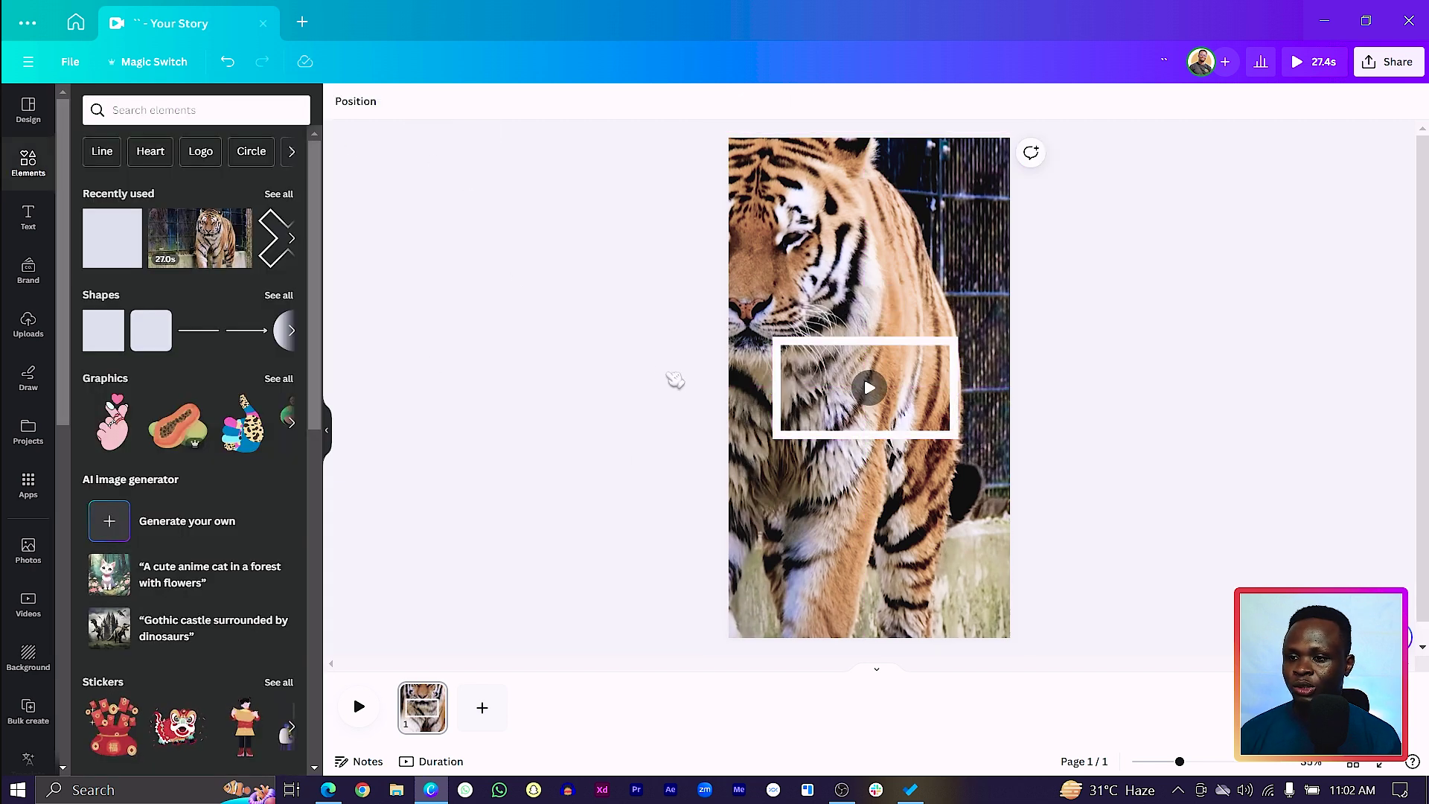
# - Add a text box inside the white frame, enlarge it to font size 45.6, and enter NATURE IS AMAZING
pyautogui.press('t')
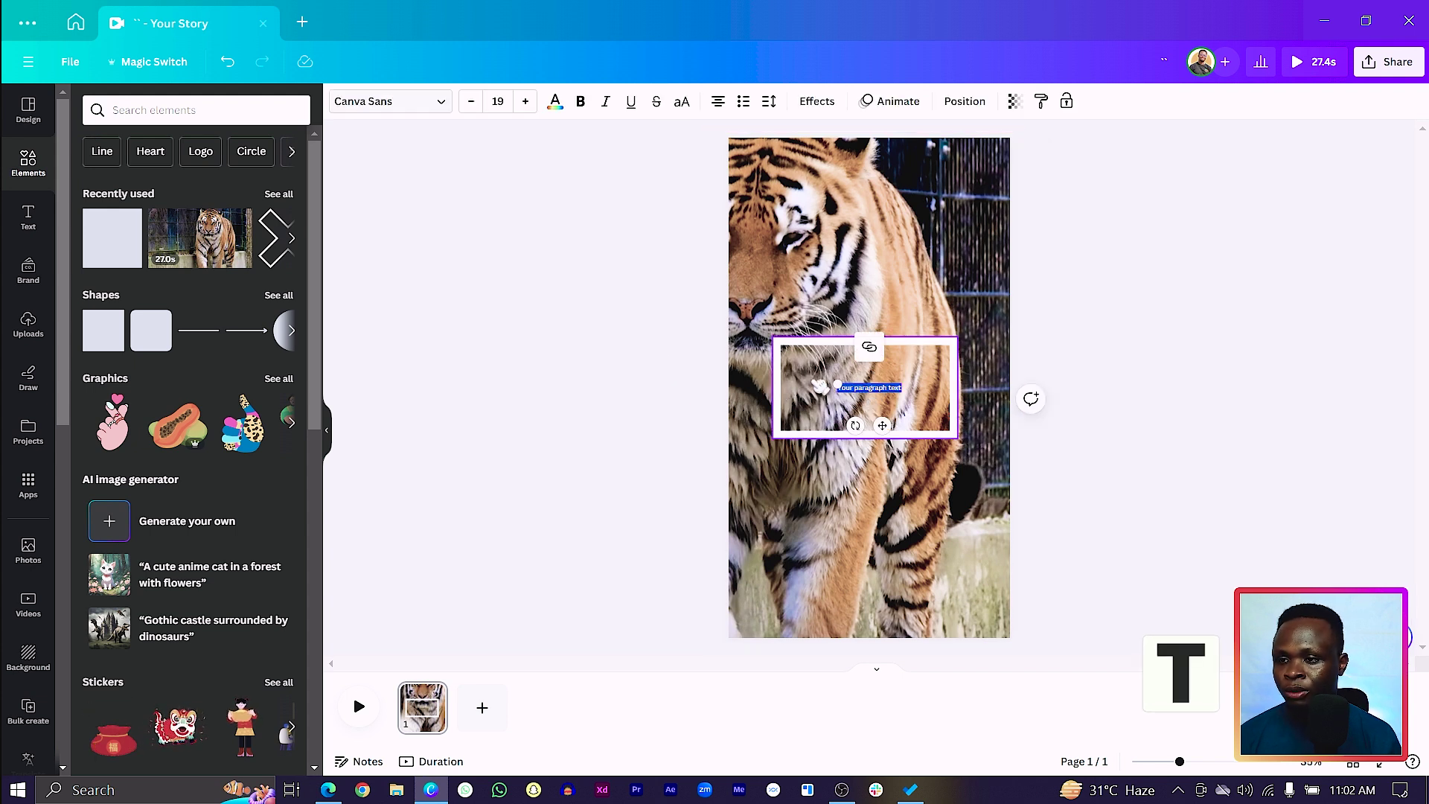
pyautogui.moveTo(834, 382); pyautogui.dragTo(791, 373)
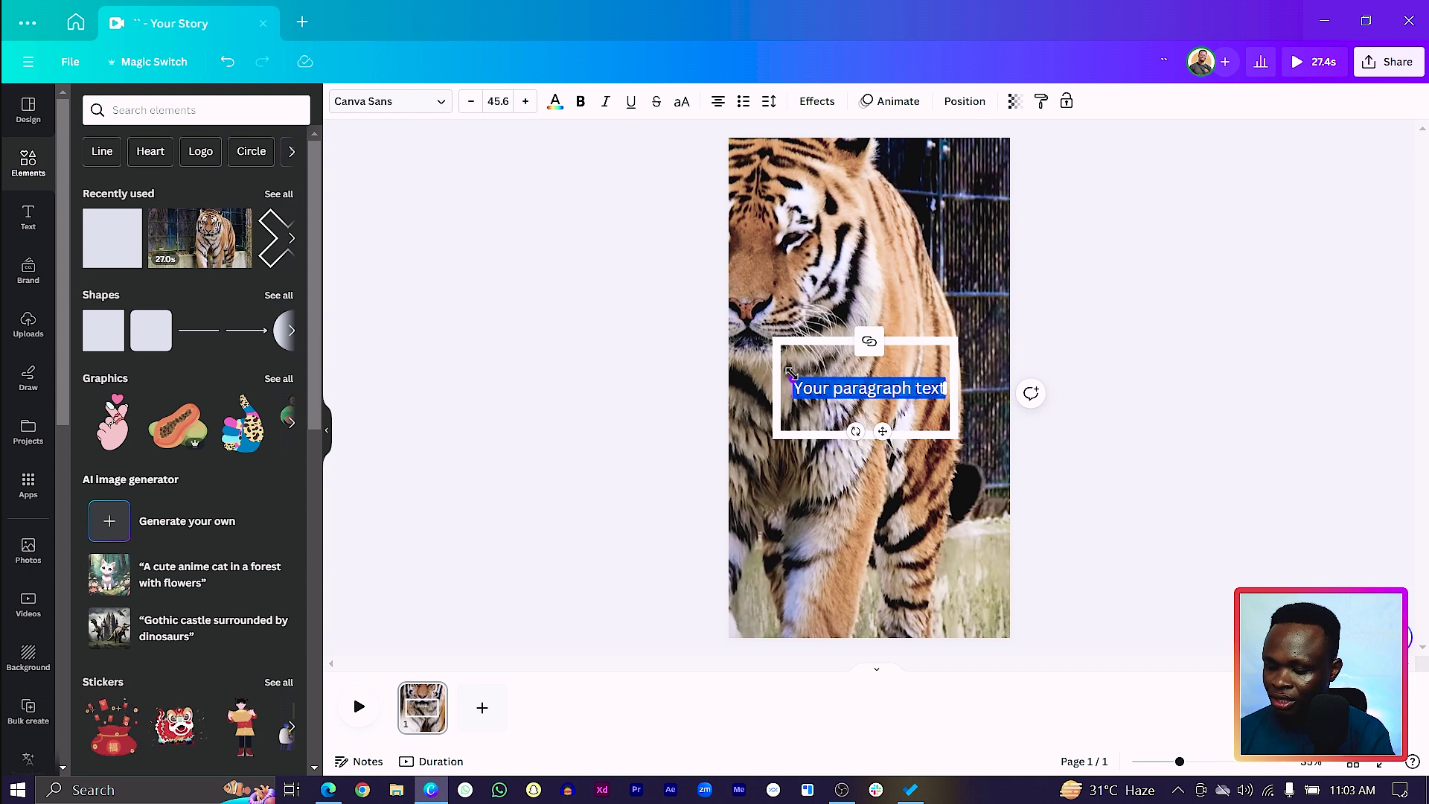
pyautogui.press('capslock')
pyautogui.write('ATURE')
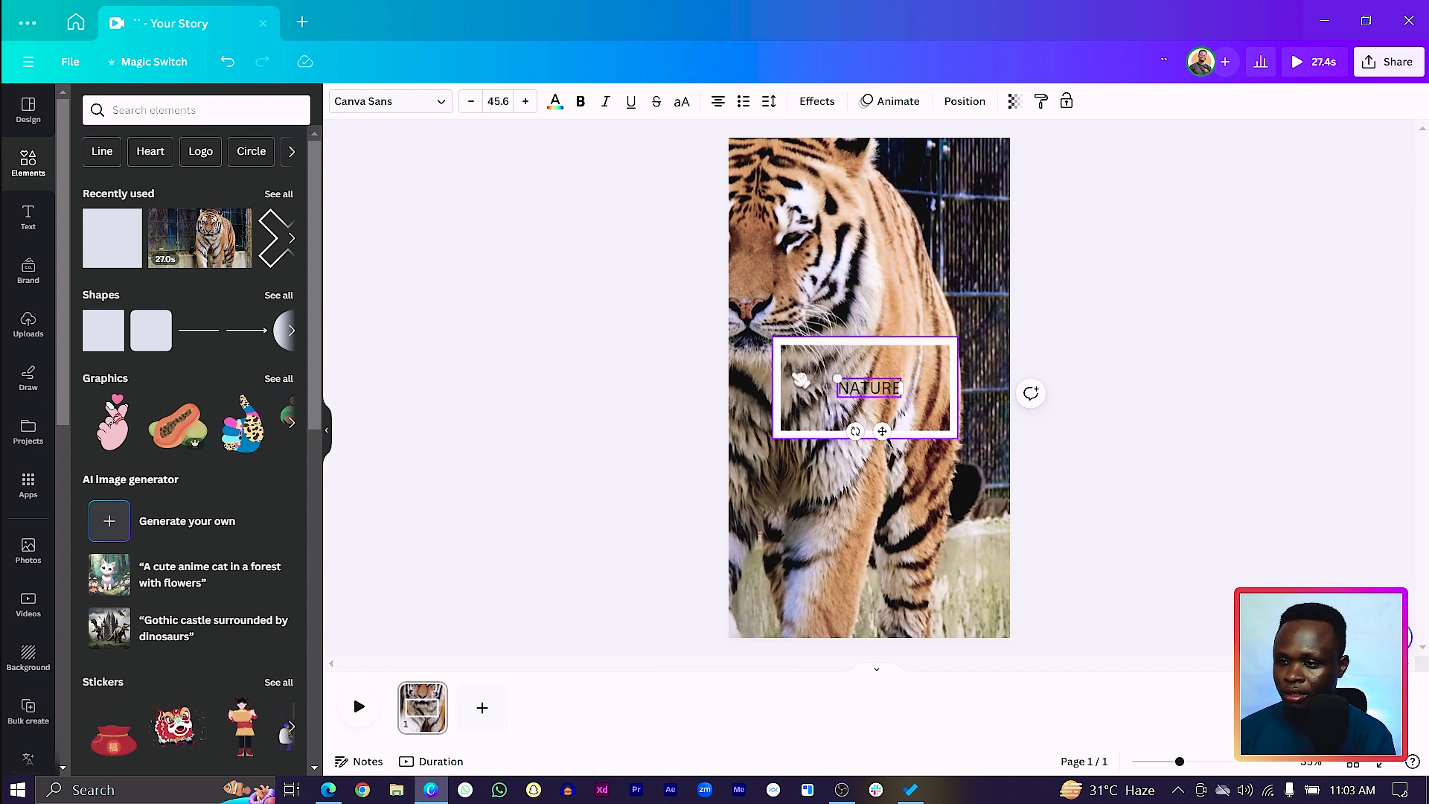
pyautogui.write('ATURE IS AMAZIN')
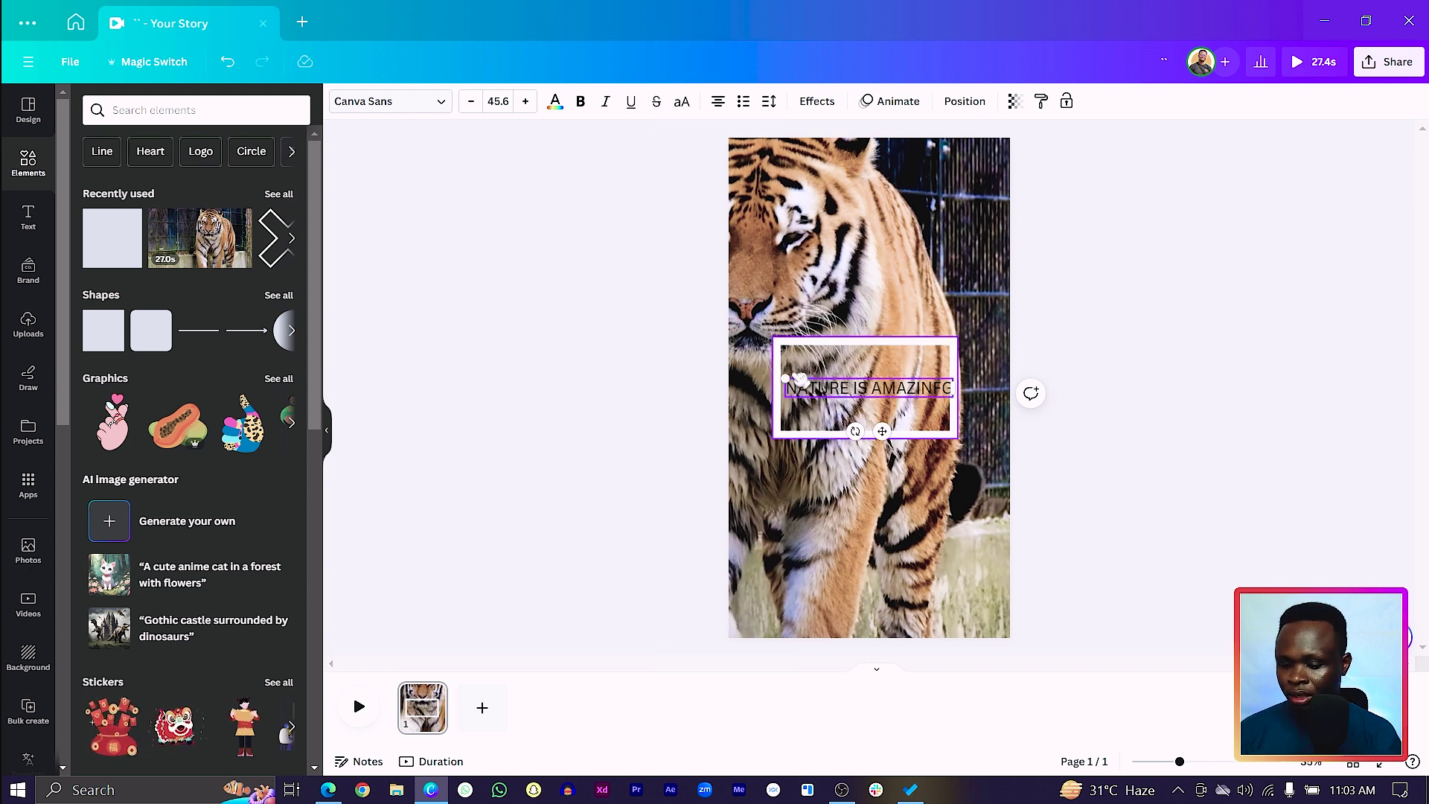
pyautogui.write('G')
# - Set the NATURE IS AMAZING text in League Gothic and enlarge it to size 87.4 so it spans the frame
pyautogui.hotkey('ctrl', 'a')
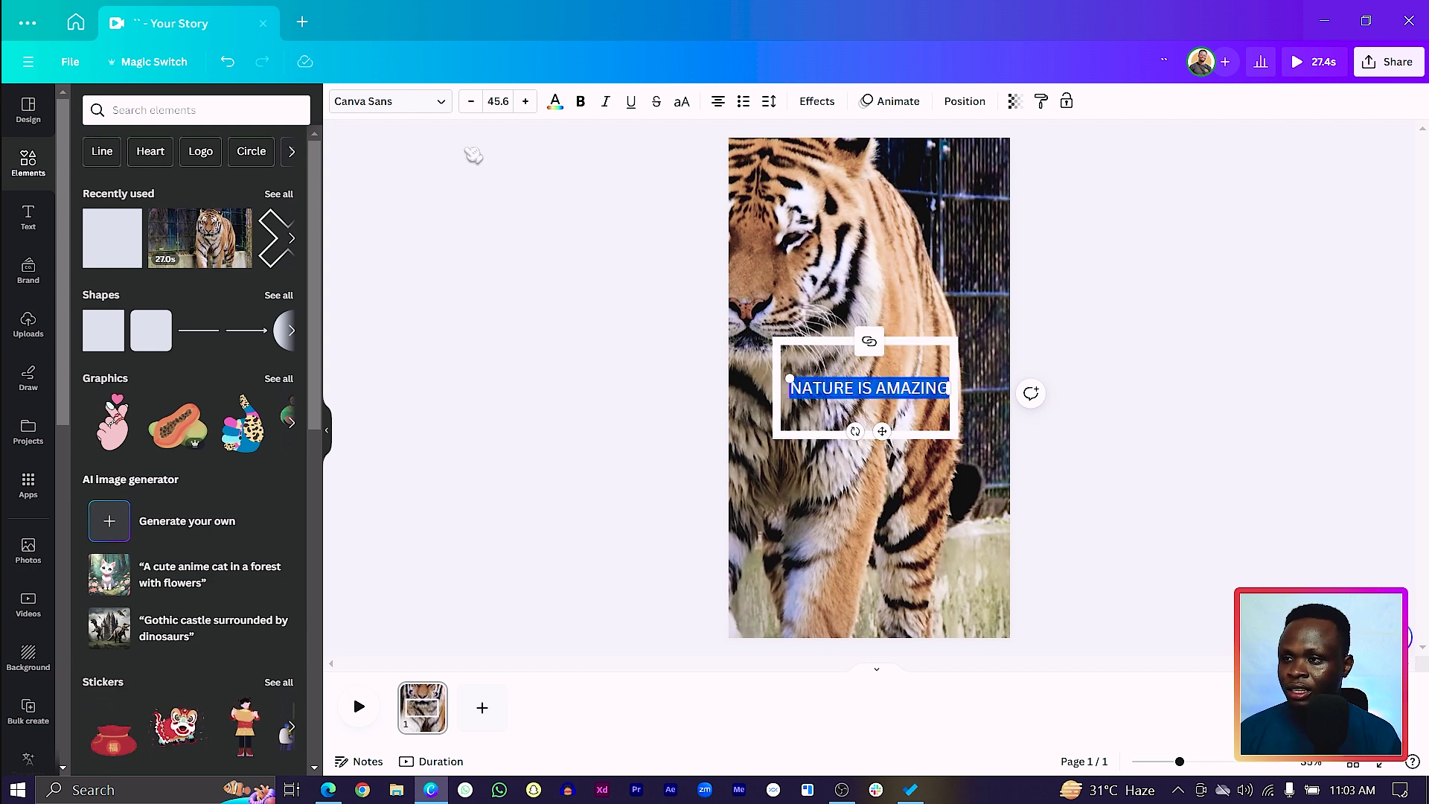
pyautogui.click(416, 101)
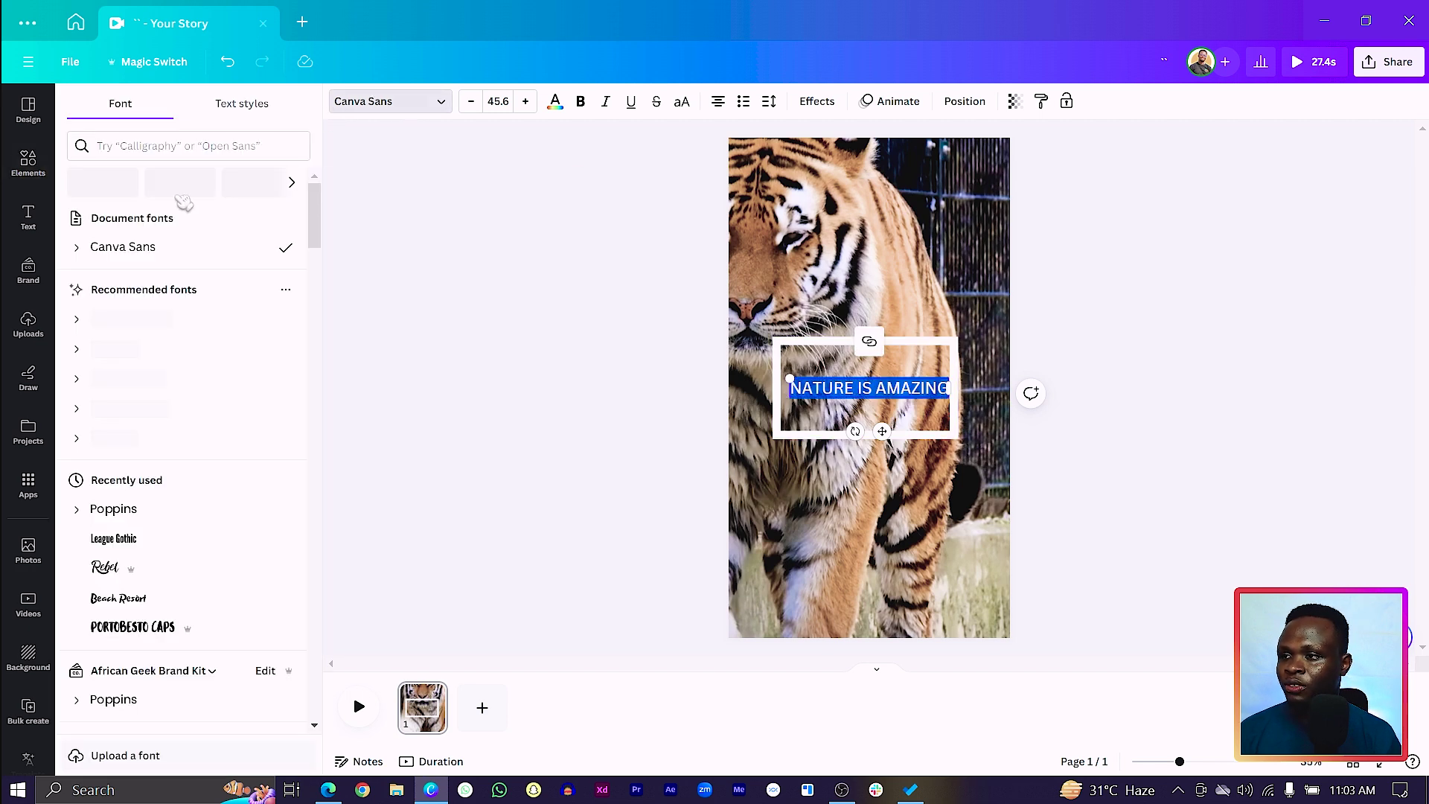
pyautogui.scroll(-3, 168, 350)
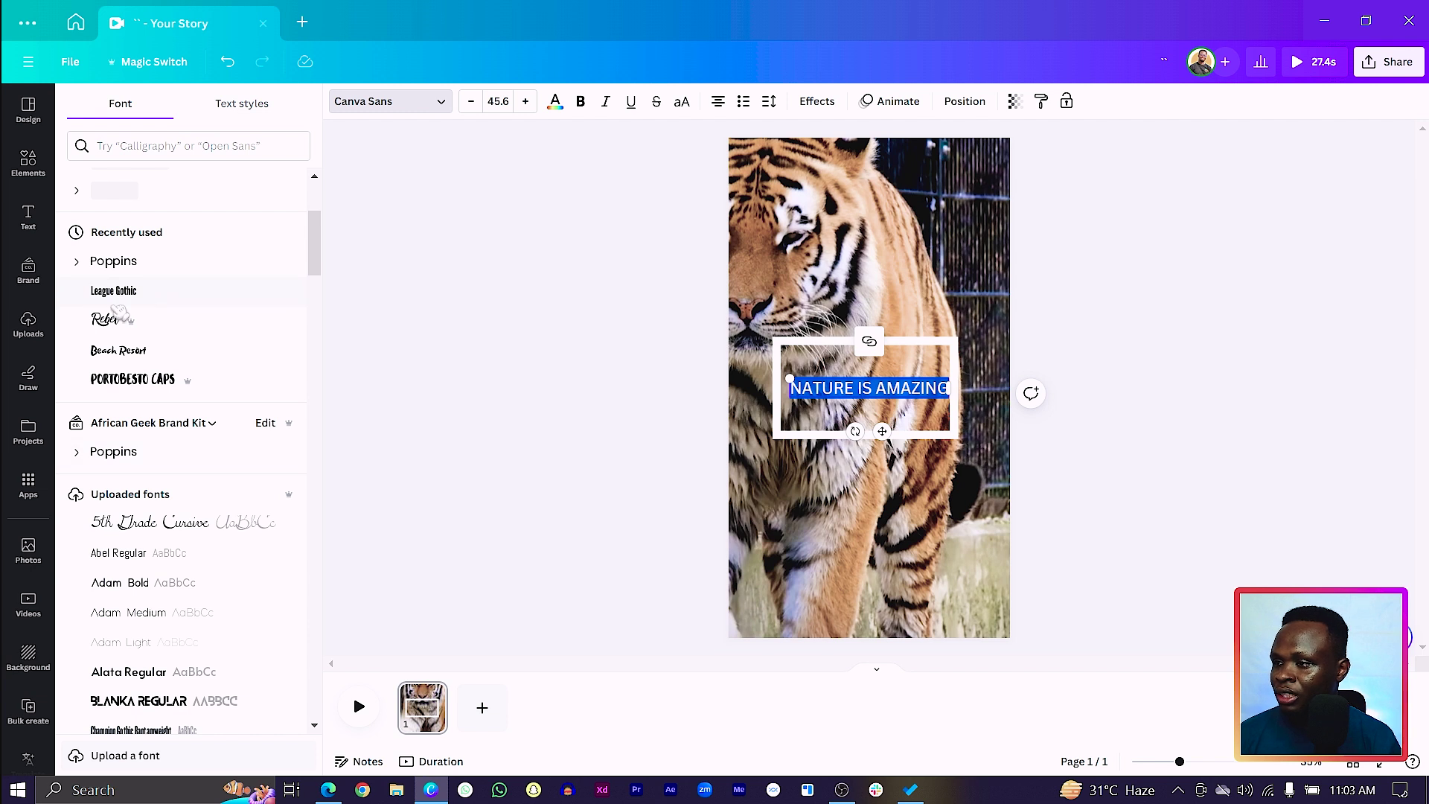
pyautogui.click(149, 290)
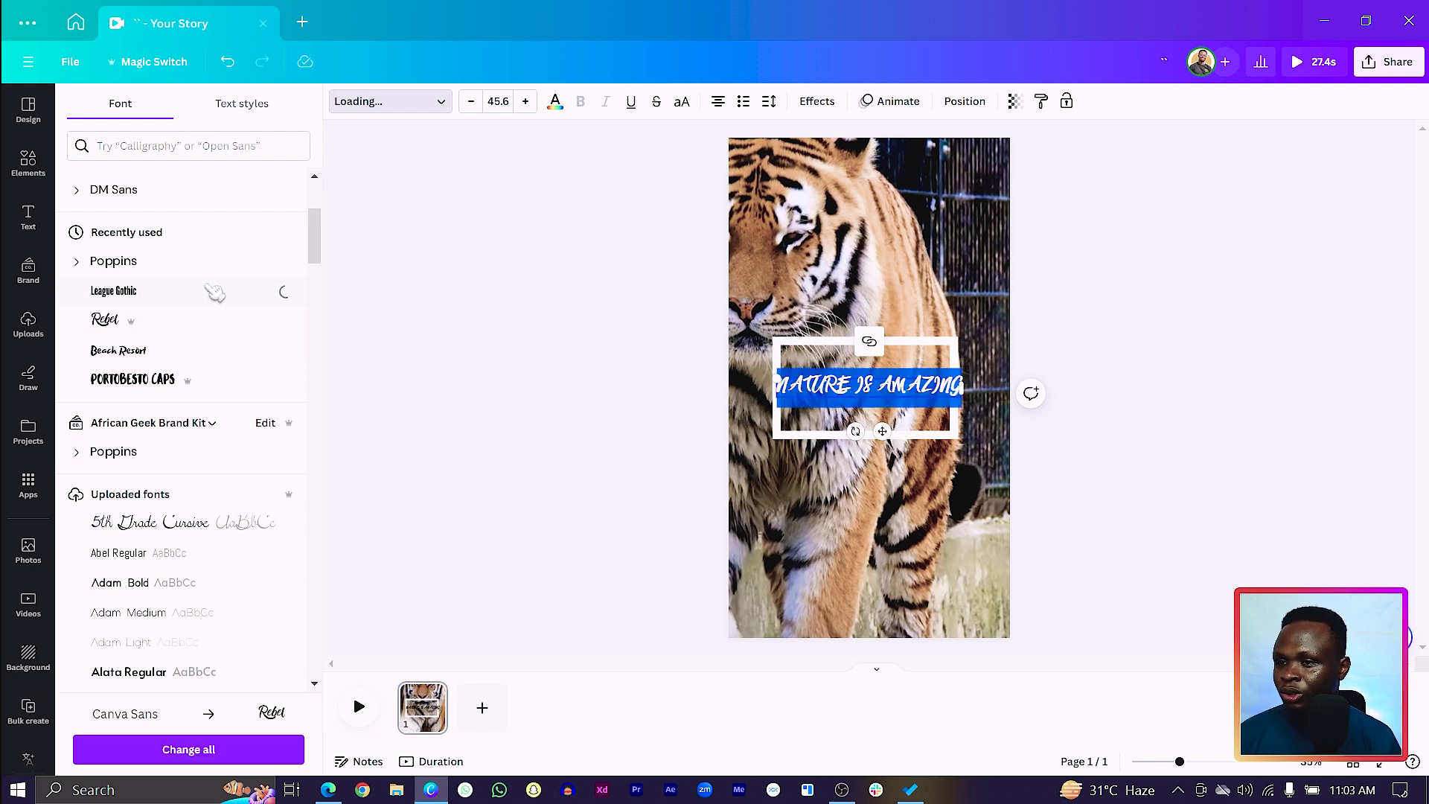
pyautogui.moveTo(822, 374); pyautogui.dragTo(787, 370)
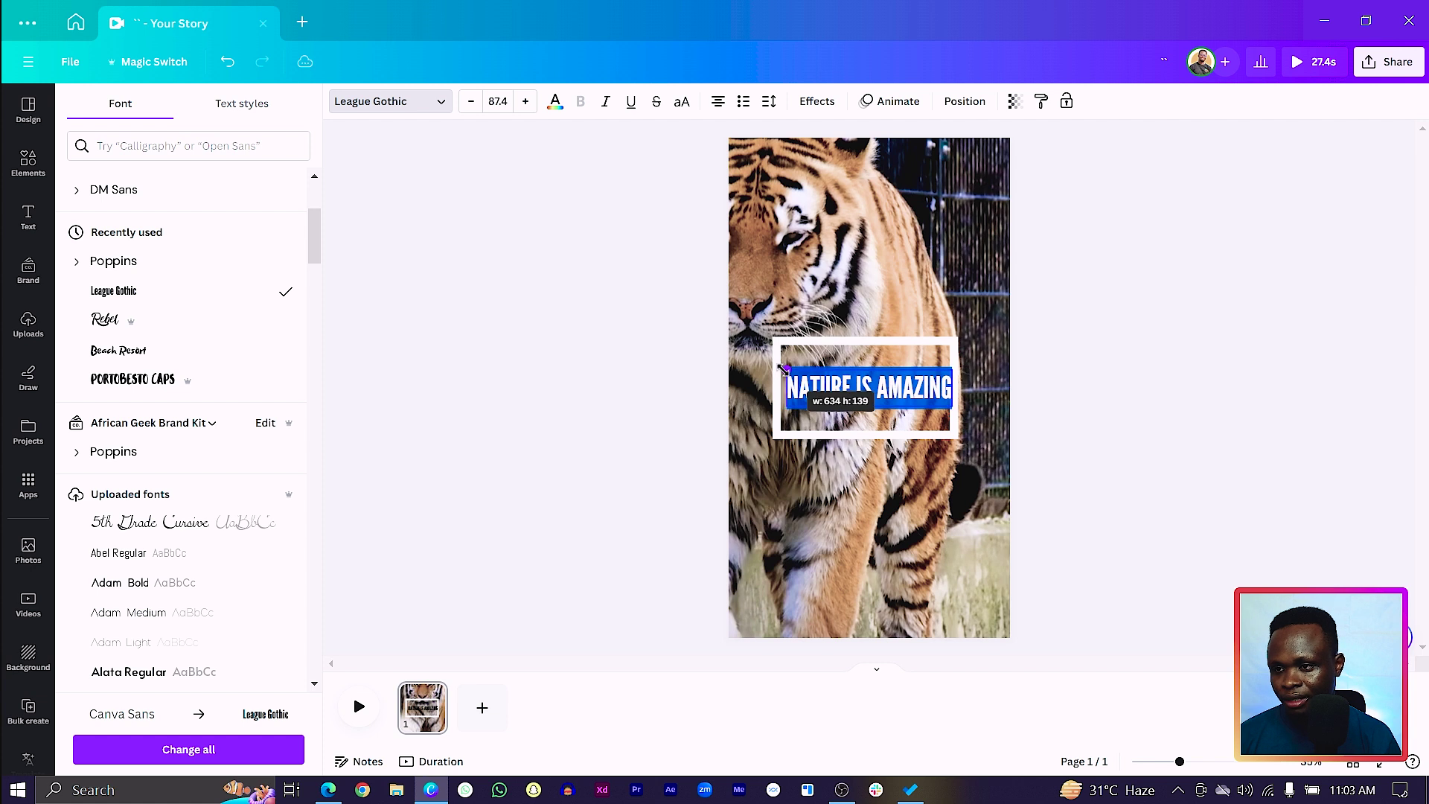
# - Align the text to the middle of the page and centre the white frame horizontally on the page
pyautogui.click(967, 108)
pyautogui.click(108, 274)
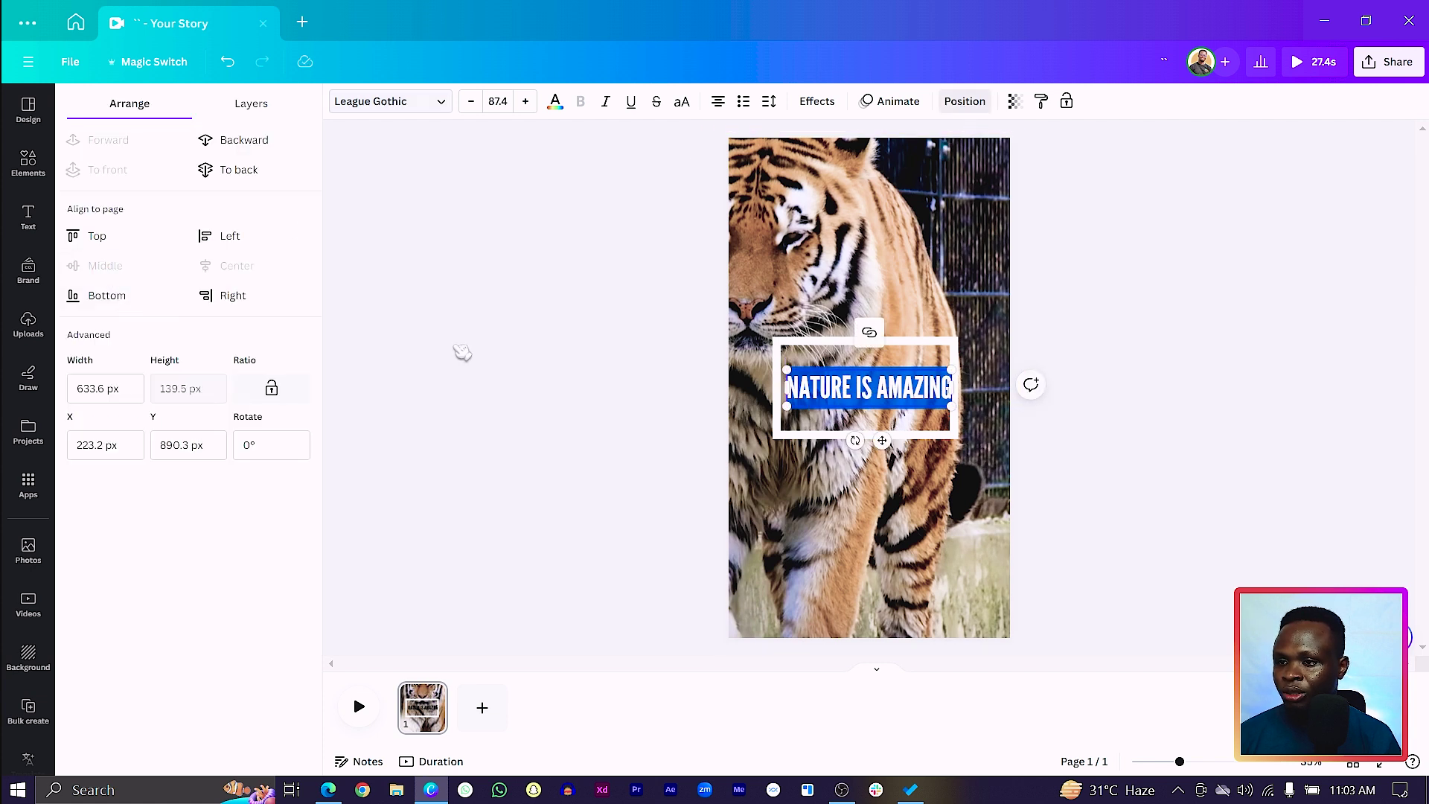
pyautogui.press('Escape')
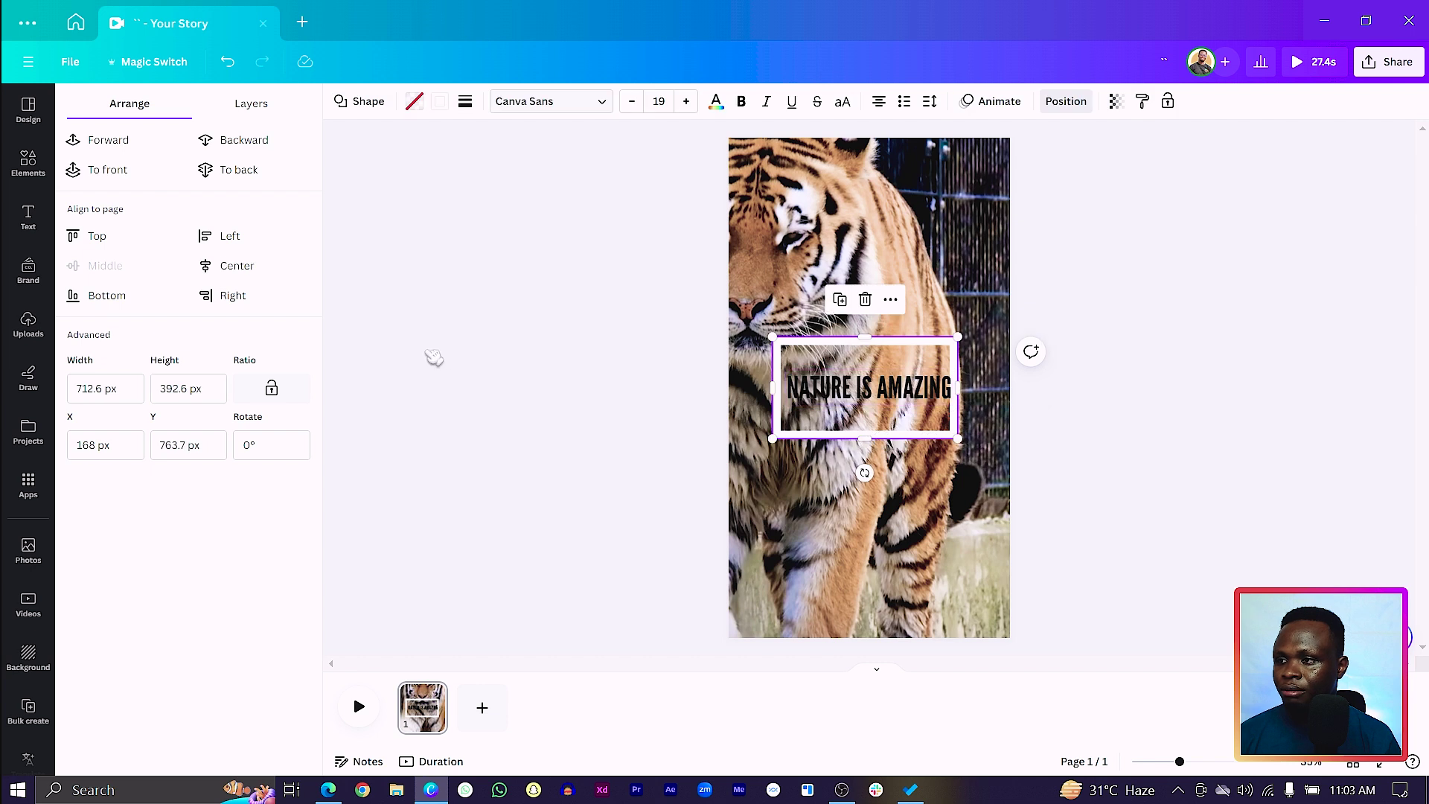
pyautogui.click(245, 267)
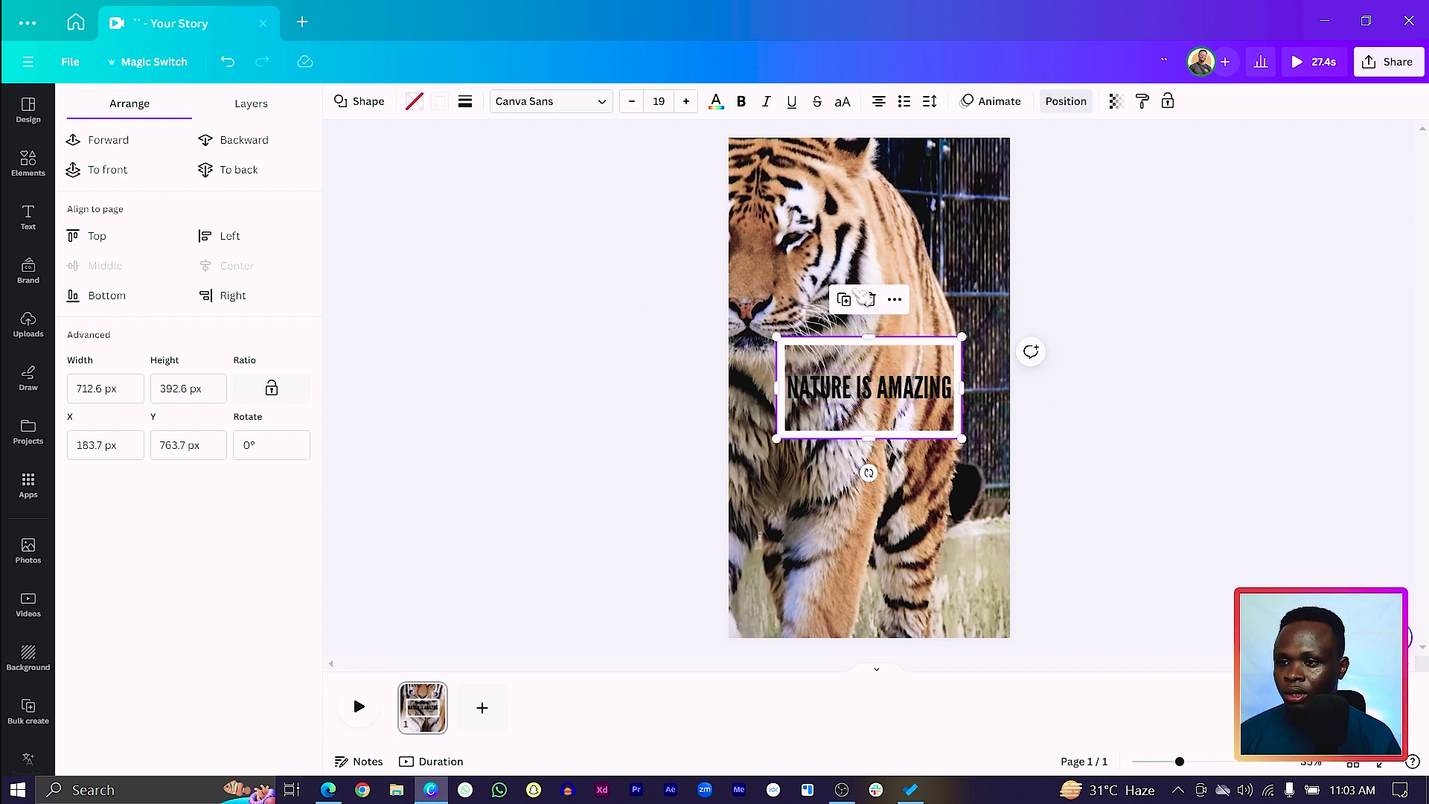
# - Change the NATURE IS AMAZING text colour to white
pyautogui.click(870, 396)
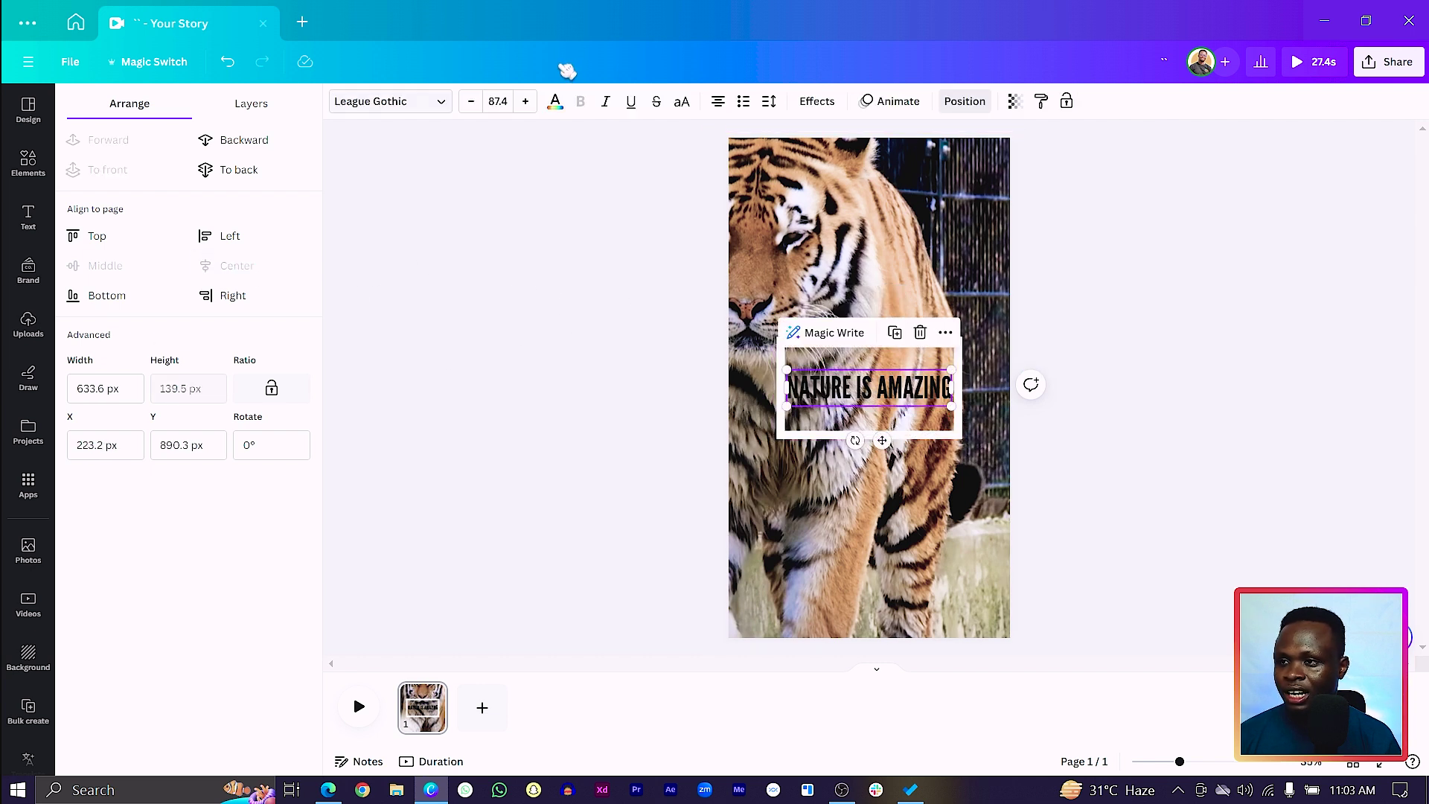
pyautogui.click(556, 102)
pyautogui.click(161, 191)
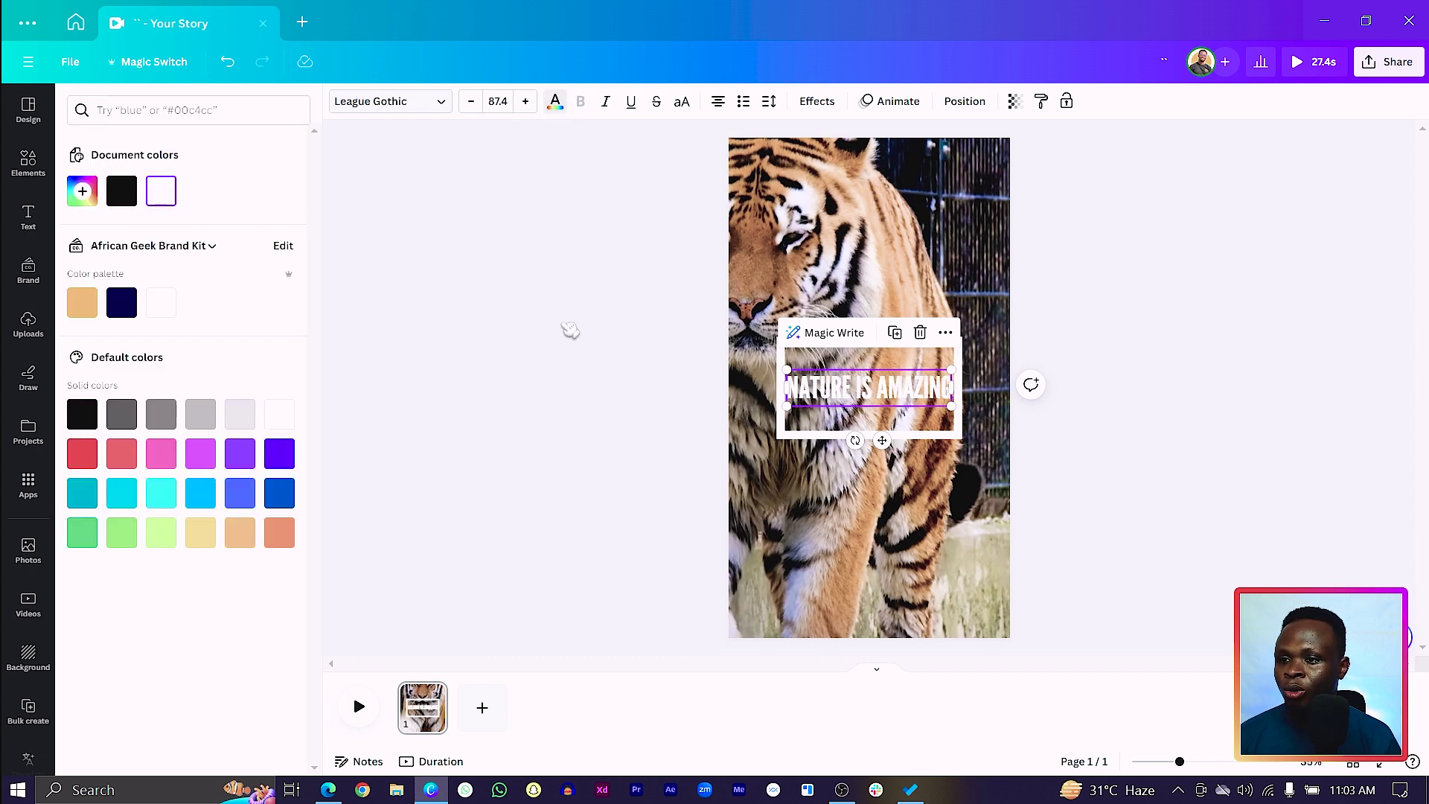
# - Shrink the NATURE IS AMAZING text to size 82.9 and reduce the white frame's height to fit closely around it
pyautogui.click(571, 330)
pyautogui.click(788, 398)
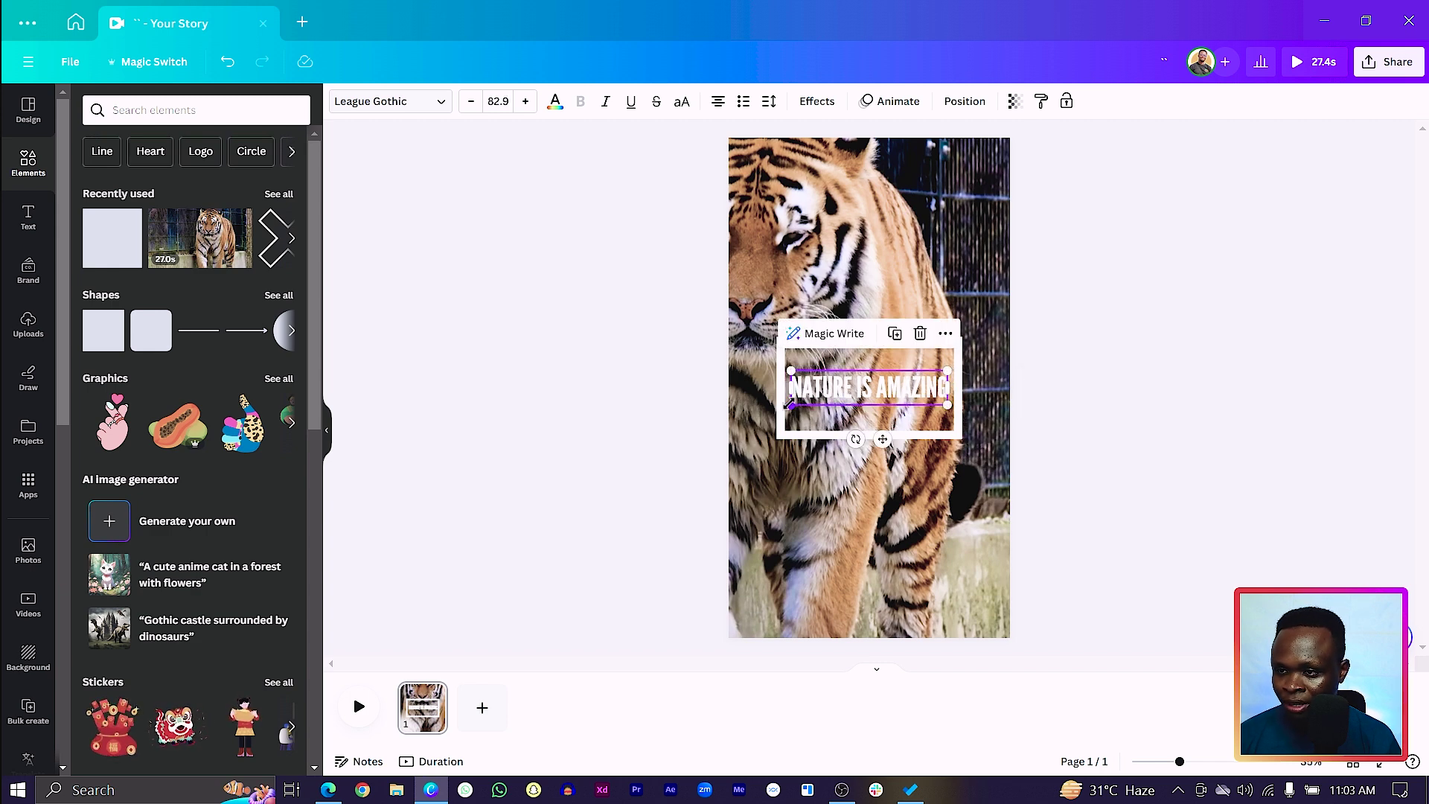
pyautogui.click(809, 430)
pyautogui.click(805, 434)
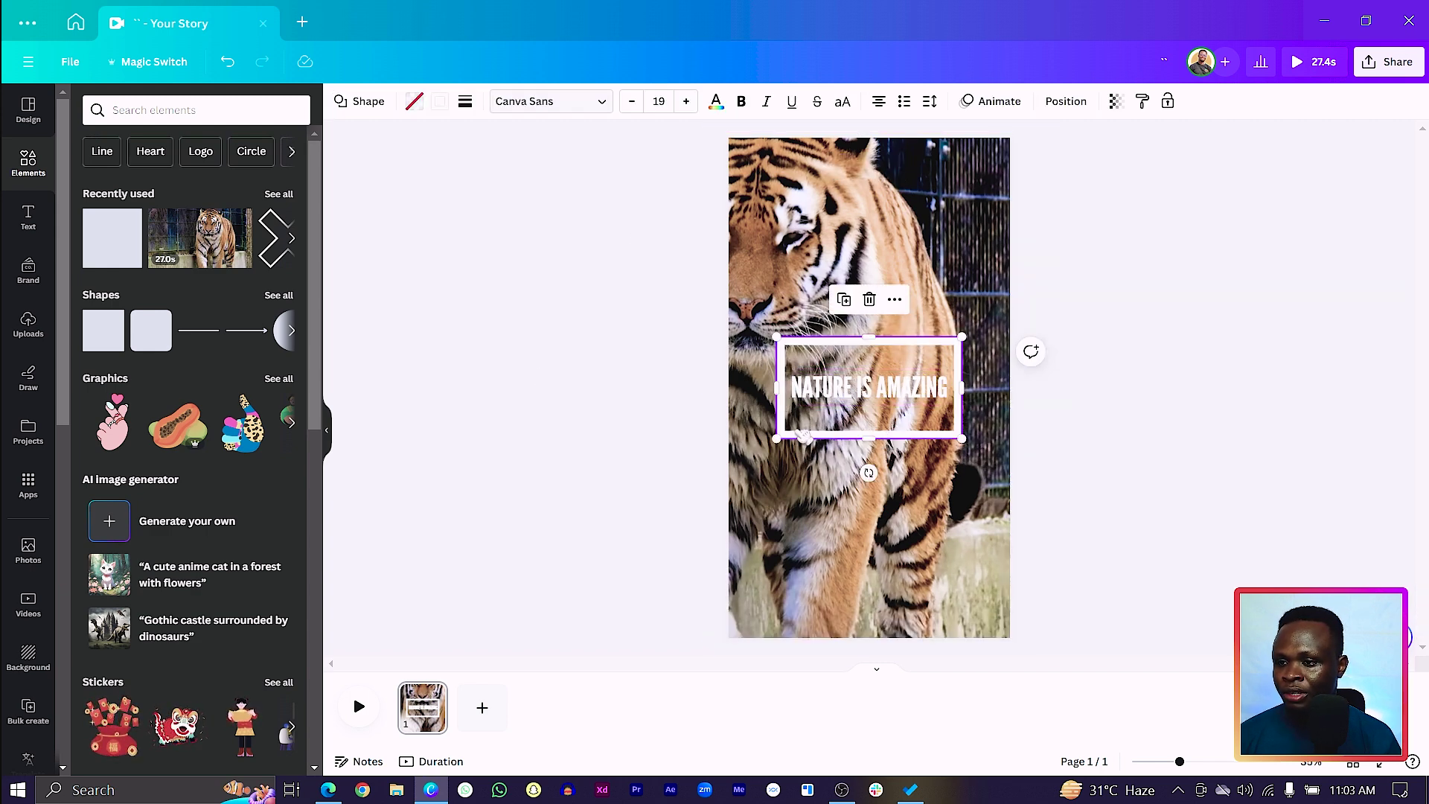
pyautogui.moveTo(803, 438); pyautogui.dragTo(803, 430)
pyautogui.click(634, 341)
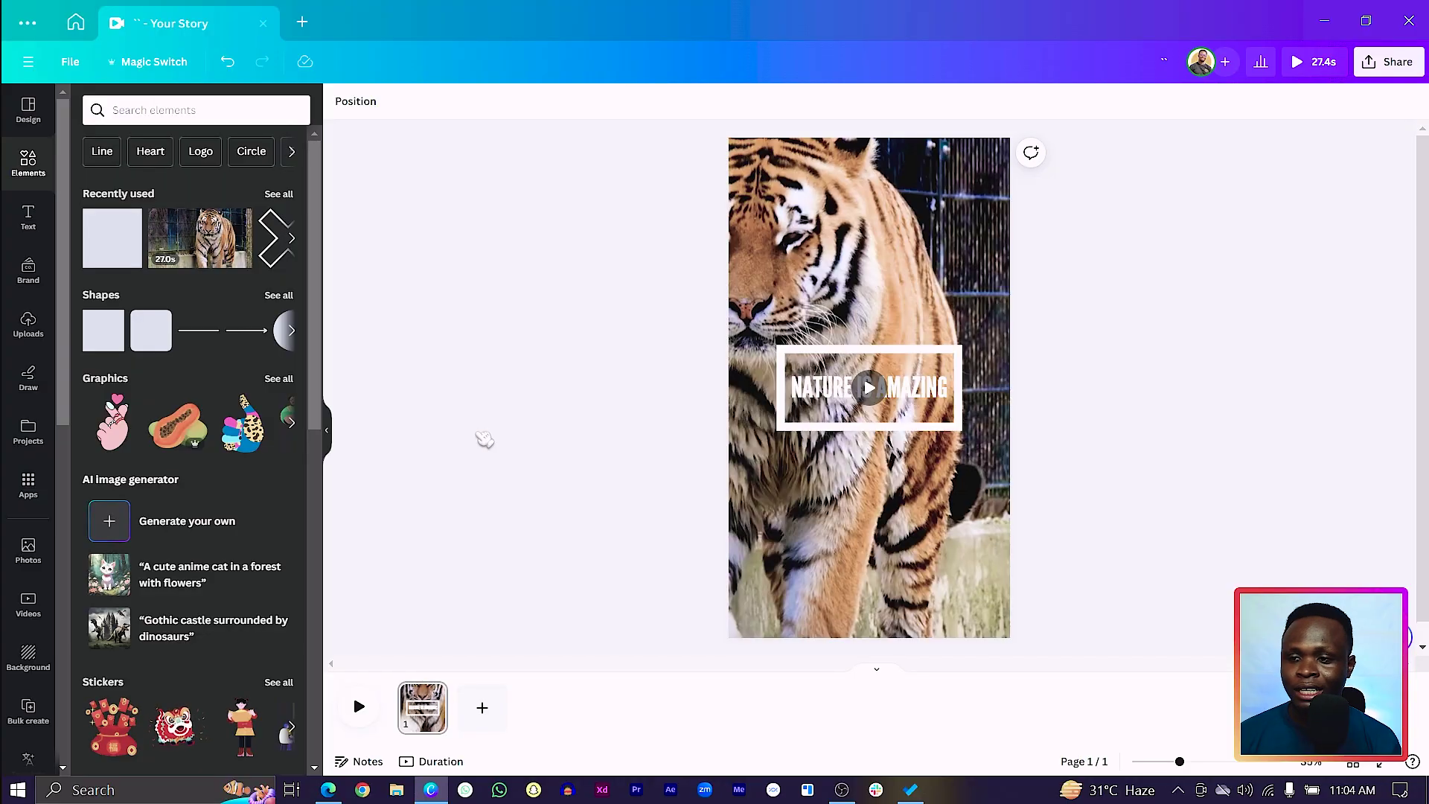
# - Add a dark square shape, place it in the page's bottom-left corner and show the design's layers
pyautogui.press('r')
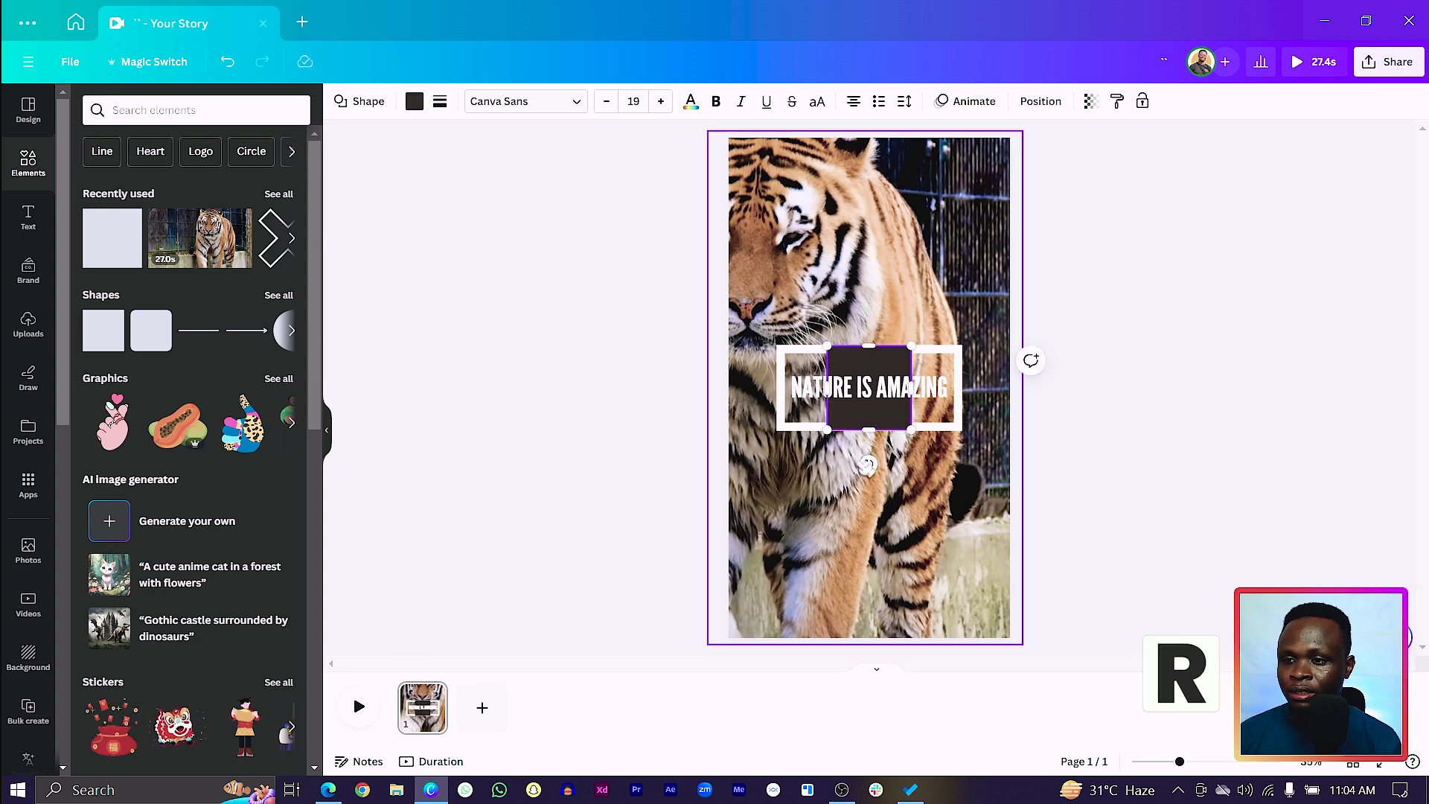
pyautogui.moveTo(878, 420); pyautogui.dragTo(779, 628)
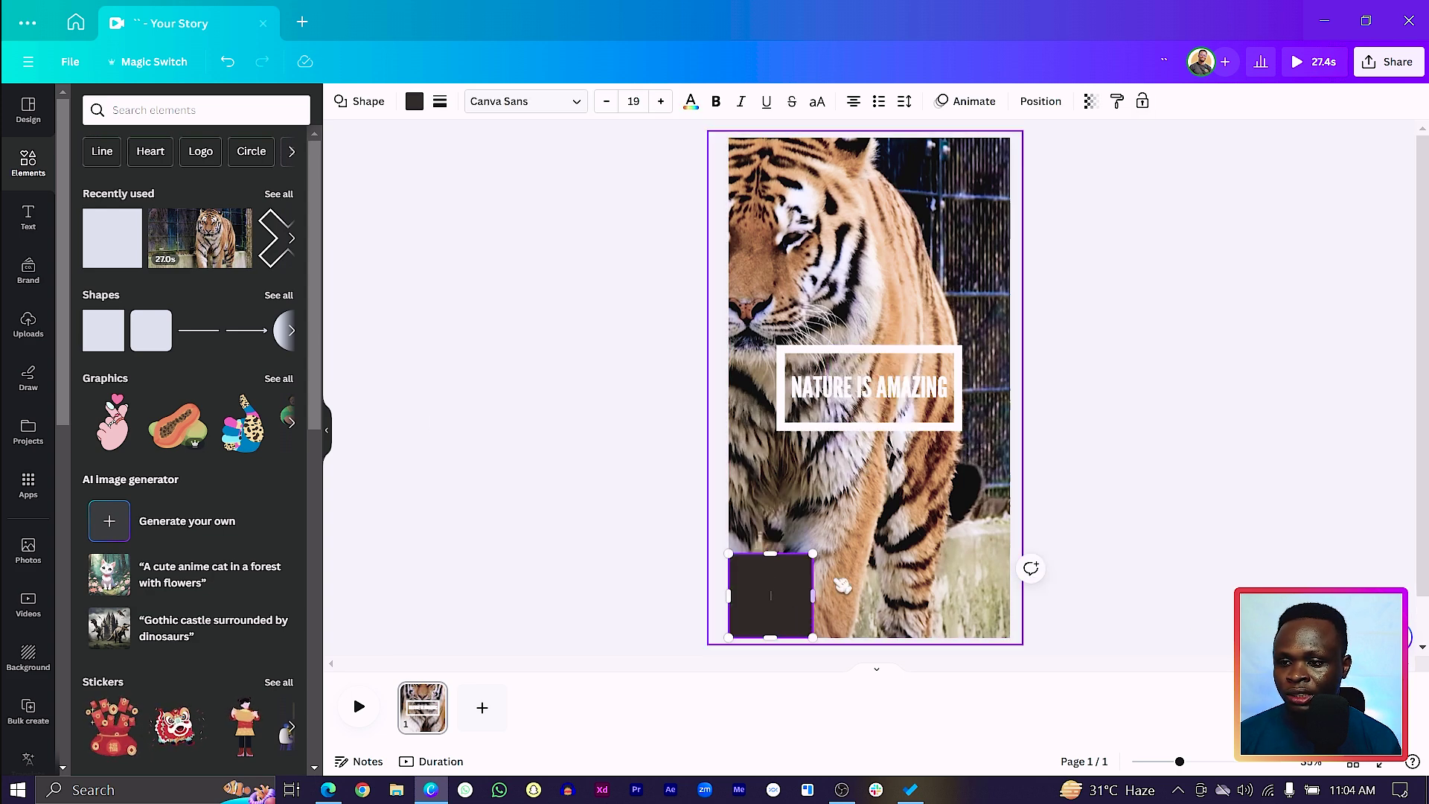
pyautogui.rightClick(770, 596)
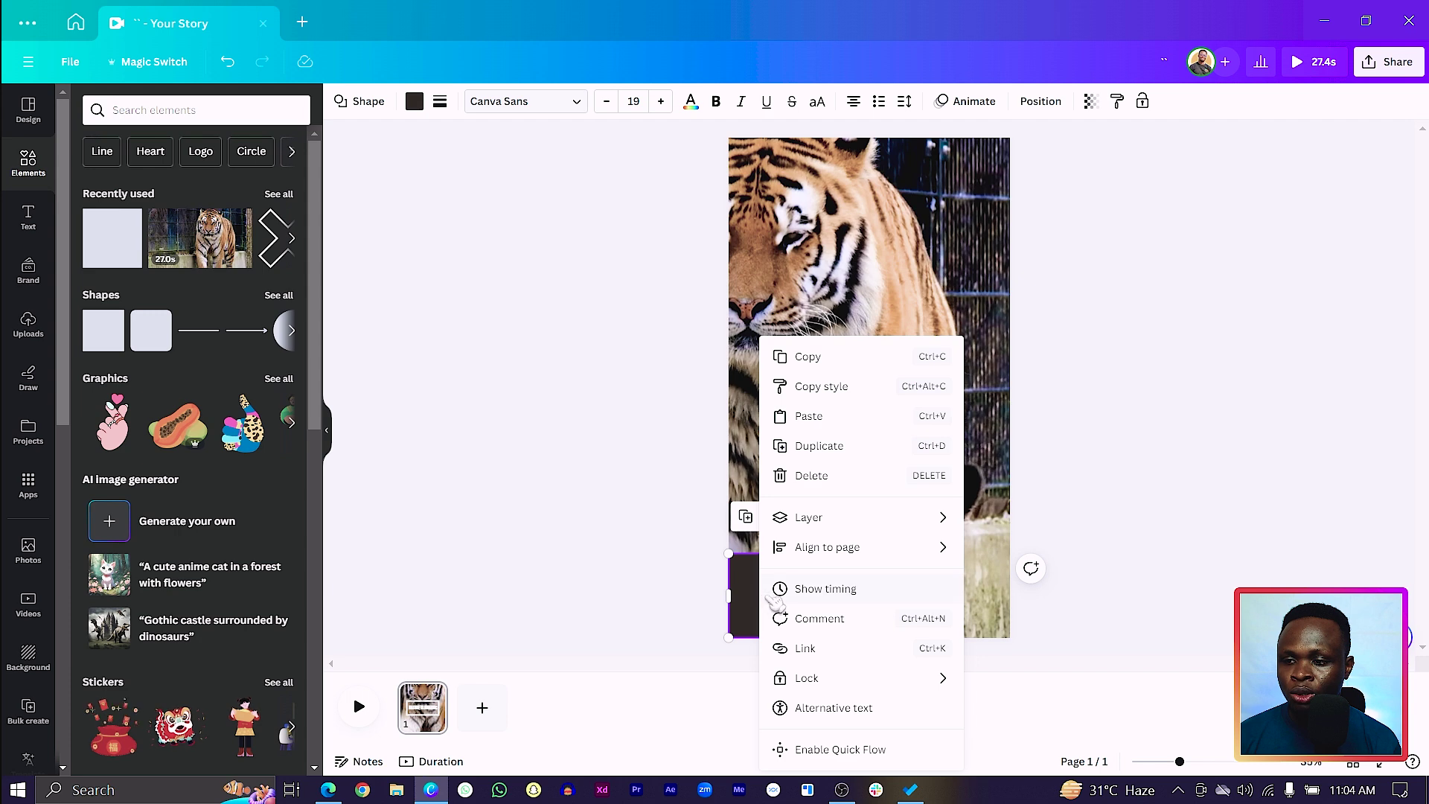
pyautogui.moveTo(884, 528)
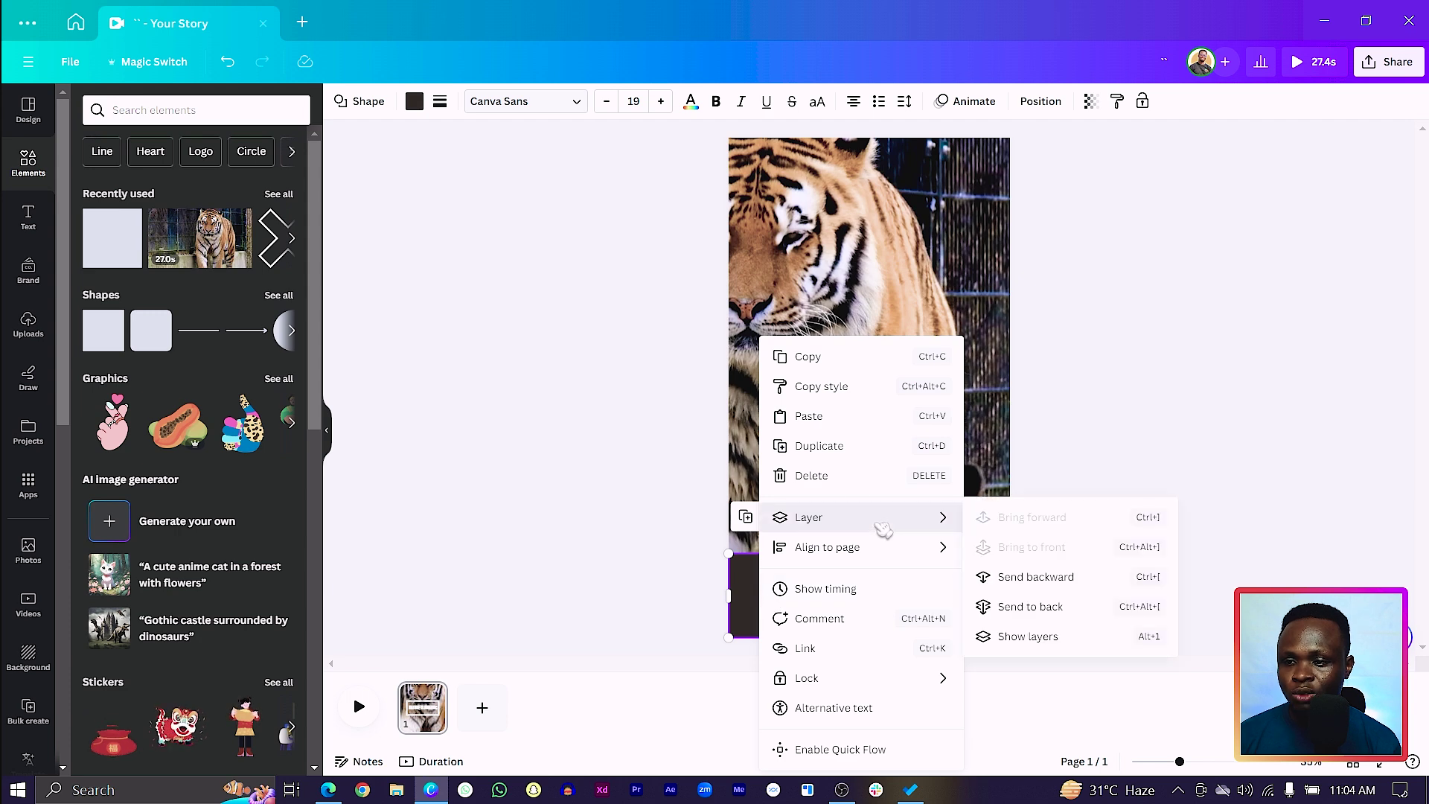
pyautogui.click(1103, 638)
pyautogui.moveTo(233, 242); pyautogui.dragTo(221, 195)
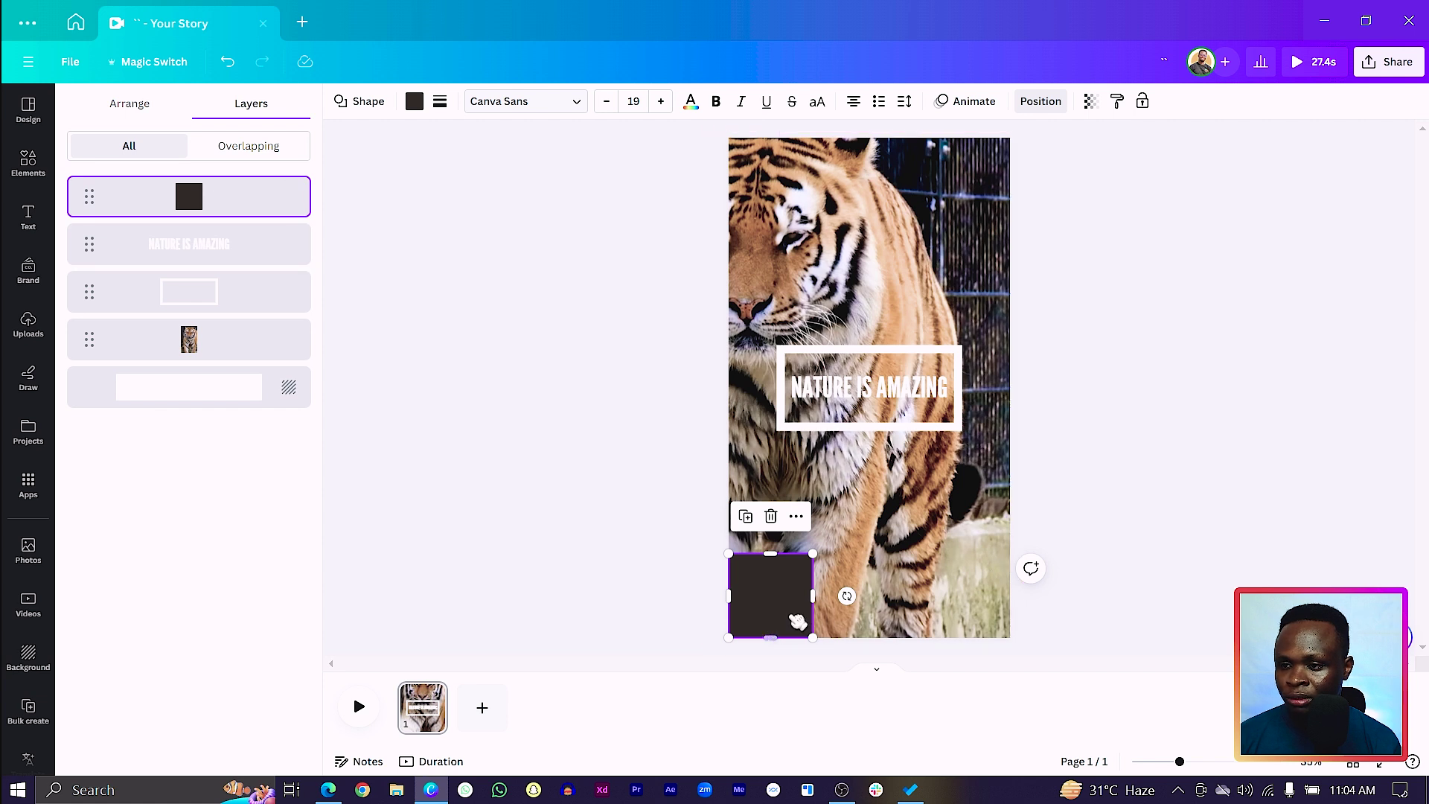
# - Resize the square into a column a fifth of the page wide and half its height, and duplicate it across the bottom half
pyautogui.moveTo(808, 594); pyautogui.dragTo(779, 592)
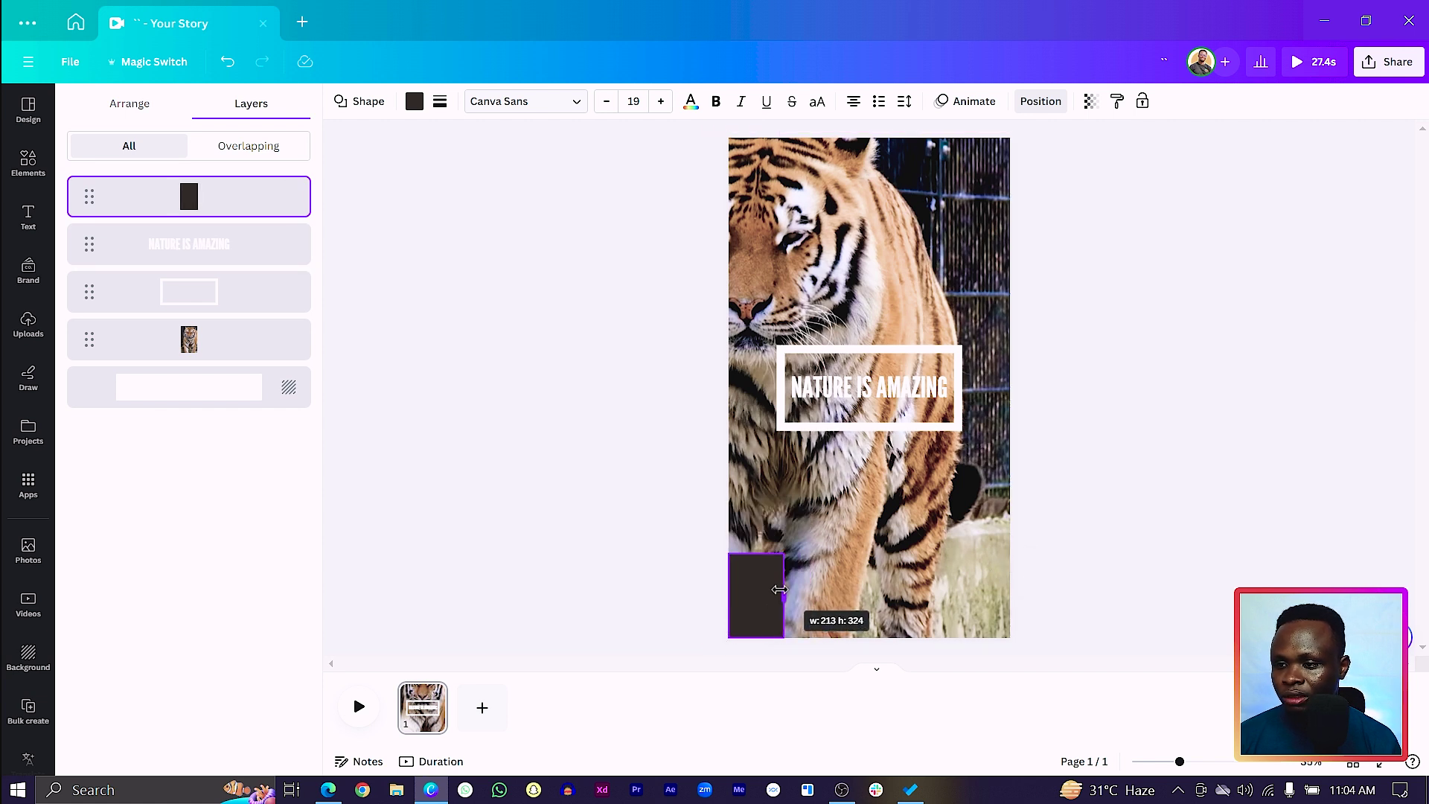
pyautogui.moveTo(781, 589); pyautogui.dragTo(719, 387)
pyautogui.moveTo(751, 536); pyautogui.dragTo(813, 515)
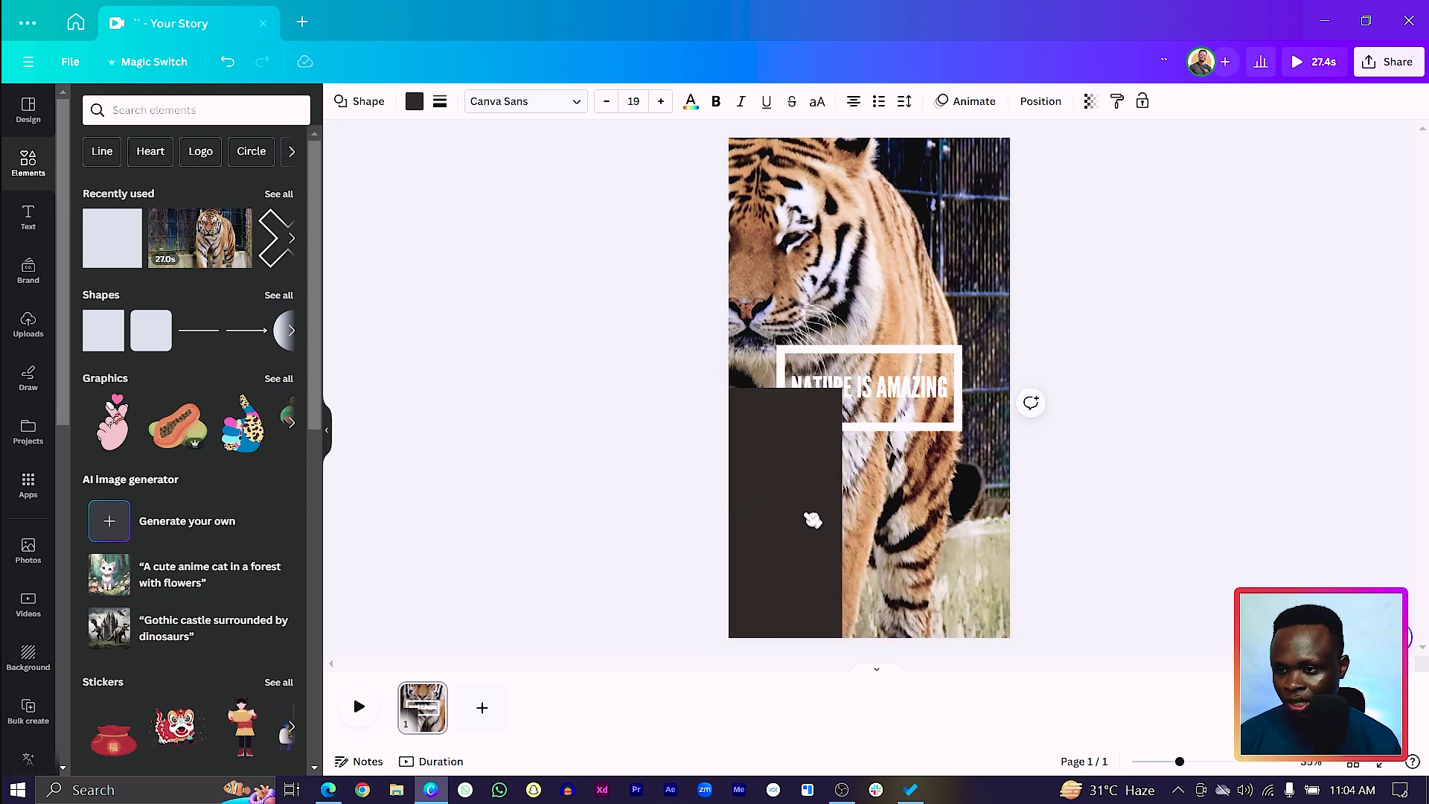
pyautogui.hotkey('ctrl', 'd')
pyautogui.hotkey('ctrl', 'd')
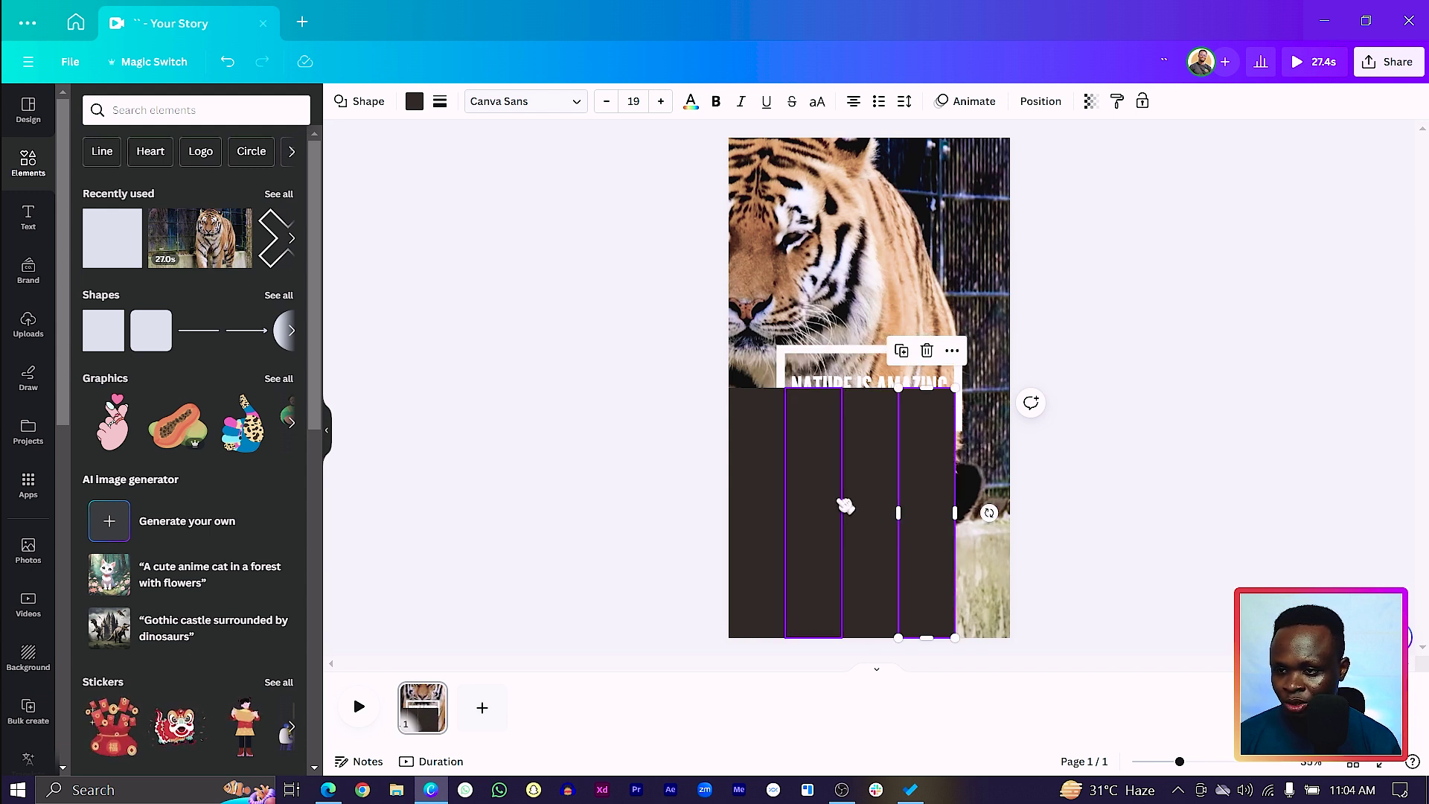
pyautogui.hotkey('ctrl', 'd')
# - Duplicate the row of five dark columns and place the copy over the top half of the page
pyautogui.moveTo(1133, 565); pyautogui.dragTo(744, 596)
pyautogui.click(1094, 457)
pyautogui.moveTo(1108, 565); pyautogui.dragTo(777, 365)
pyautogui.click(689, 446)
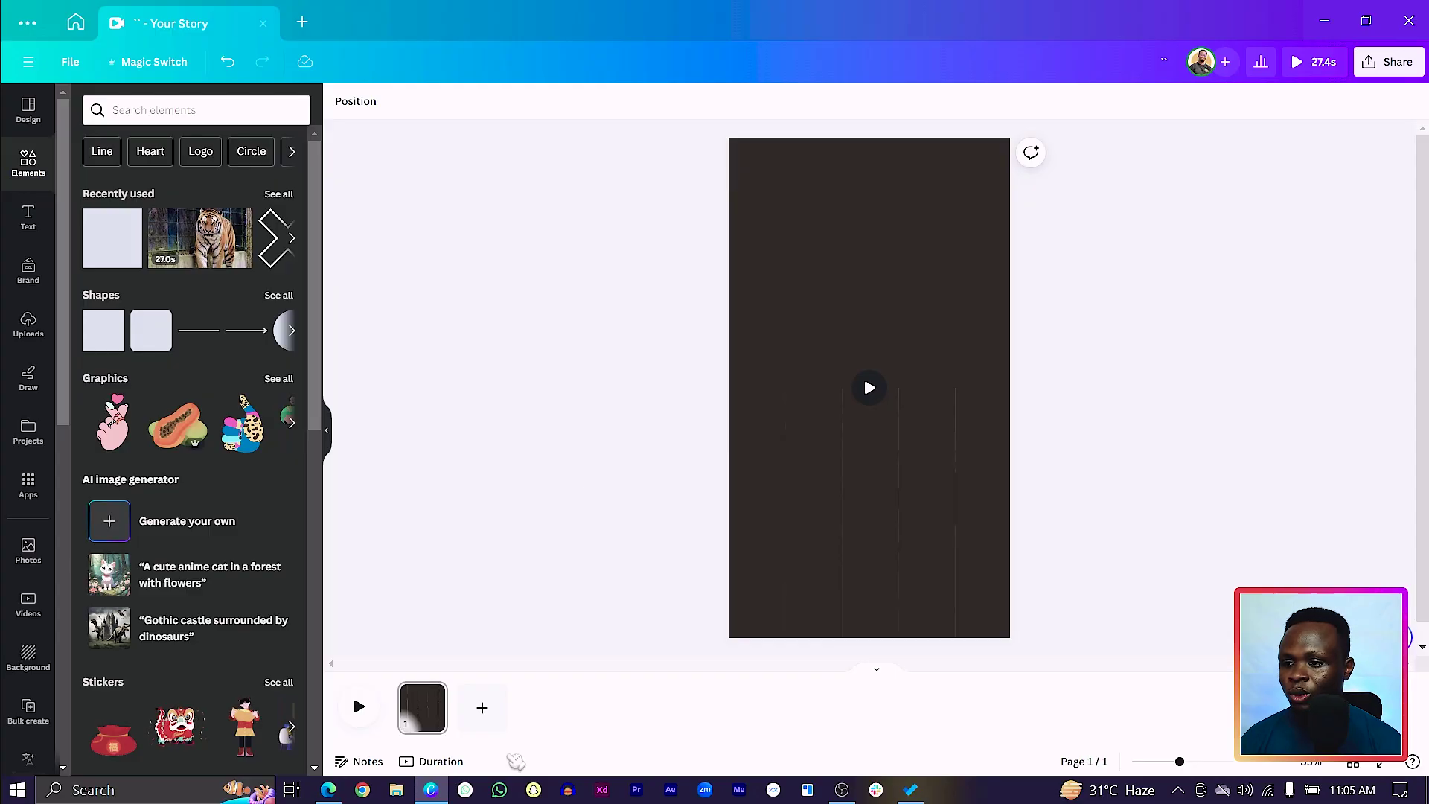
# - Duplicate the page and, on the copy, shorten the first two bottom columns into low blocks, the second slightly taller
pyautogui.click(434, 722)
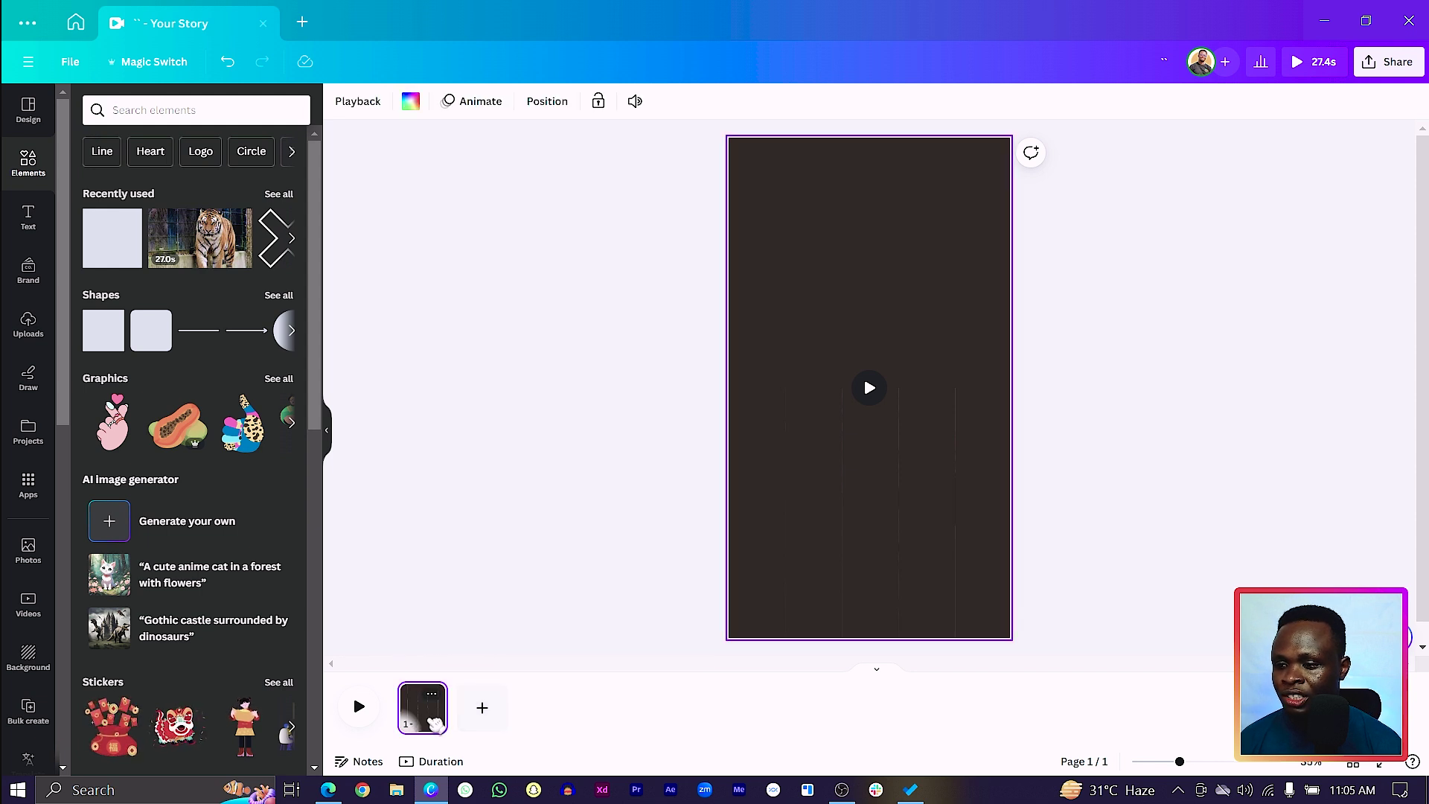
pyautogui.hotkey('ctrl', 'd')
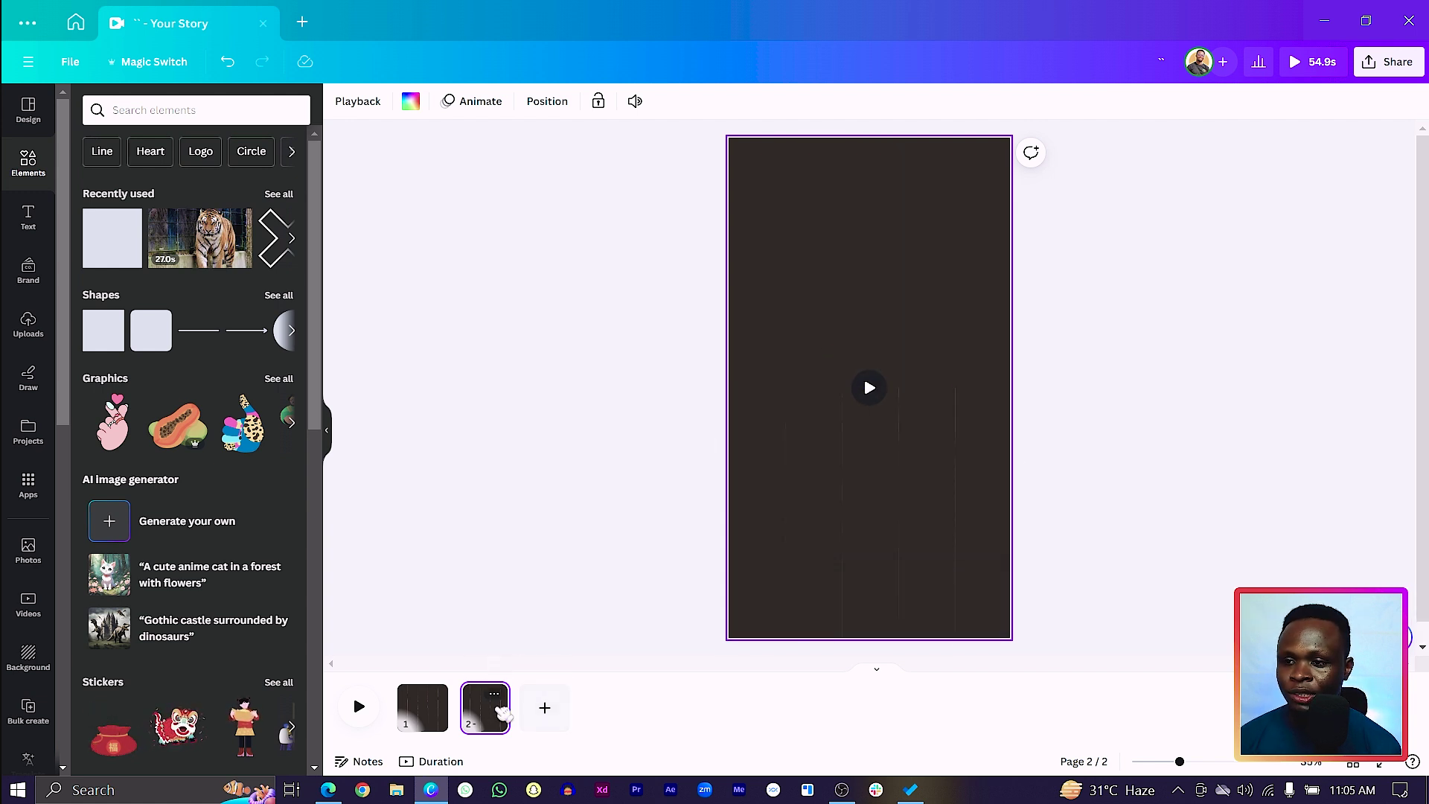
pyautogui.click(759, 440)
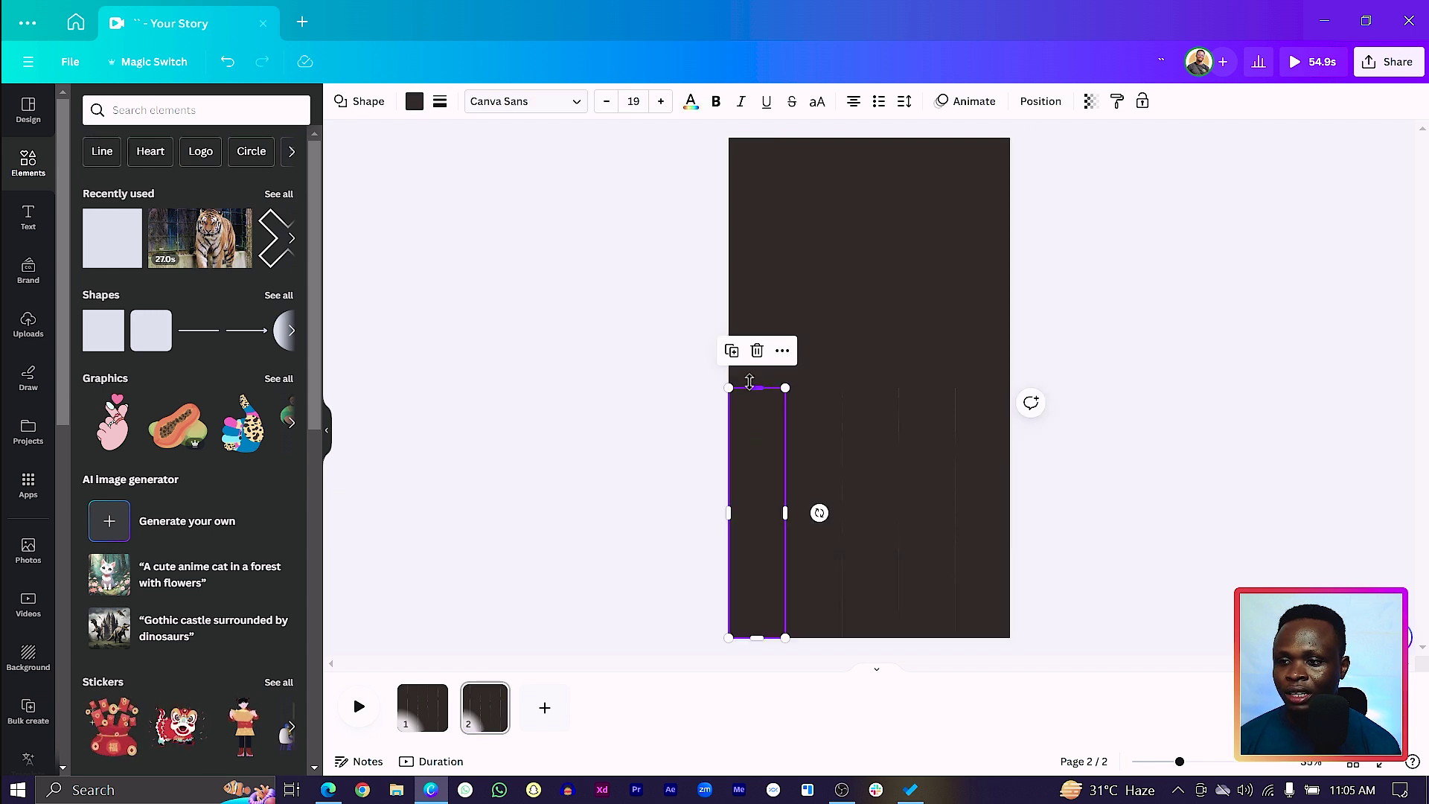
pyautogui.moveTo(752, 382); pyautogui.dragTo(756, 615)
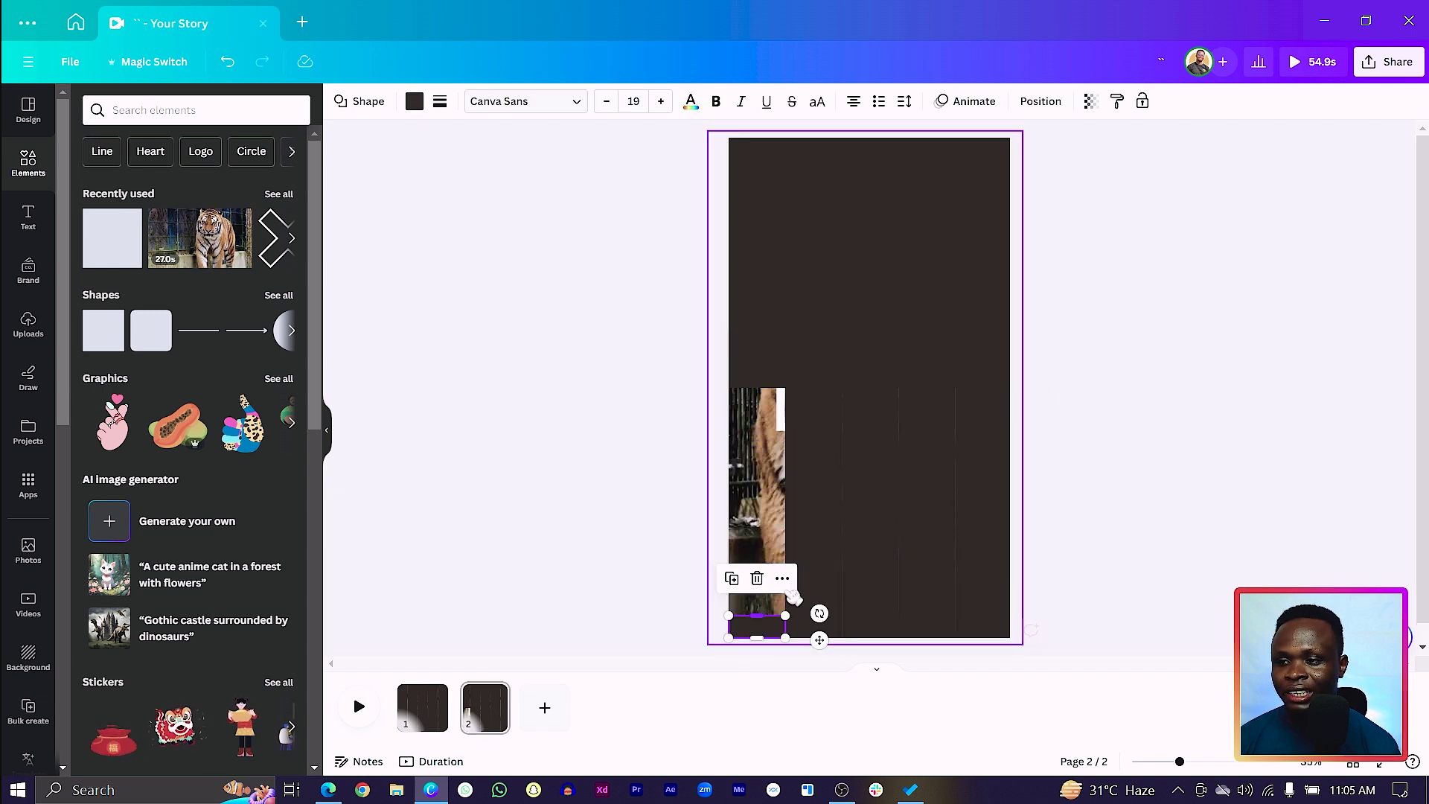
pyautogui.click(812, 432)
pyautogui.moveTo(810, 523); pyautogui.dragTo(811, 543)
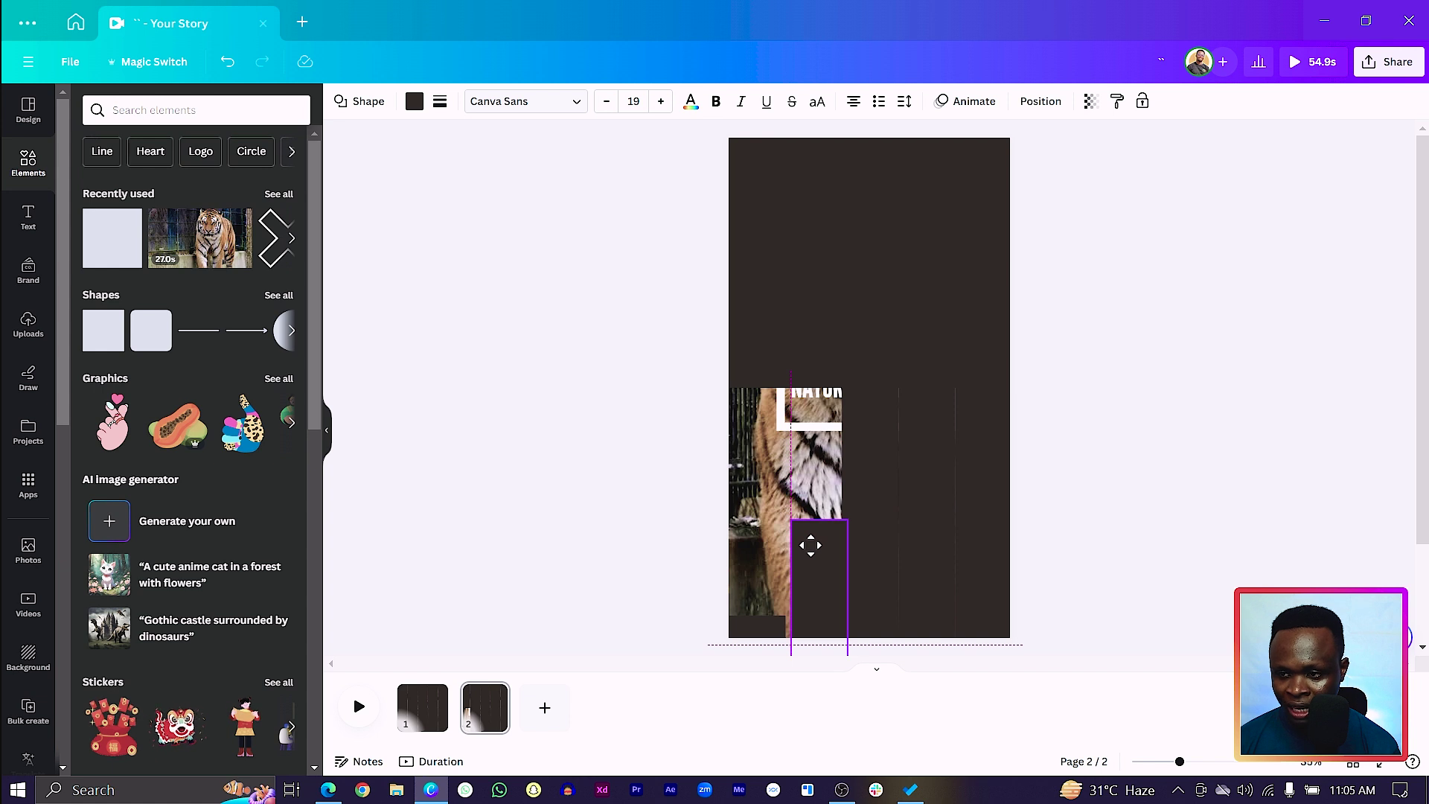
pyautogui.hotkey('ctrl', 'z')
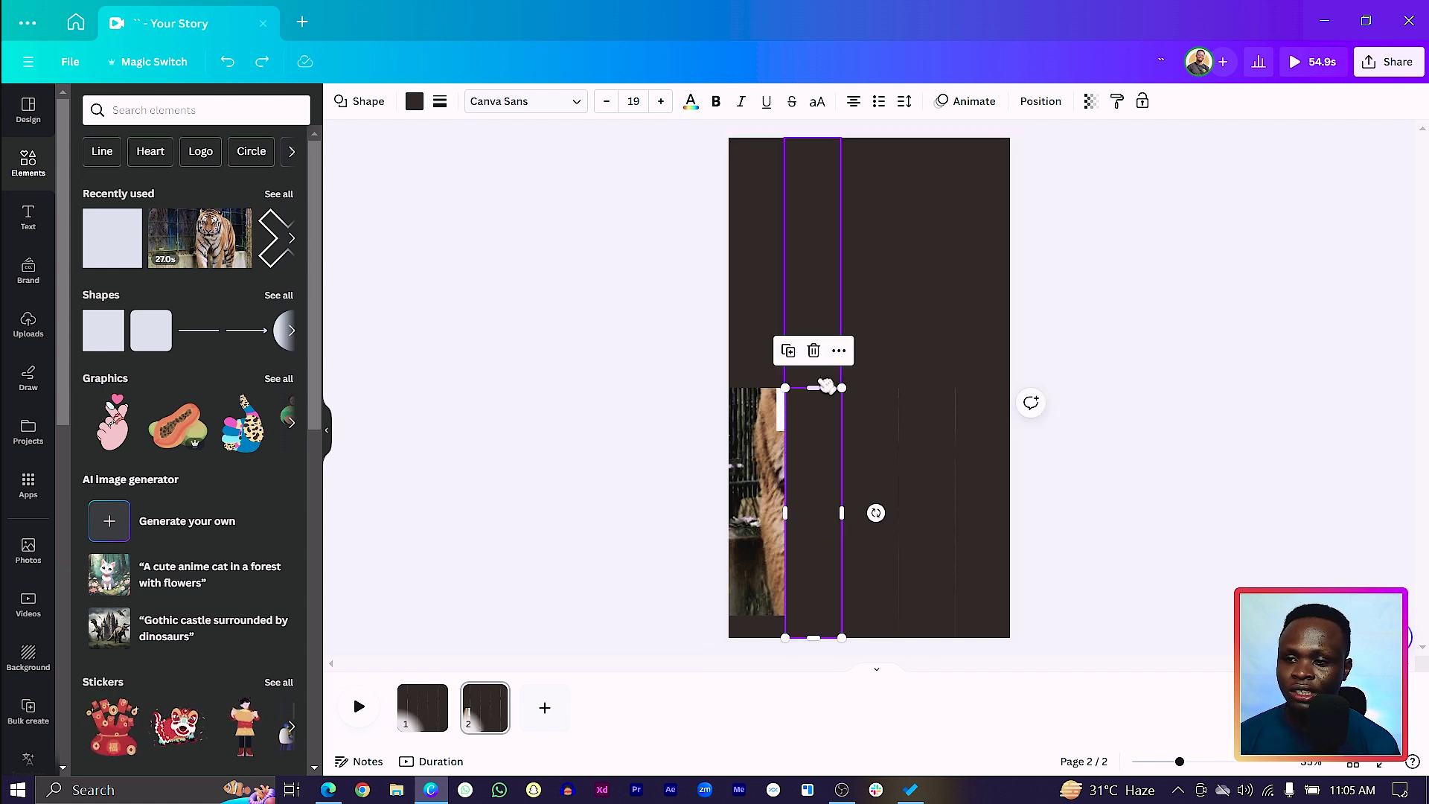
pyautogui.moveTo(818, 393); pyautogui.dragTo(817, 595)
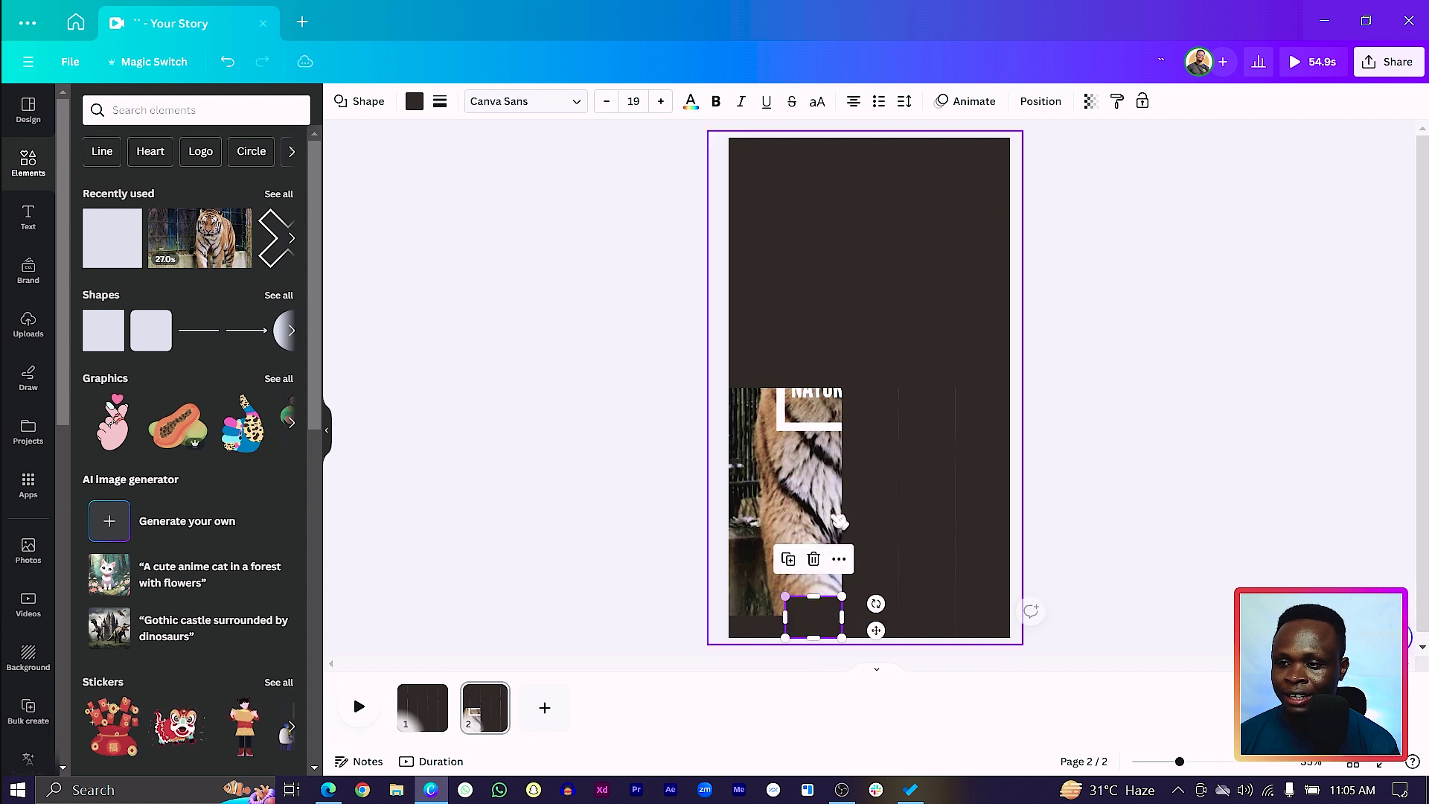
# - Shorten the remaining three bottom columns on page 2 into low blocks, with the middle one tallest and the last one lowest
pyautogui.click(862, 445)
pyautogui.moveTo(871, 383); pyautogui.dragTo(872, 570)
pyautogui.click(920, 436)
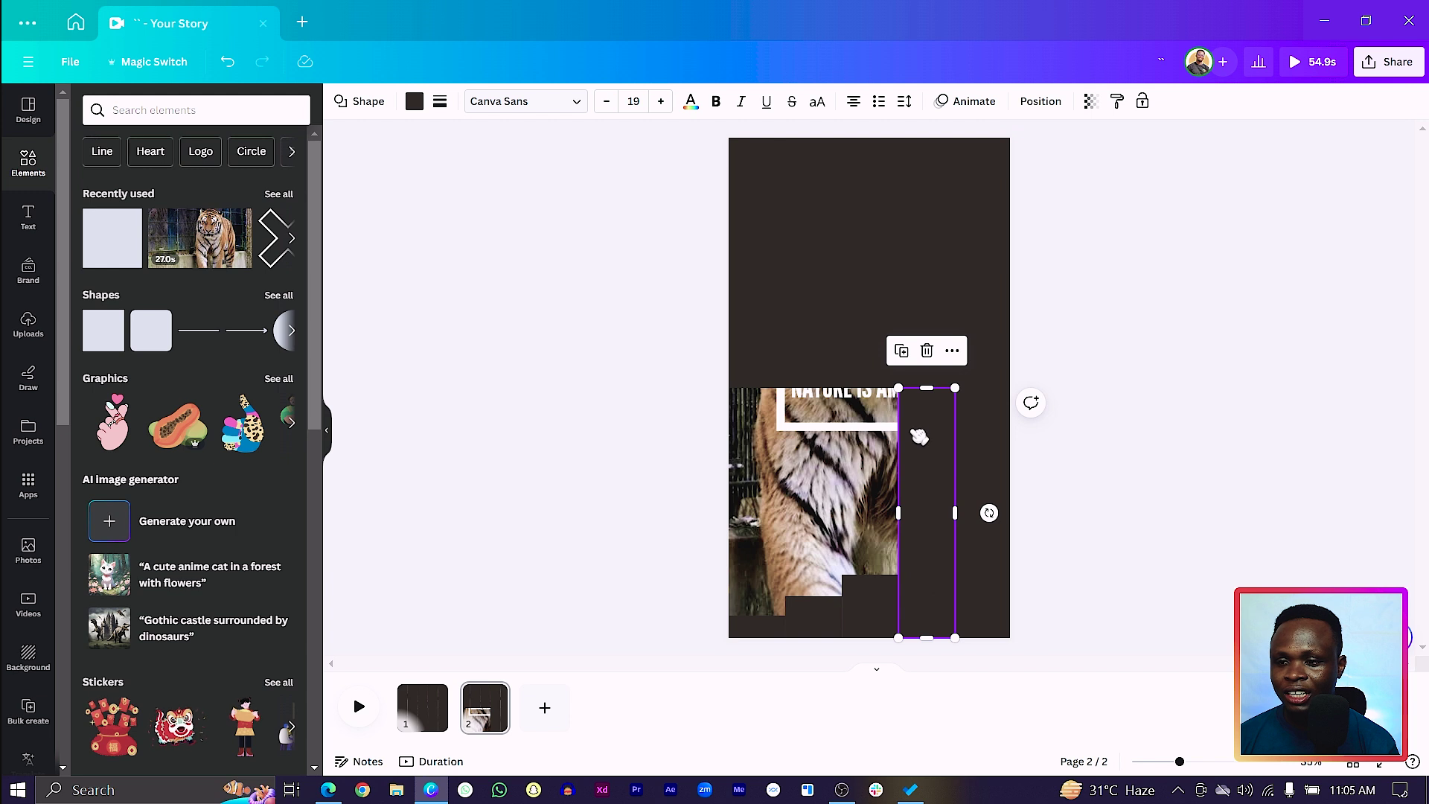
pyautogui.moveTo(930, 401); pyautogui.dragTo(905, 599)
pyautogui.click(981, 476)
pyautogui.moveTo(982, 388); pyautogui.dragTo(981, 611)
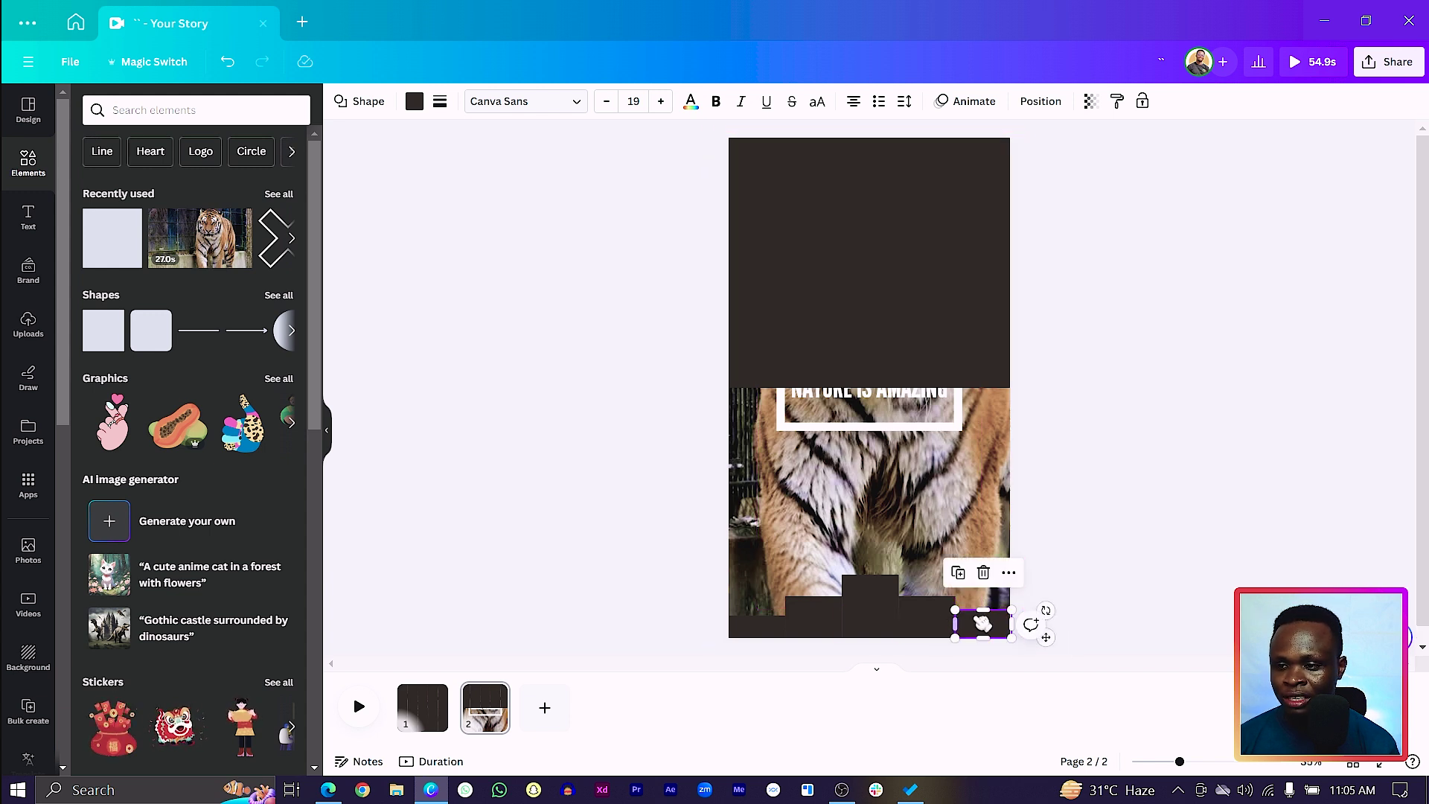
pyautogui.moveTo(986, 612); pyautogui.dragTo(990, 620)
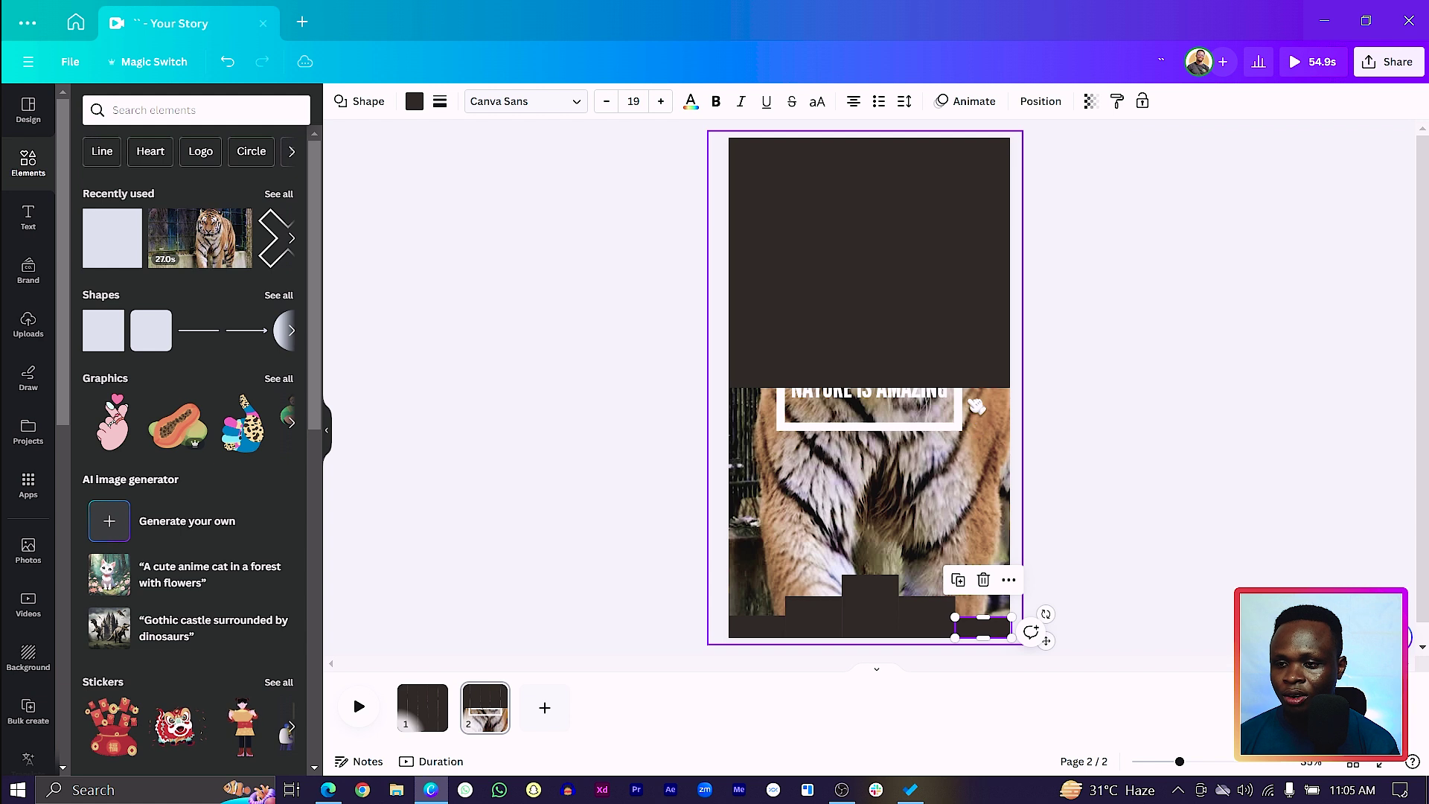
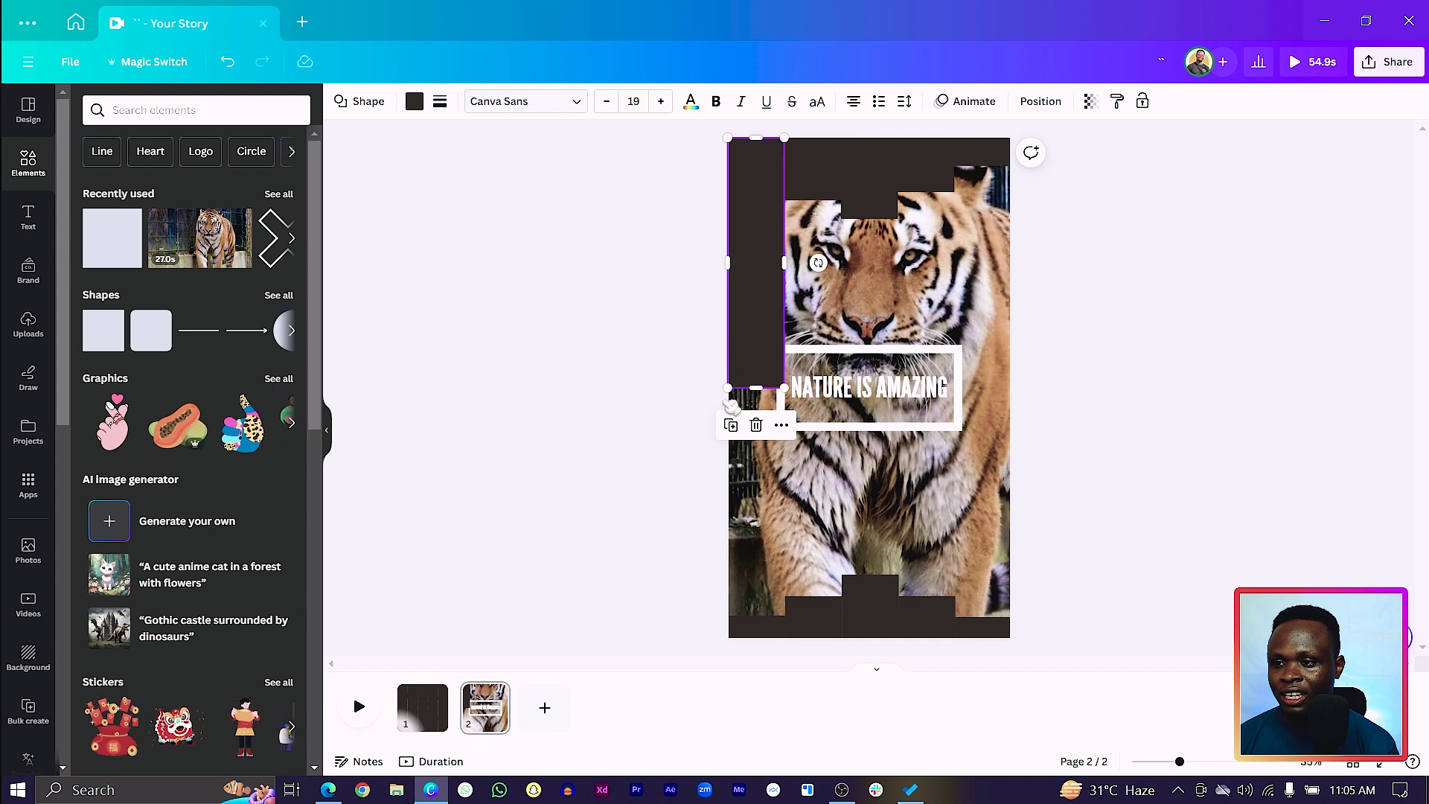
# - Shorten the top columns on page 2 to uneven heights, making the first one about 120 high
pyautogui.moveTo(739, 387); pyautogui.dragTo(742, 170)
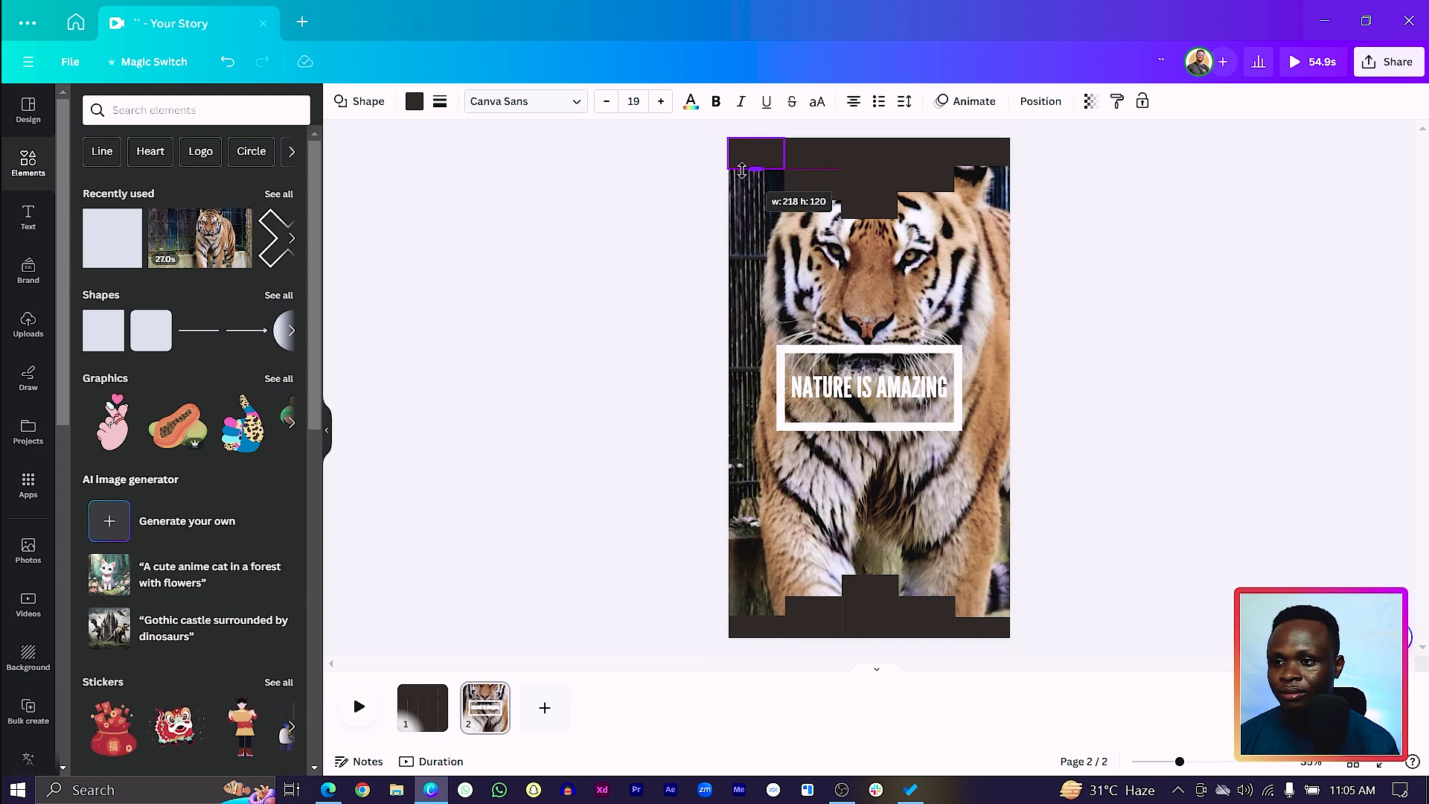
pyautogui.click(617, 303)
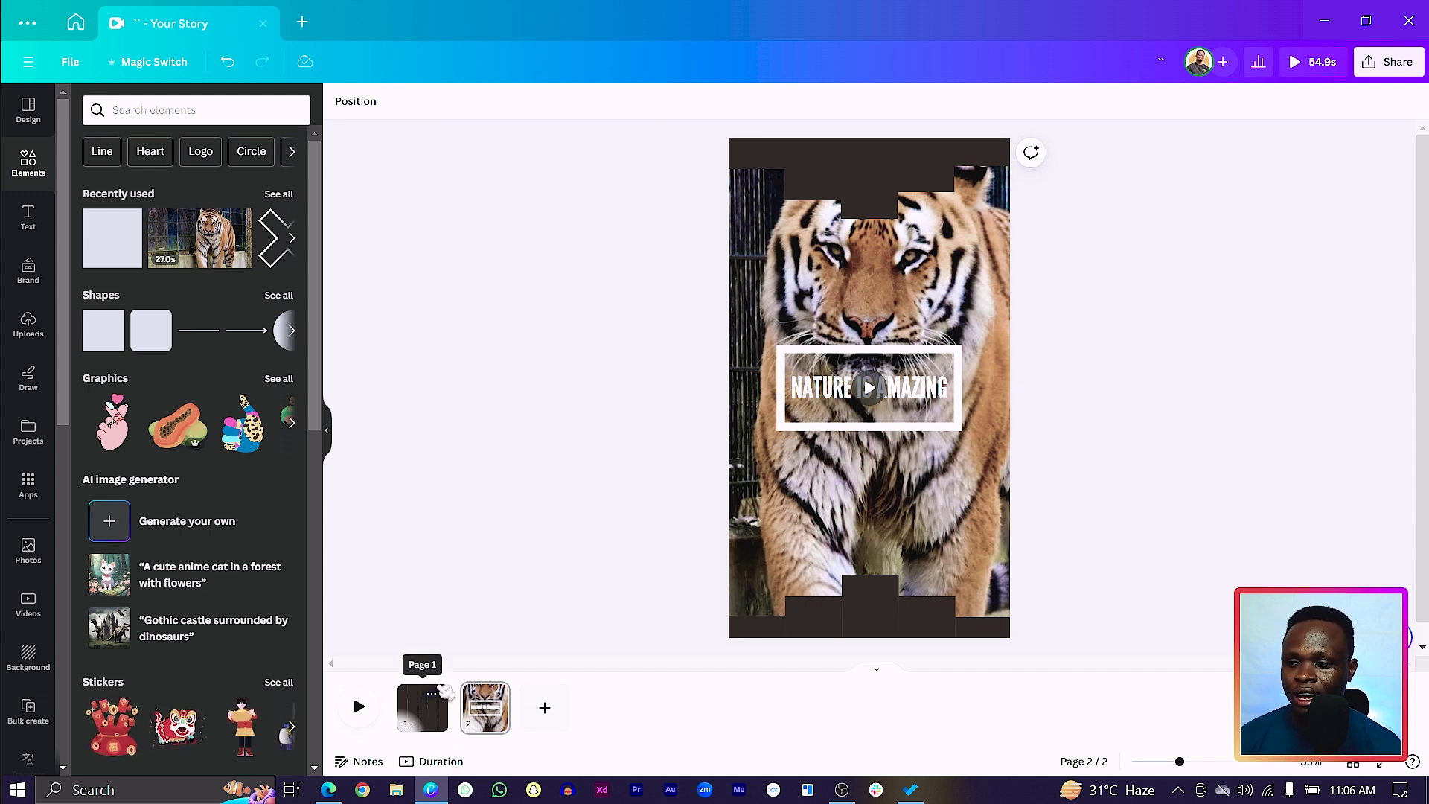
# - Change the fill of all the dark columns on page 1, top and bottom rows, to white
pyautogui.click(422, 706)
pyautogui.moveTo(618, 164); pyautogui.dragTo(1092, 264)
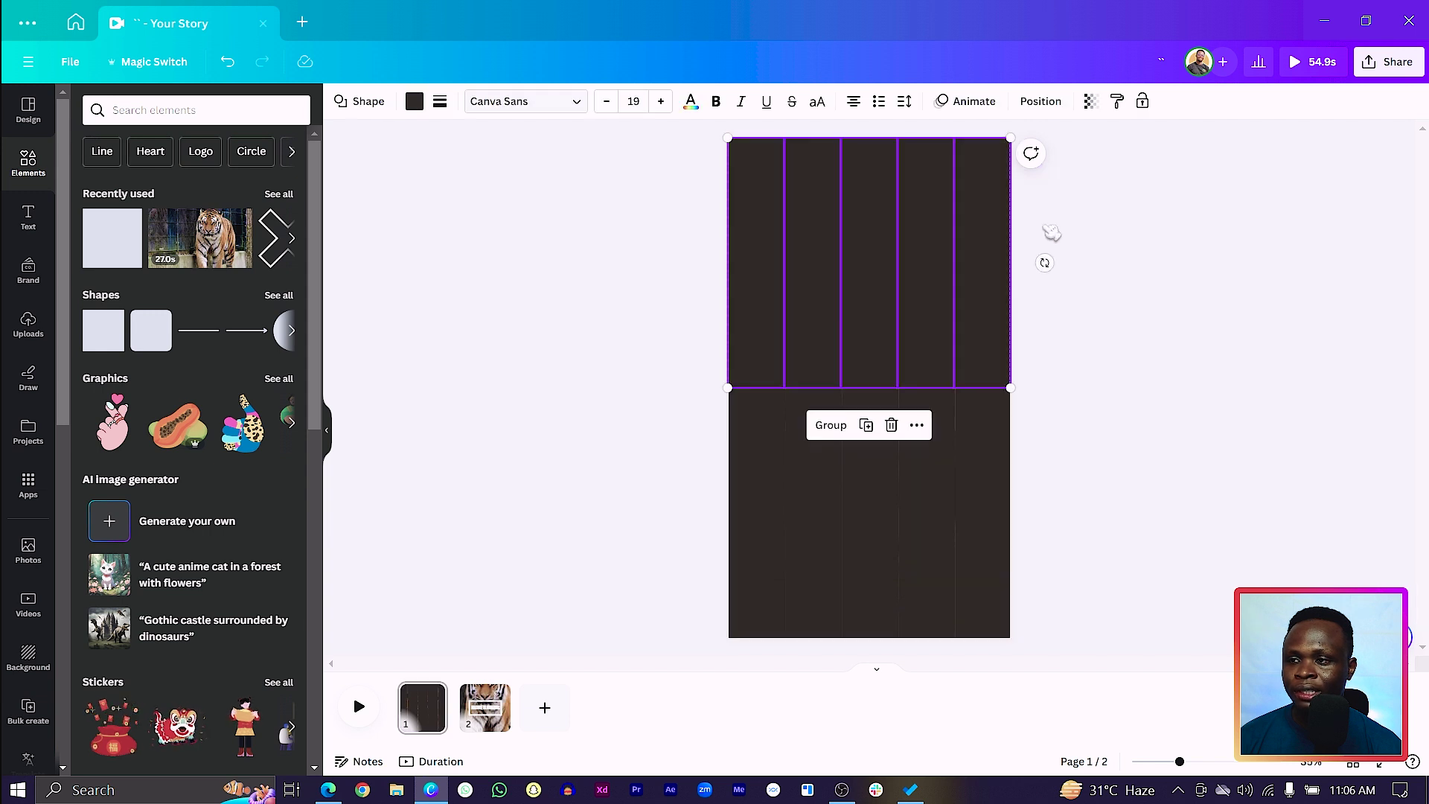
pyautogui.click(415, 101)
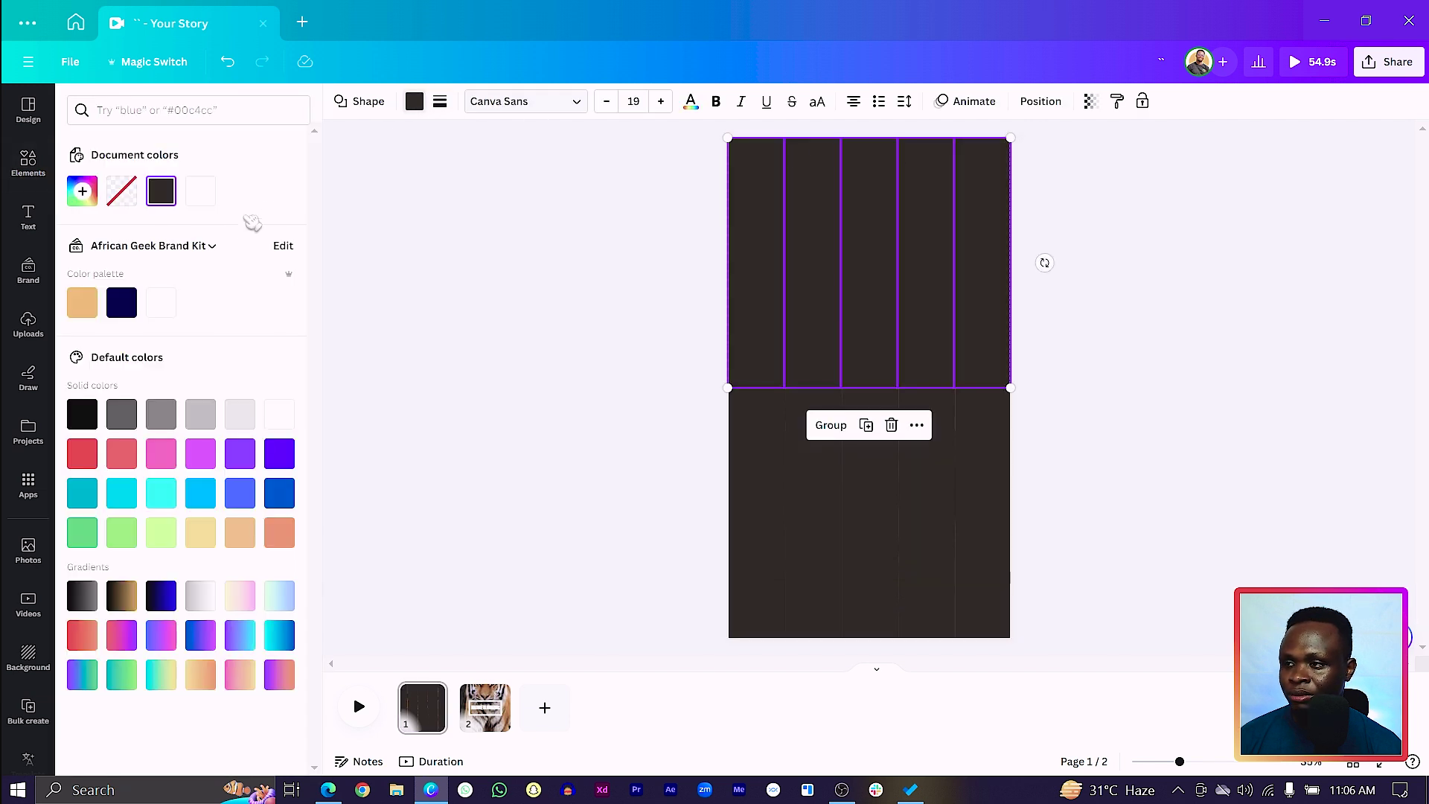
pyautogui.click(197, 201)
pyautogui.moveTo(637, 584); pyautogui.dragTo(1042, 666)
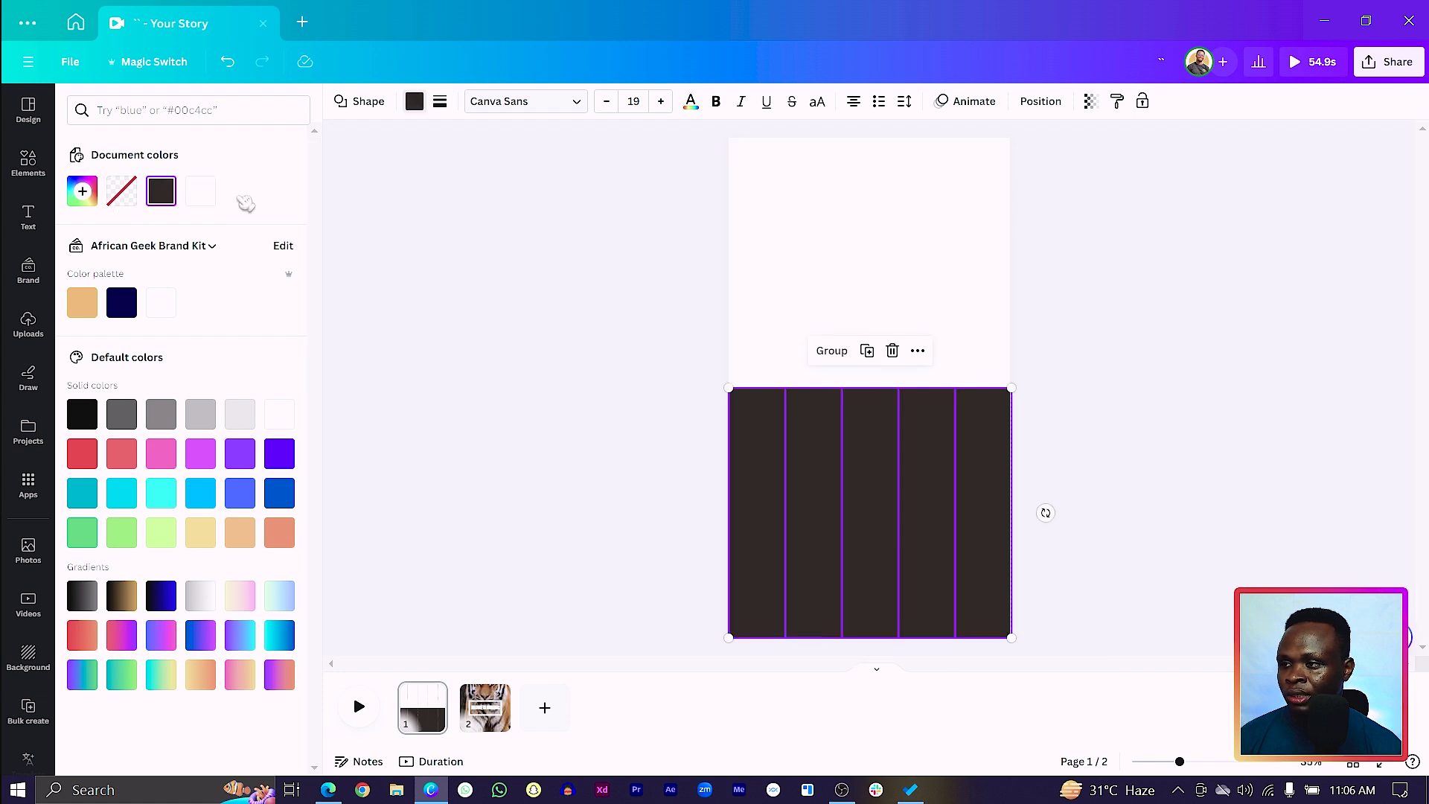
pyautogui.click(212, 195)
# - Change the fill of the shortened top and bottom blocks on page 2 to white
pyautogui.click(484, 707)
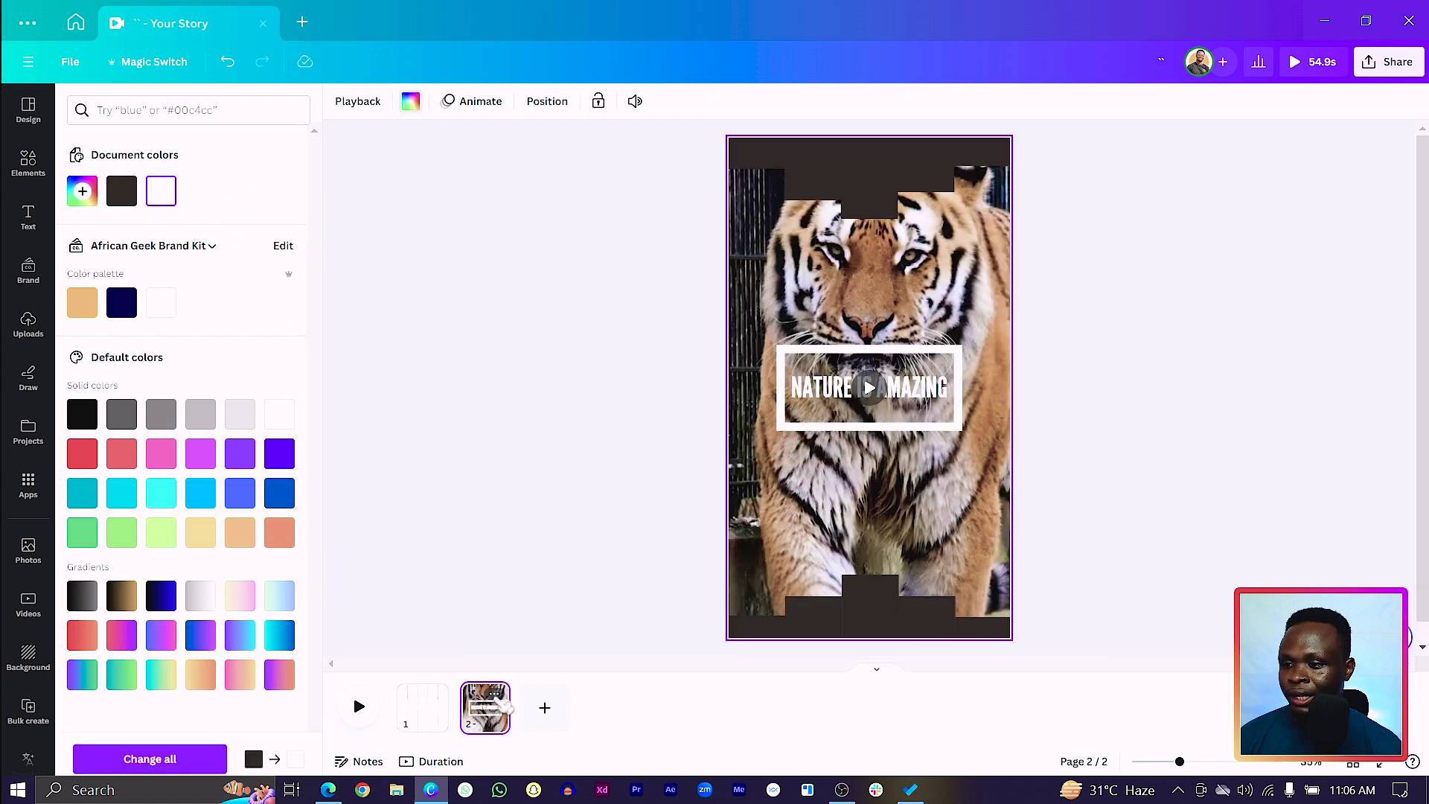
pyautogui.moveTo(682, 162); pyautogui.dragTo(1042, 216)
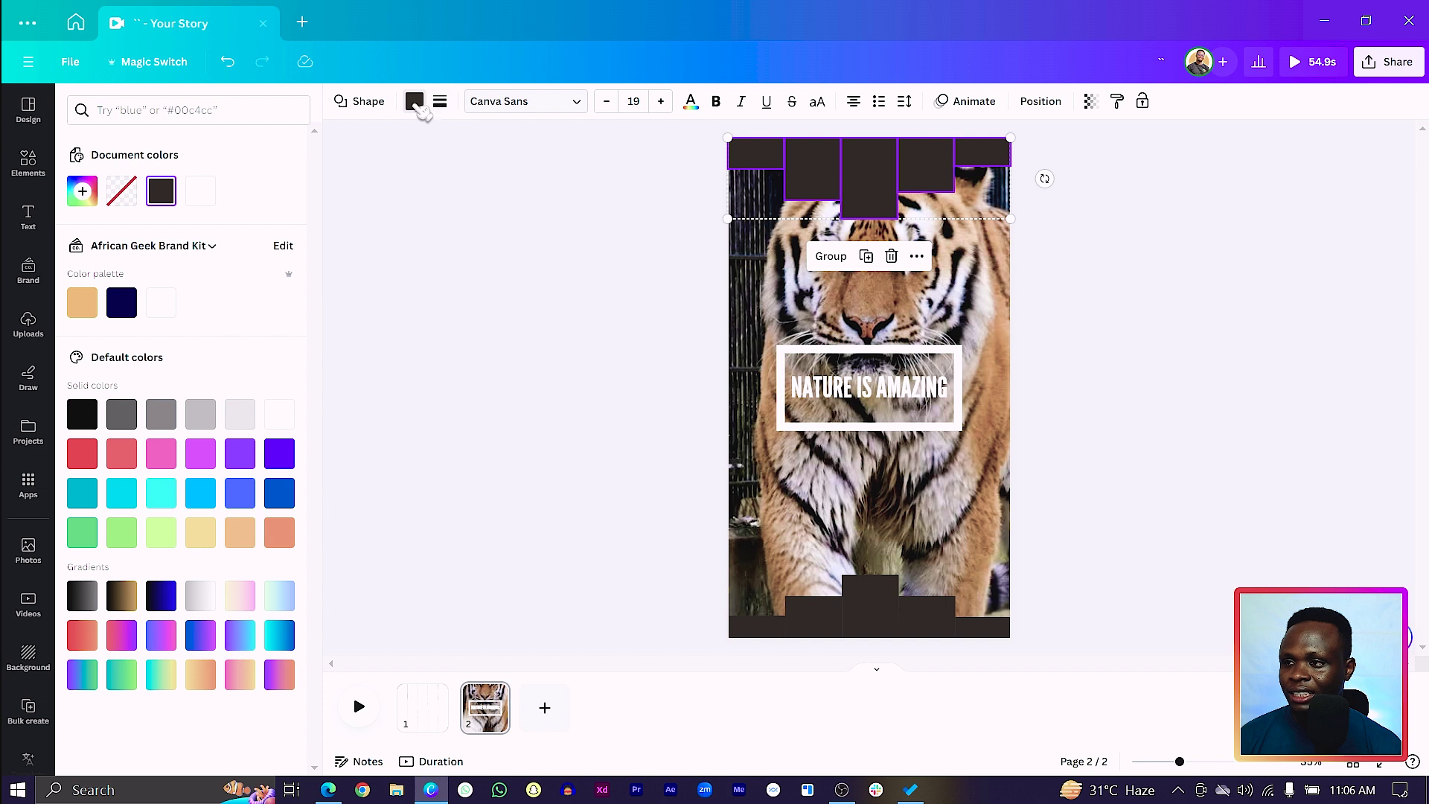
pyautogui.click(200, 198)
pyautogui.moveTo(696, 572); pyautogui.dragTo(1090, 662)
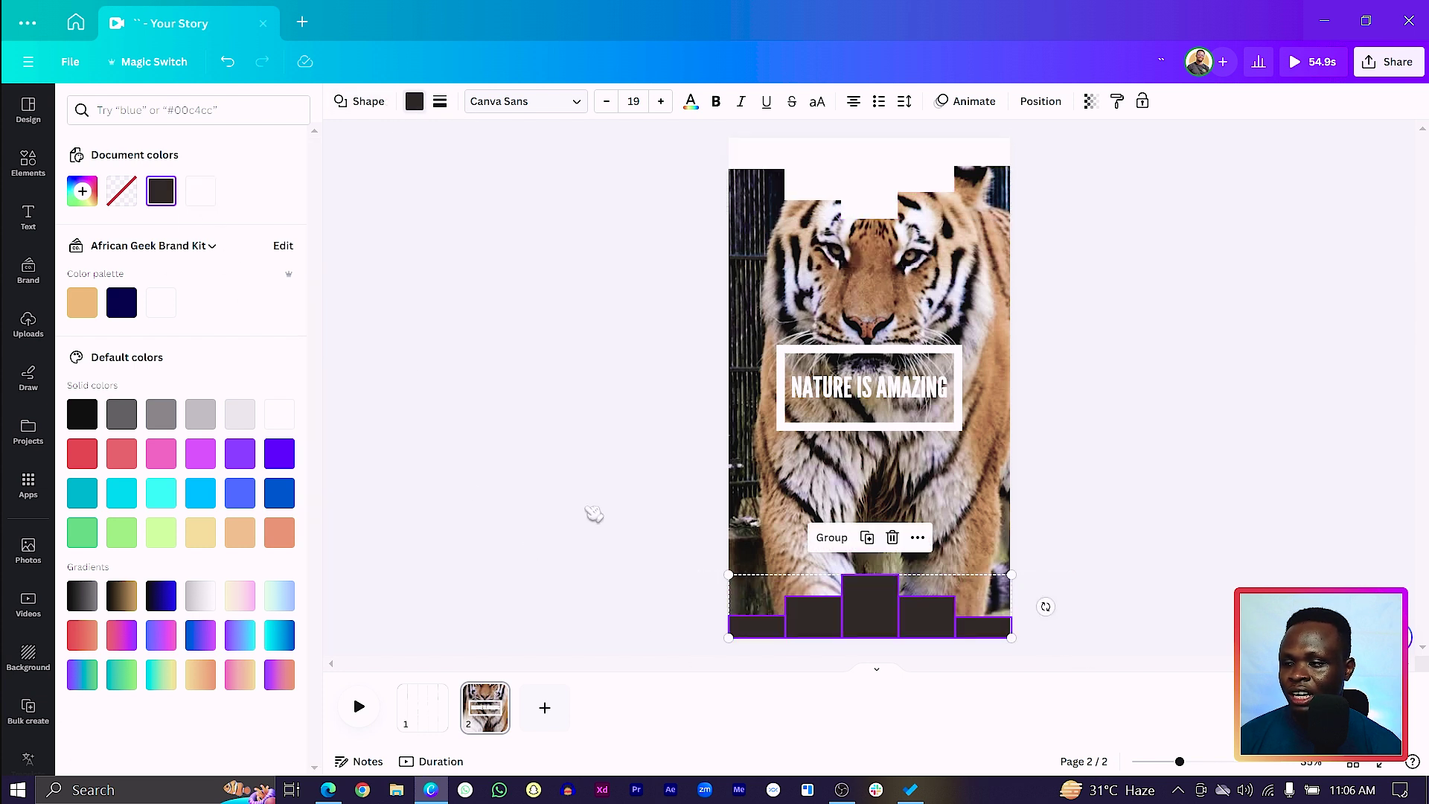
pyautogui.click(205, 195)
pyautogui.click(518, 503)
pyautogui.click(519, 507)
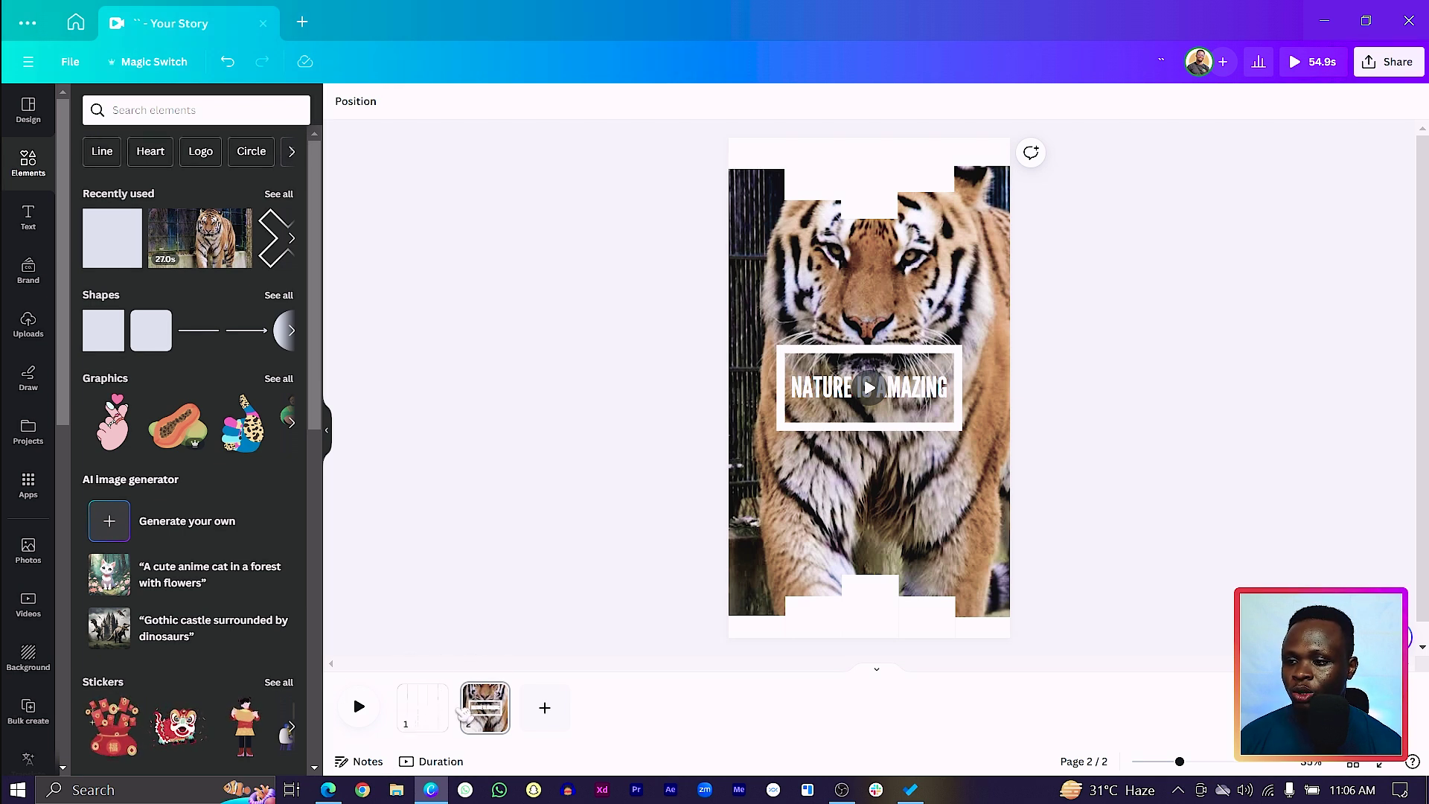
# - Add a Match & Move transition between page 1 and page 2
pyautogui.moveTo(460, 686)
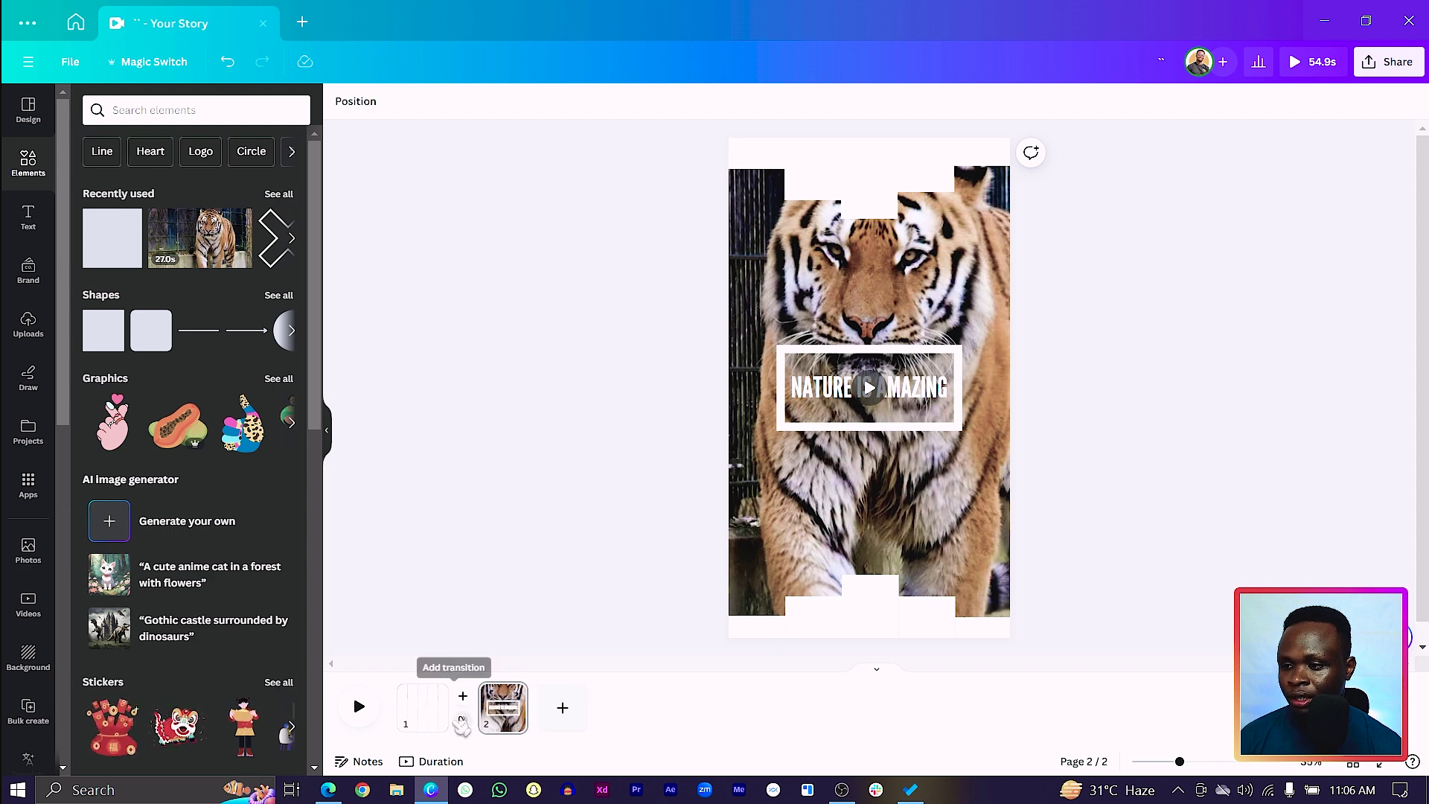
pyautogui.click(463, 720)
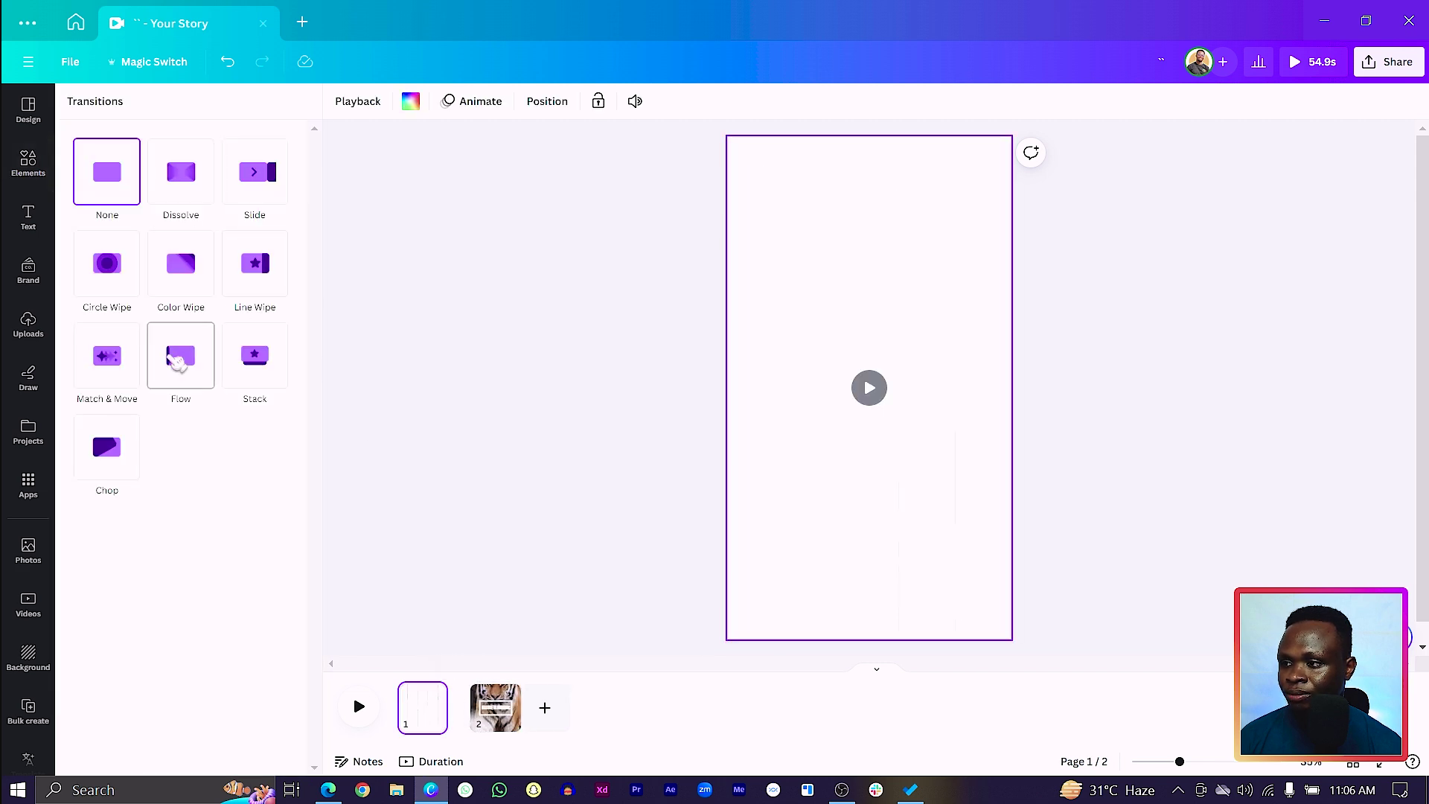
pyautogui.click(121, 363)
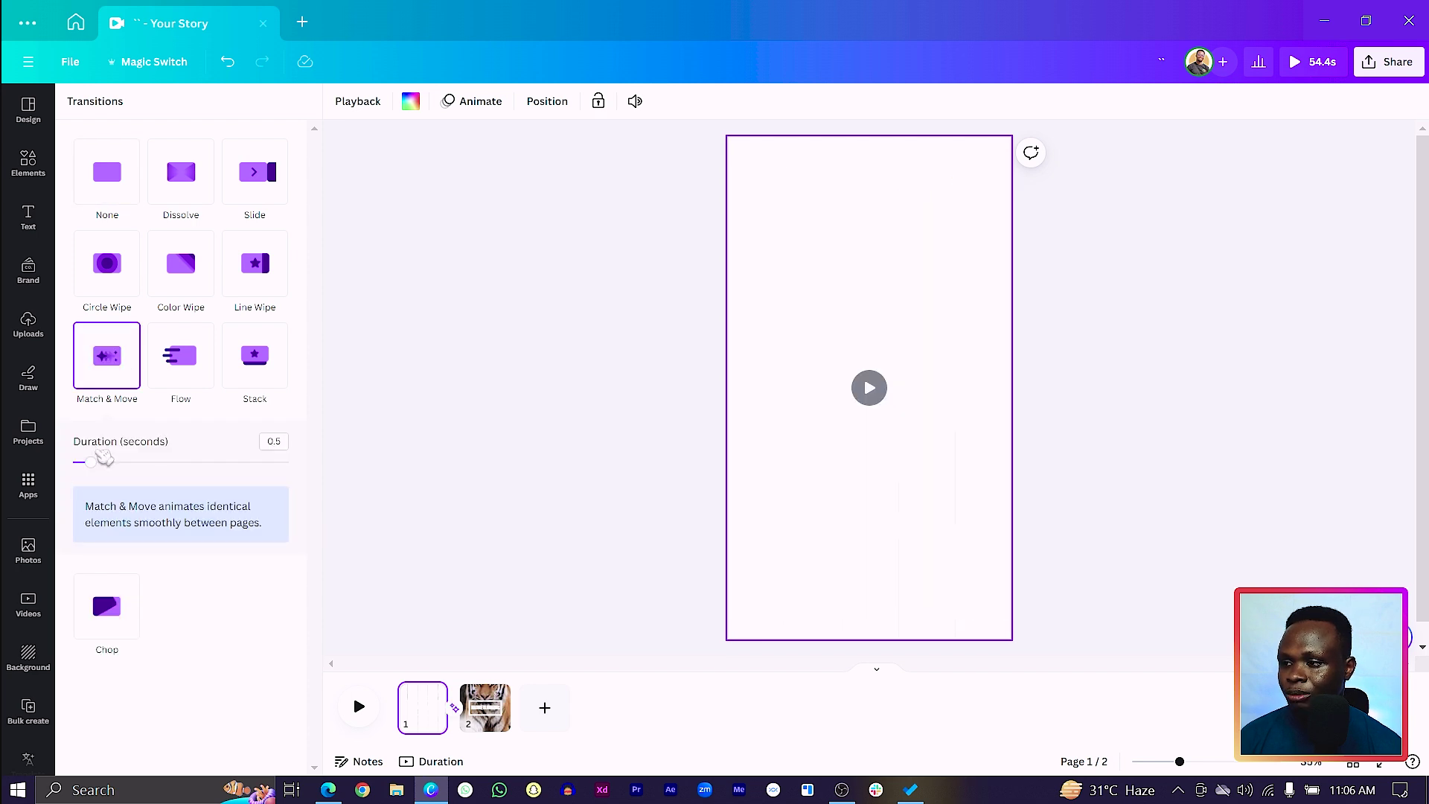
# - Set the Match & Move transition's duration to 5 seconds and play the video from page 1 to check it
pyautogui.moveTo(177, 471); pyautogui.dragTo(322, 487)
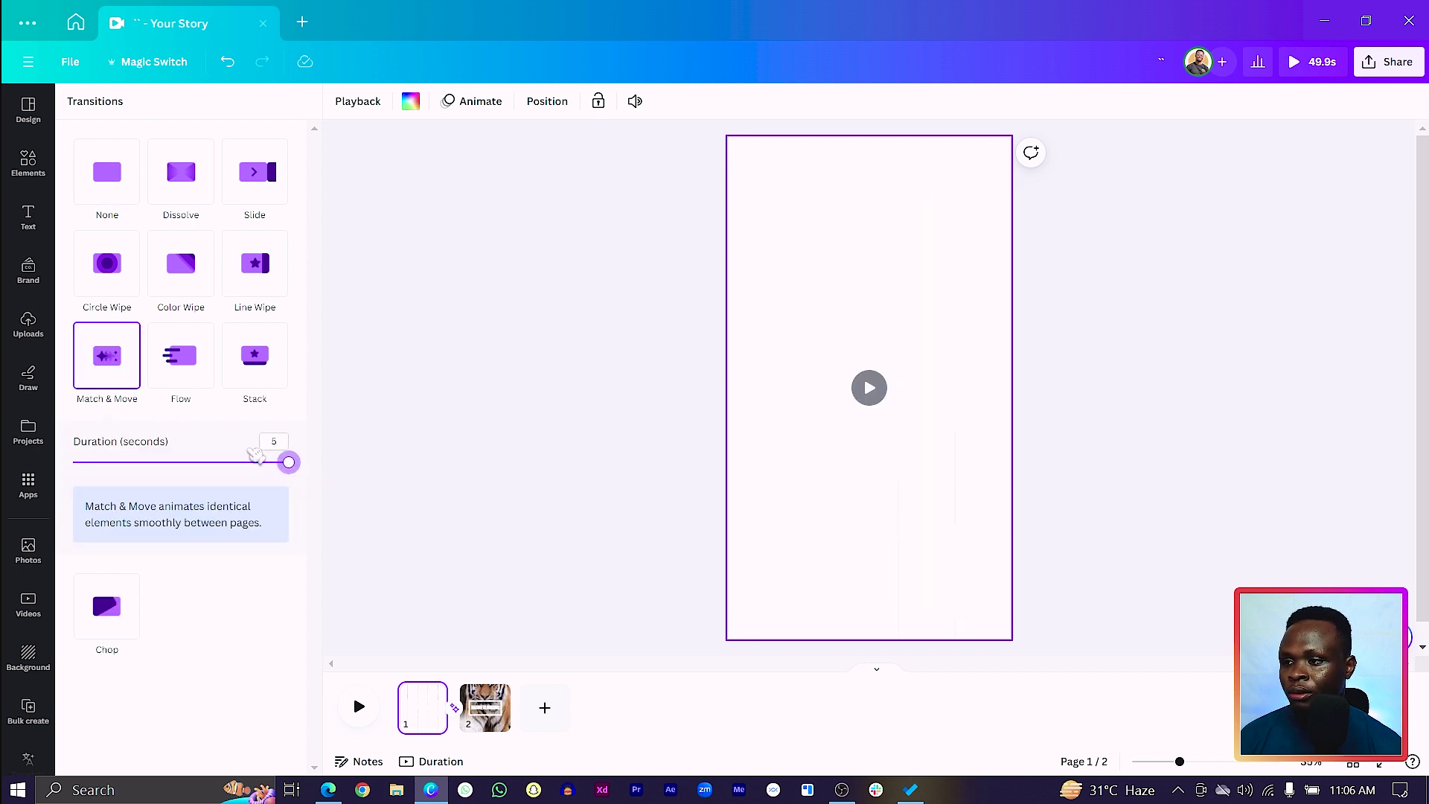
pyautogui.click(447, 631)
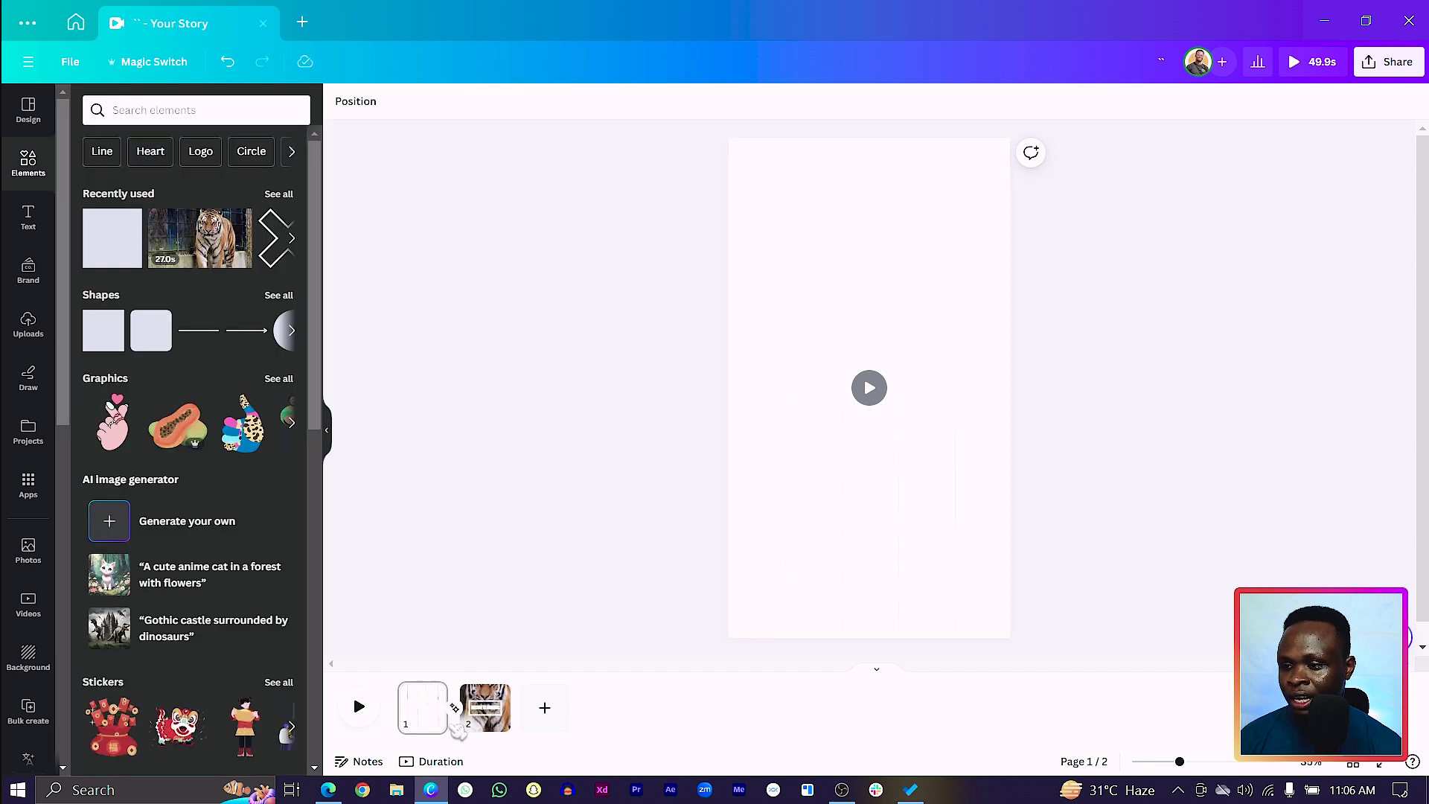
pyautogui.click(430, 727)
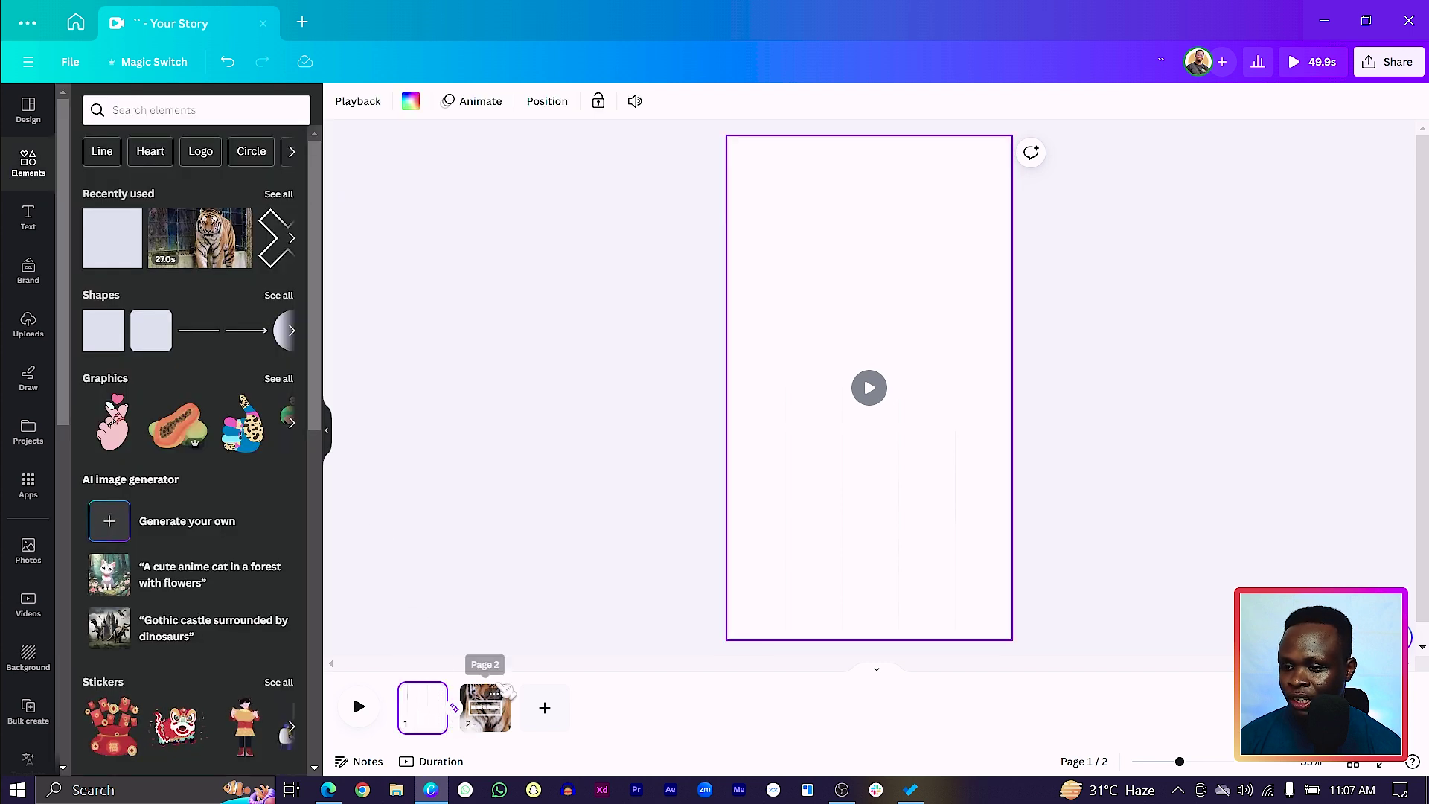
pyautogui.click(358, 707)
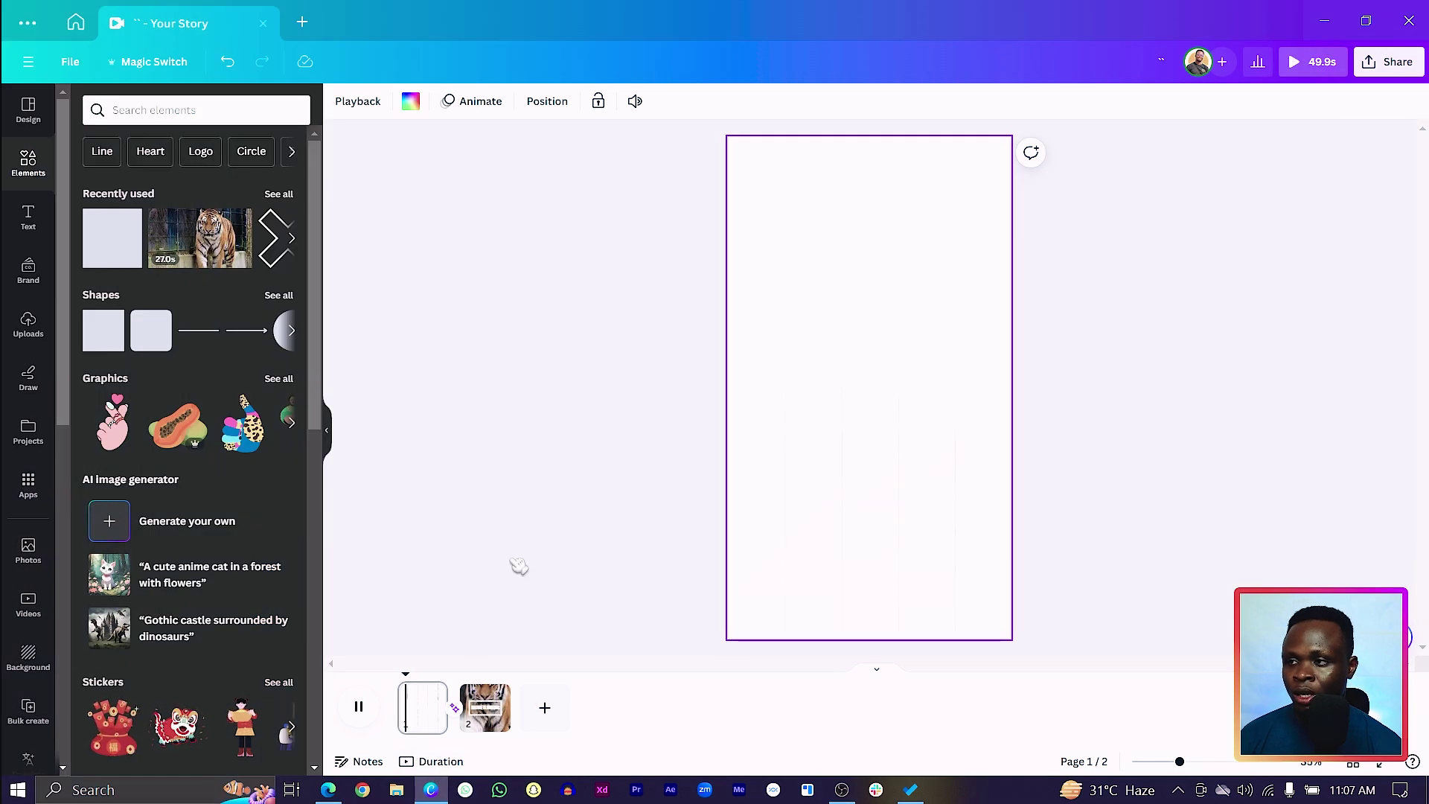
pyautogui.click(519, 566)
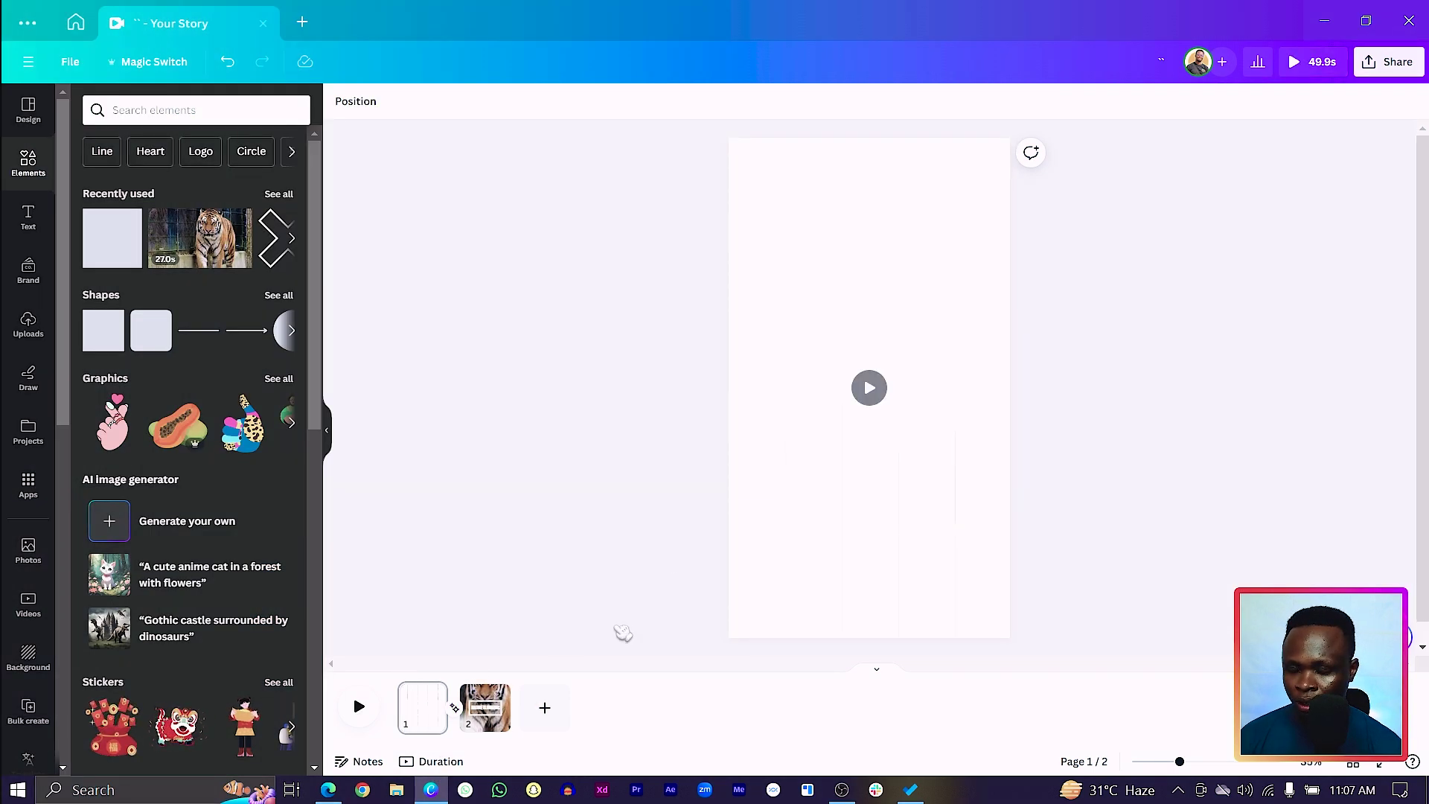
pyautogui.click(451, 725)
pyautogui.moveTo(451, 723)
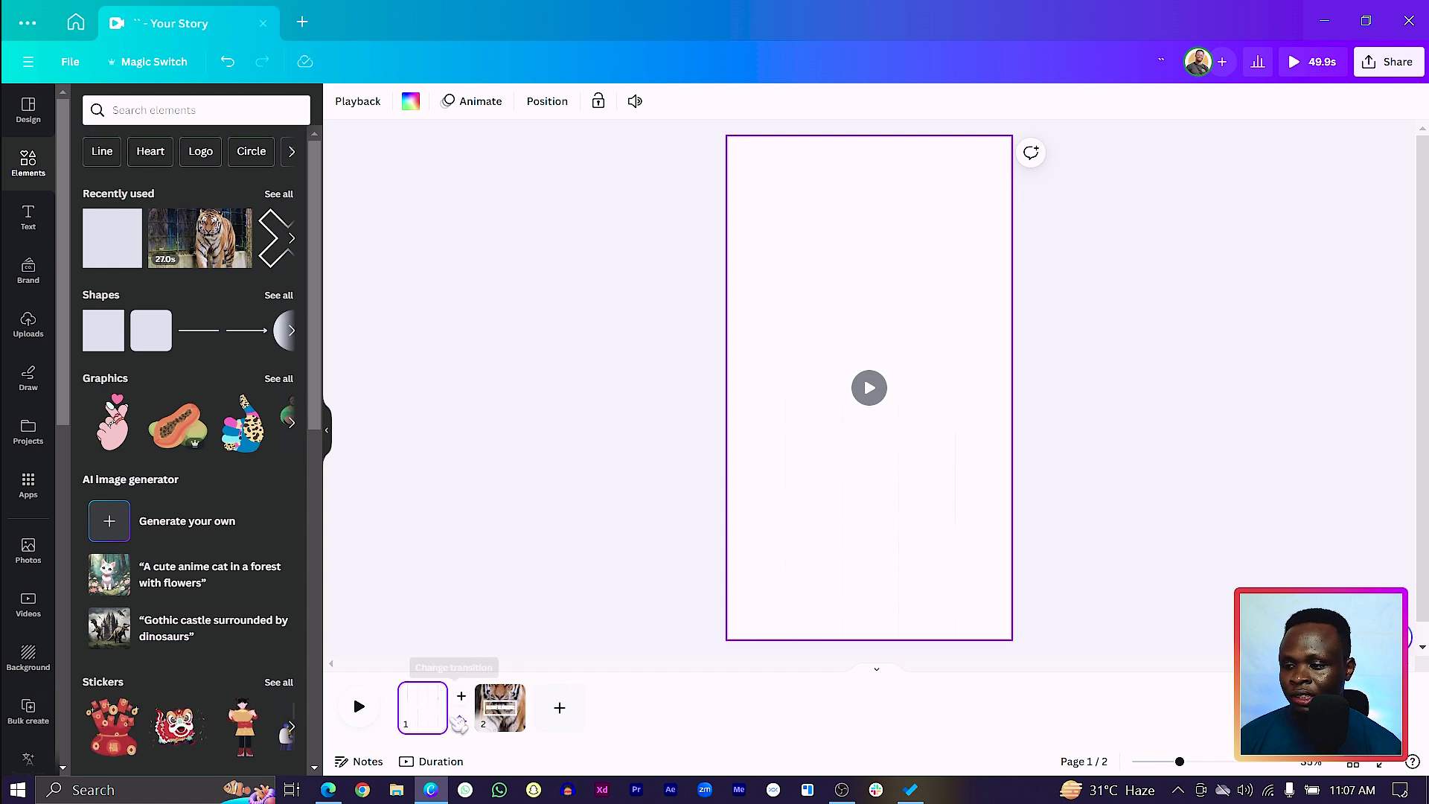
pyautogui.click(495, 593)
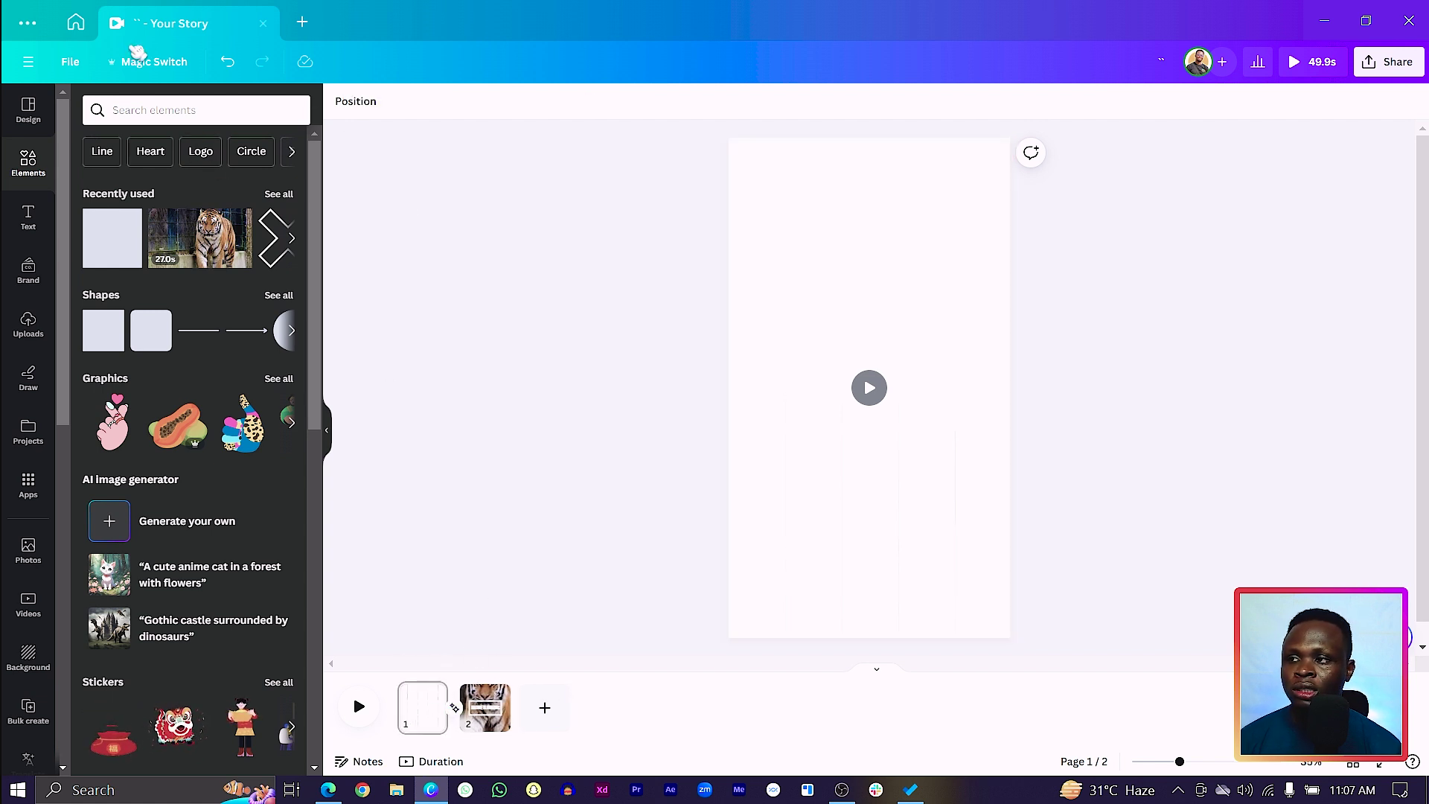
# - Resize this design to the Mobile Video format with Magic Switch, without making a copy
pyautogui.click(145, 67)
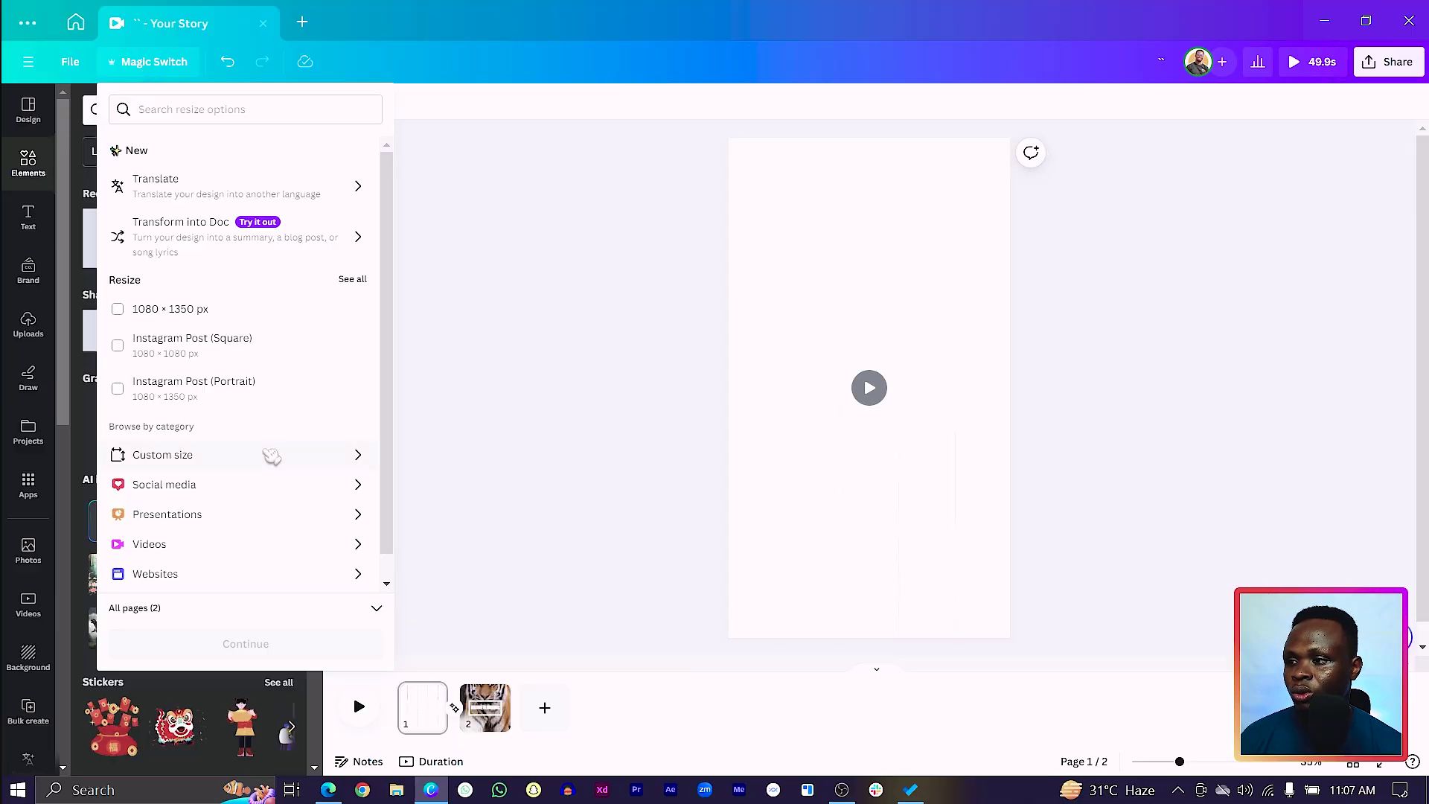
pyautogui.click(346, 488)
pyautogui.click(182, 495)
pyautogui.click(119, 489)
pyautogui.click(171, 235)
pyautogui.click(246, 644)
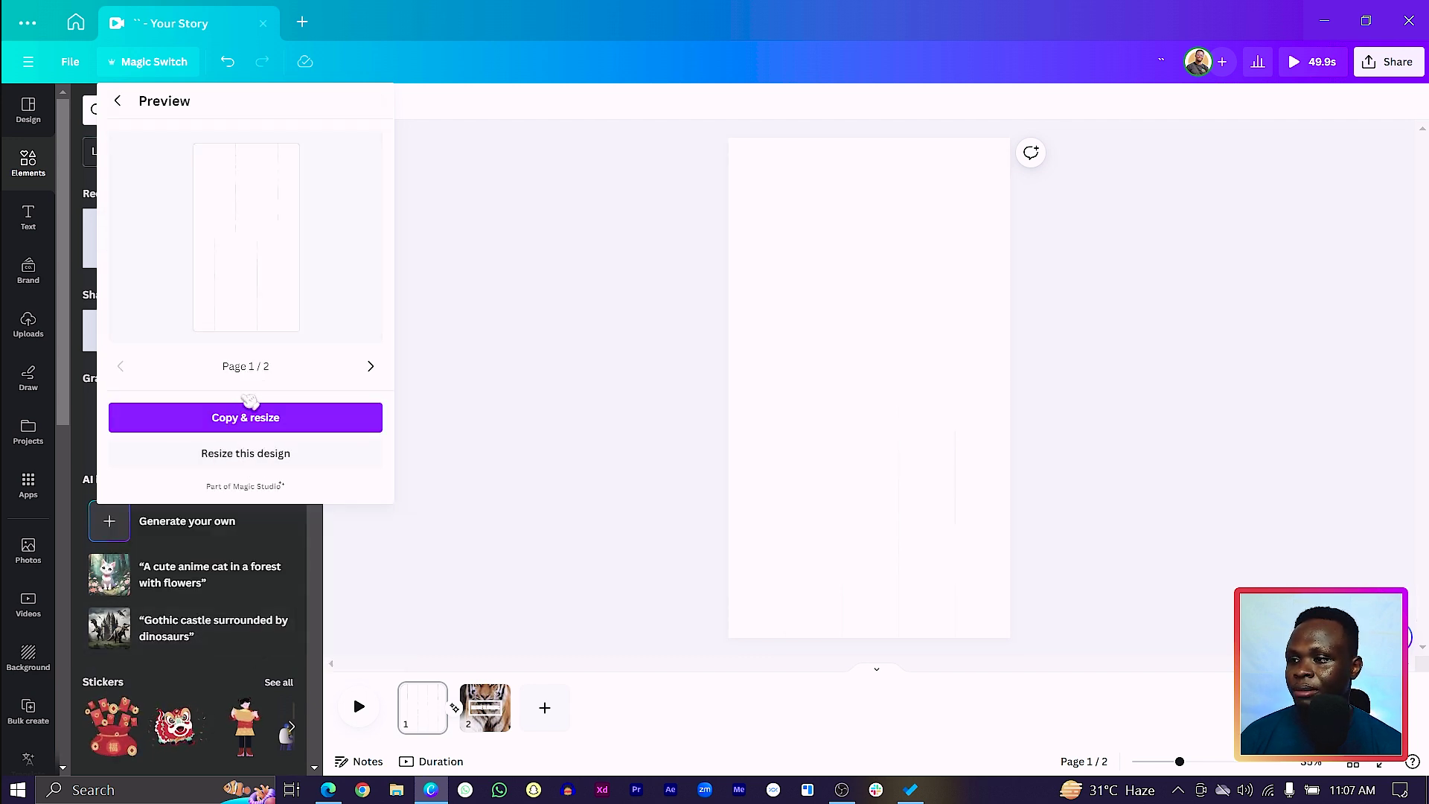
pyautogui.click(265, 460)
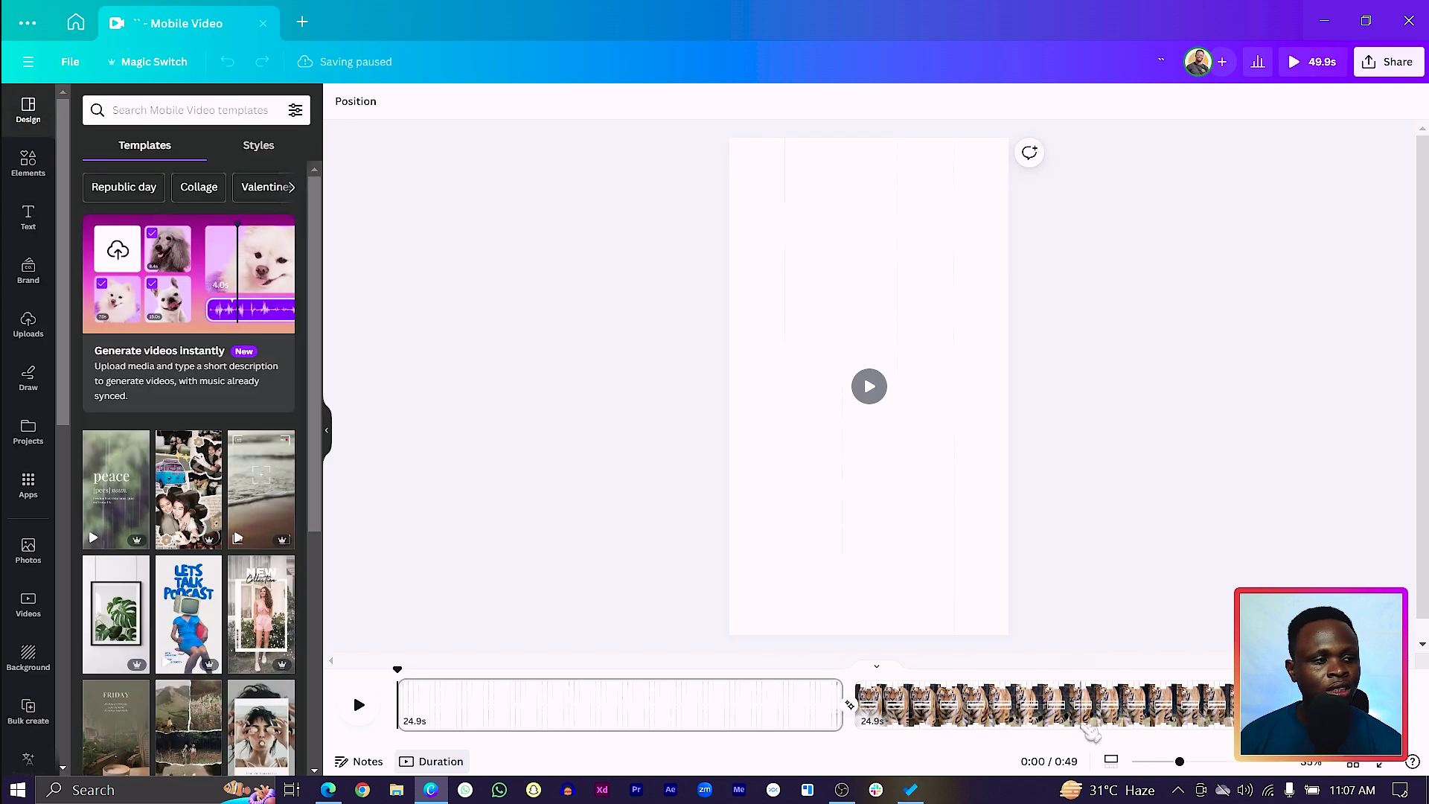
# - Shorten page 1 on the timeline to 1.4 seconds and play the video to check the reveal
pyautogui.moveTo(832, 715)
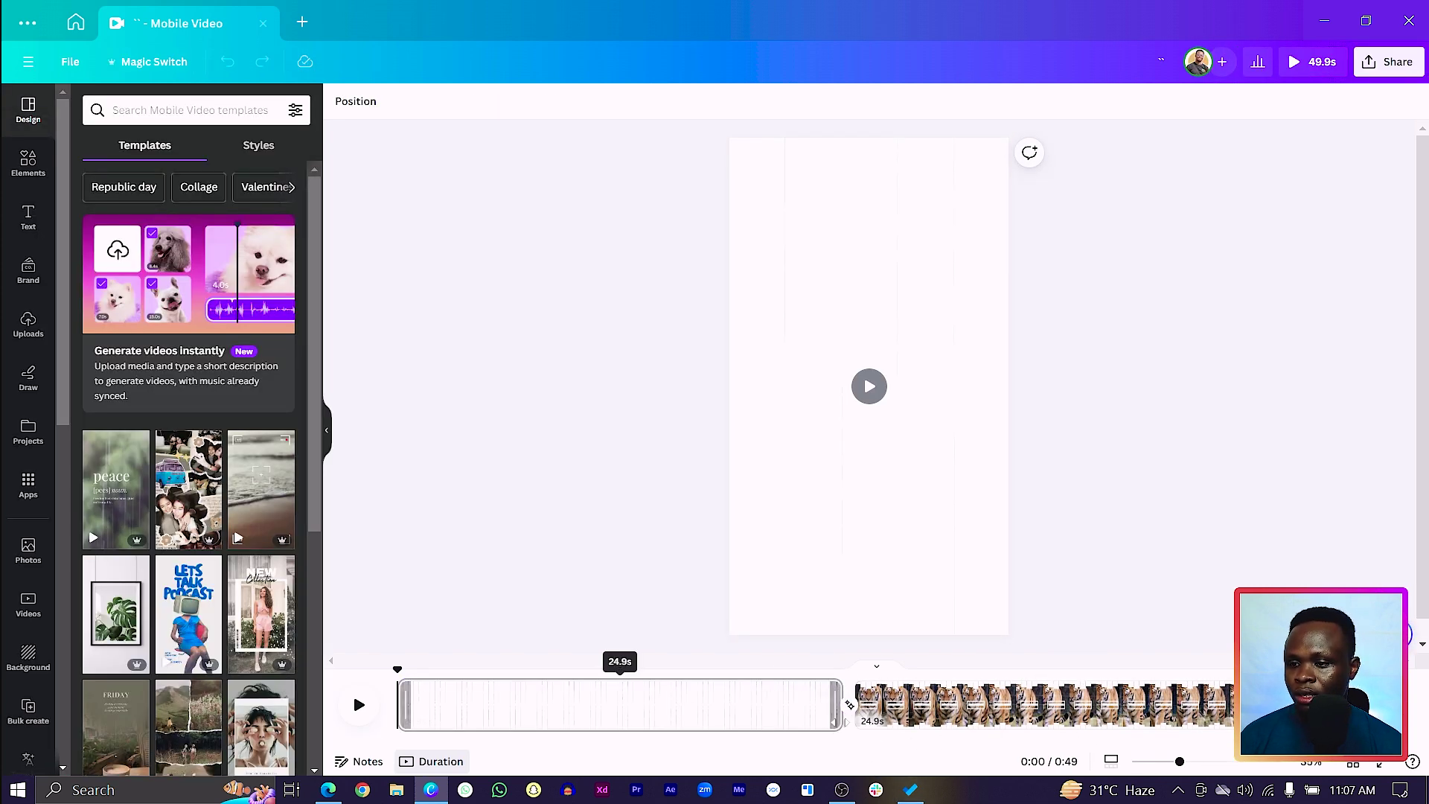
pyautogui.moveTo(850, 704); pyautogui.dragTo(409, 704)
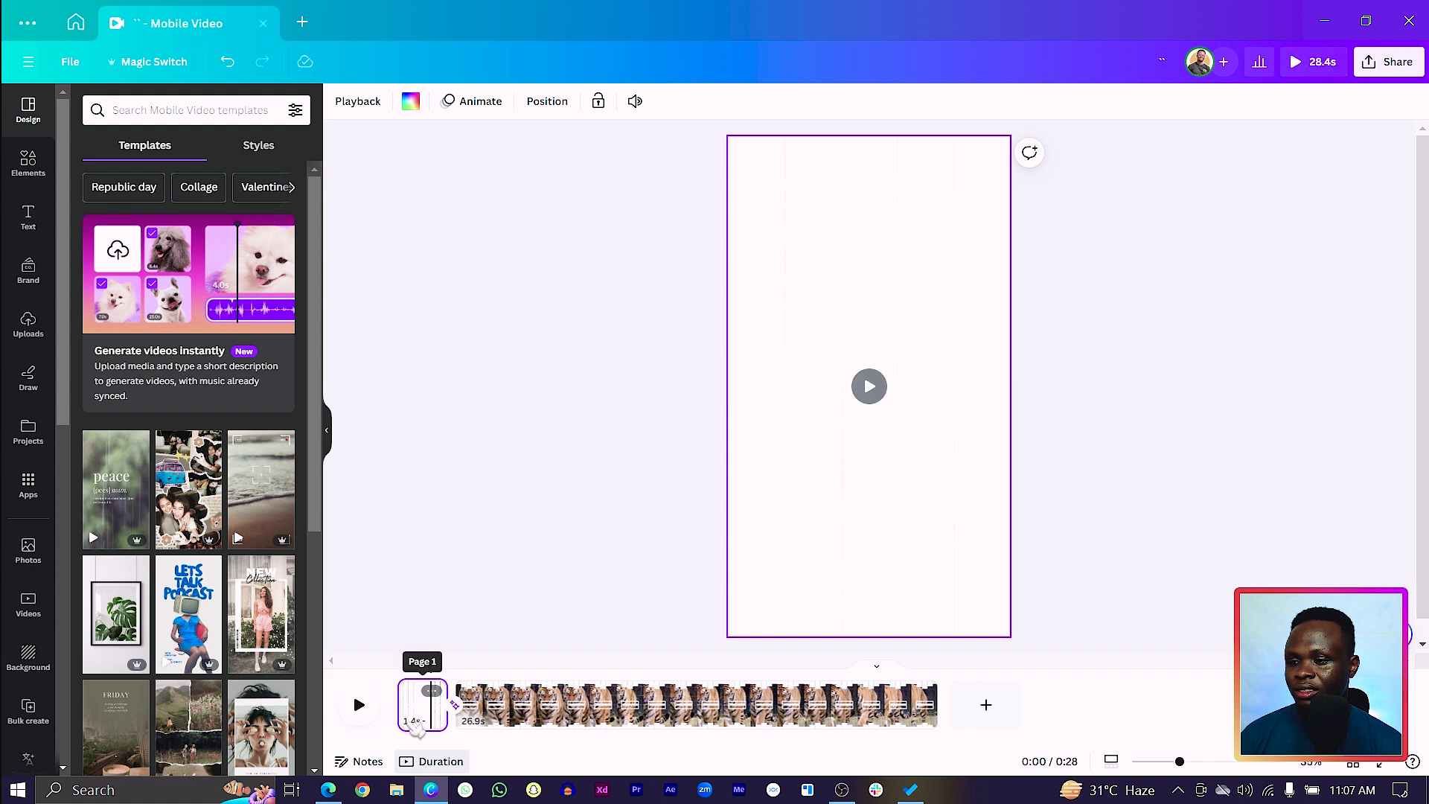
pyautogui.click(359, 704)
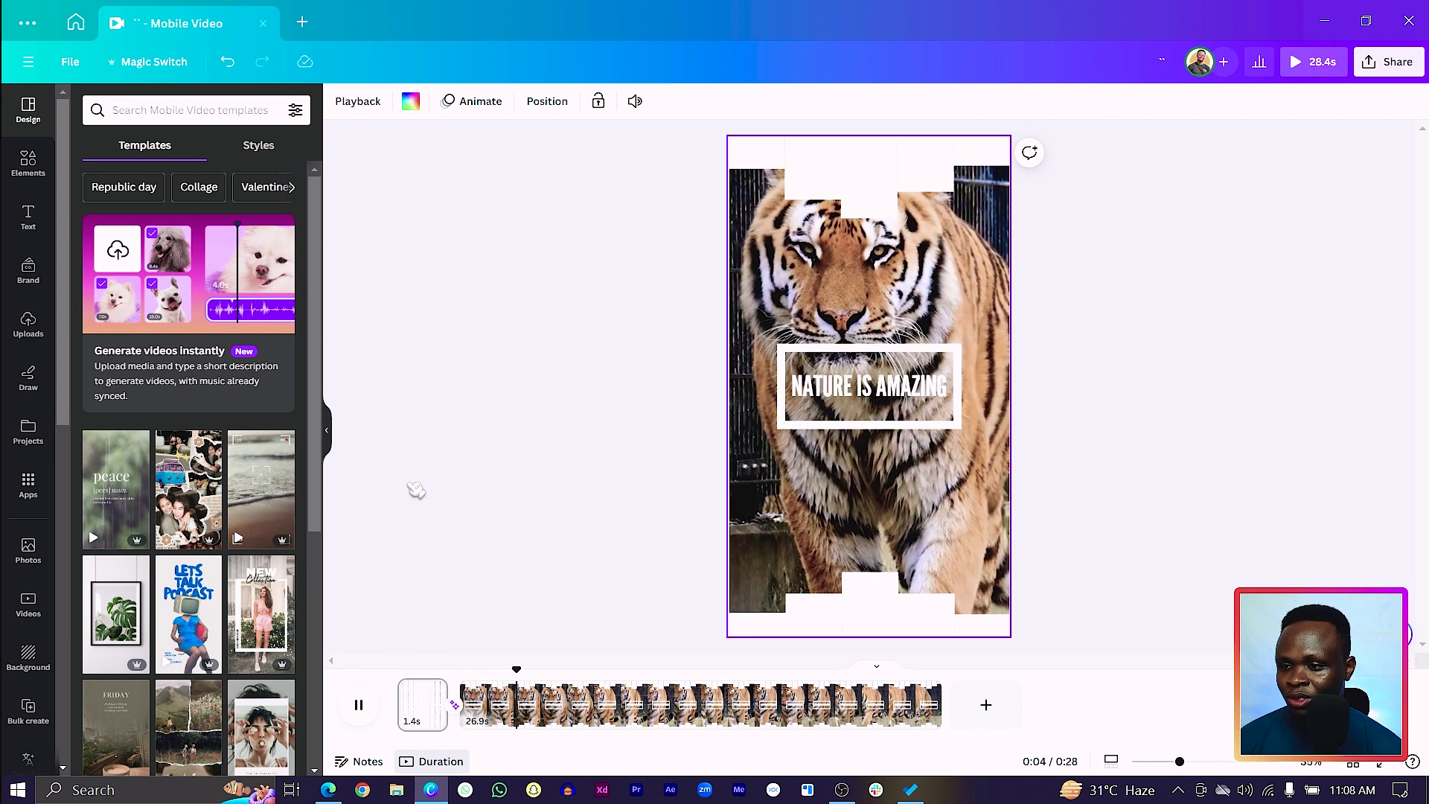
pyautogui.click(480, 550)
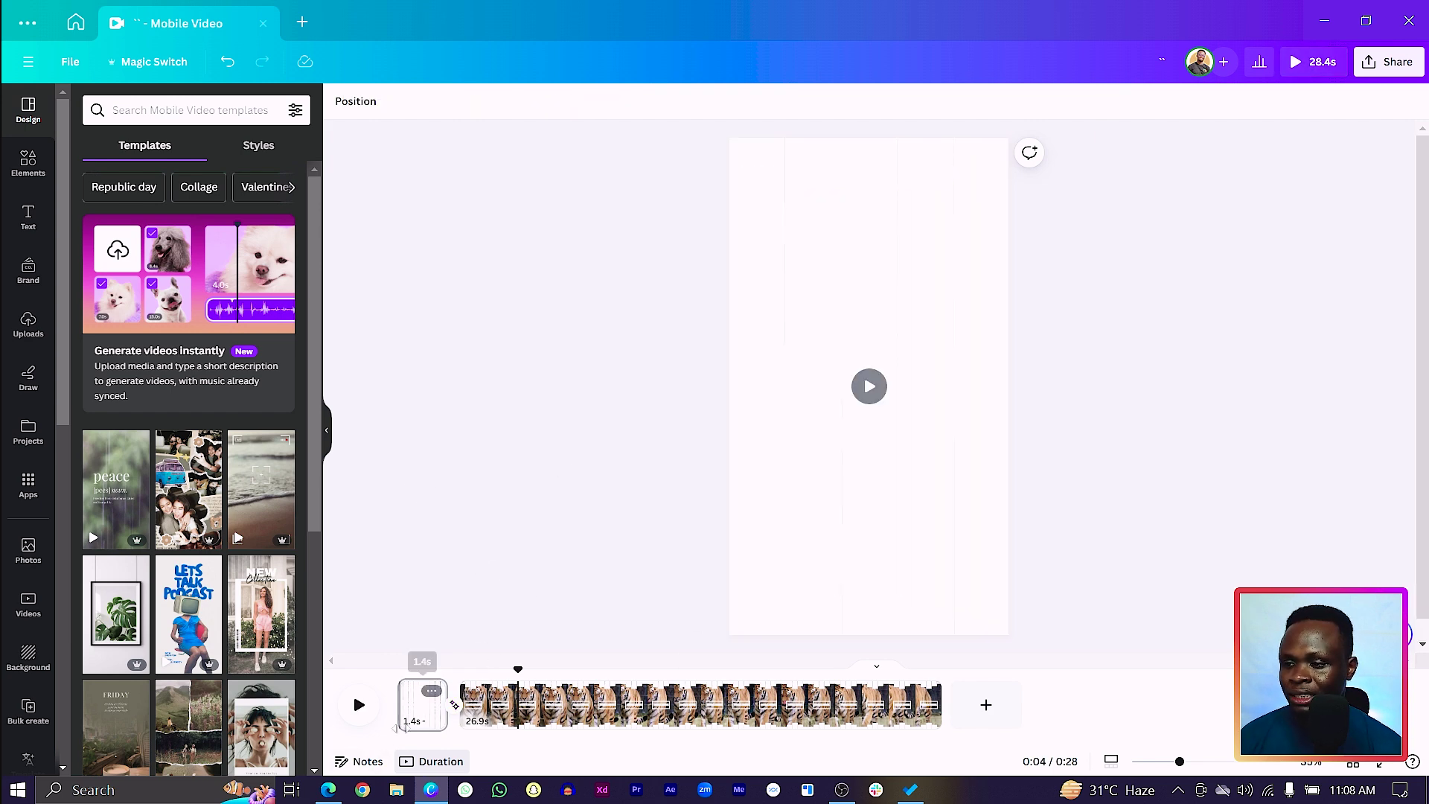
# - Split page 1 and move the second part to the end of the timeline, after the tiger page
pyautogui.click(422, 720)
pyautogui.click(424, 721)
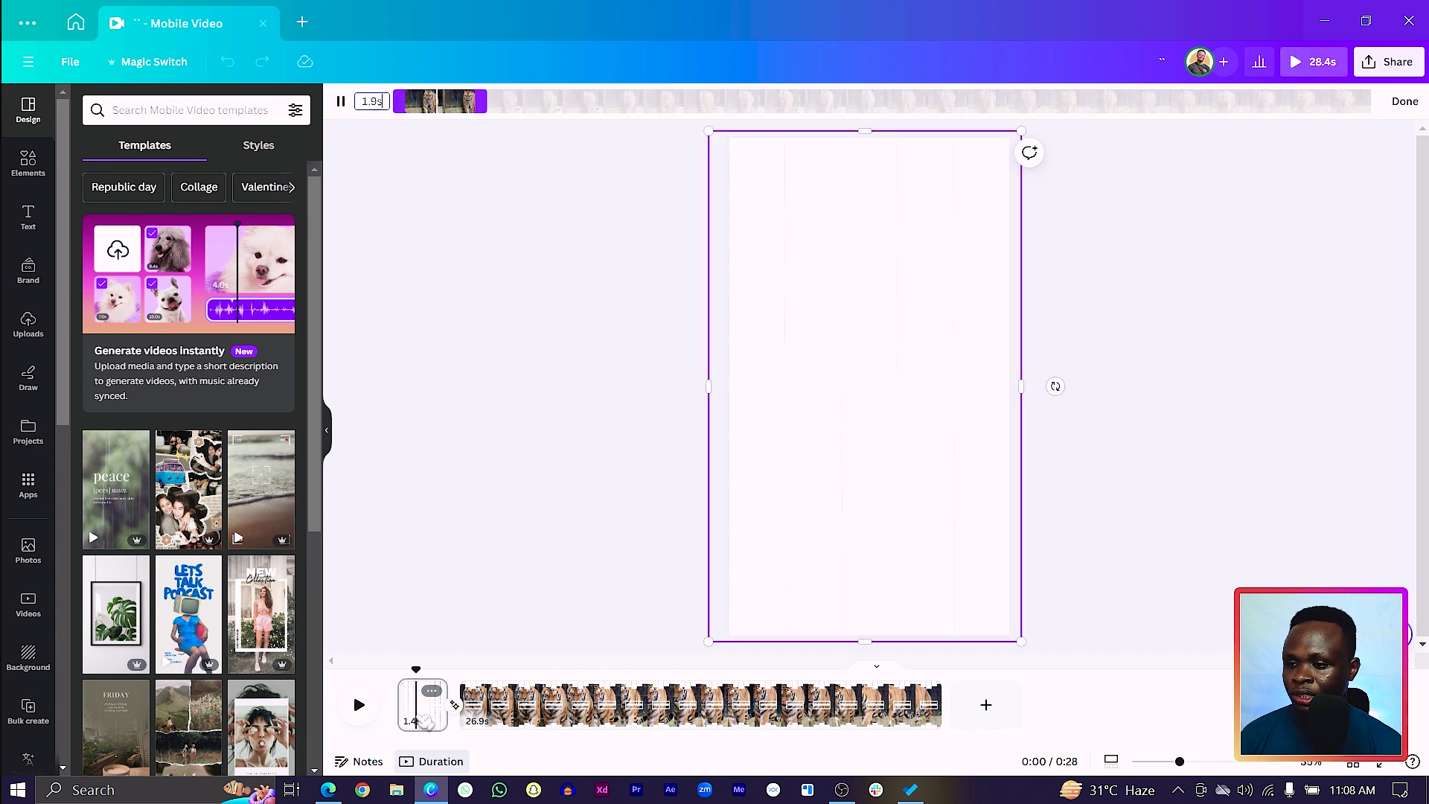
pyautogui.moveTo(444, 720); pyautogui.dragTo(441, 716)
pyautogui.press('s')
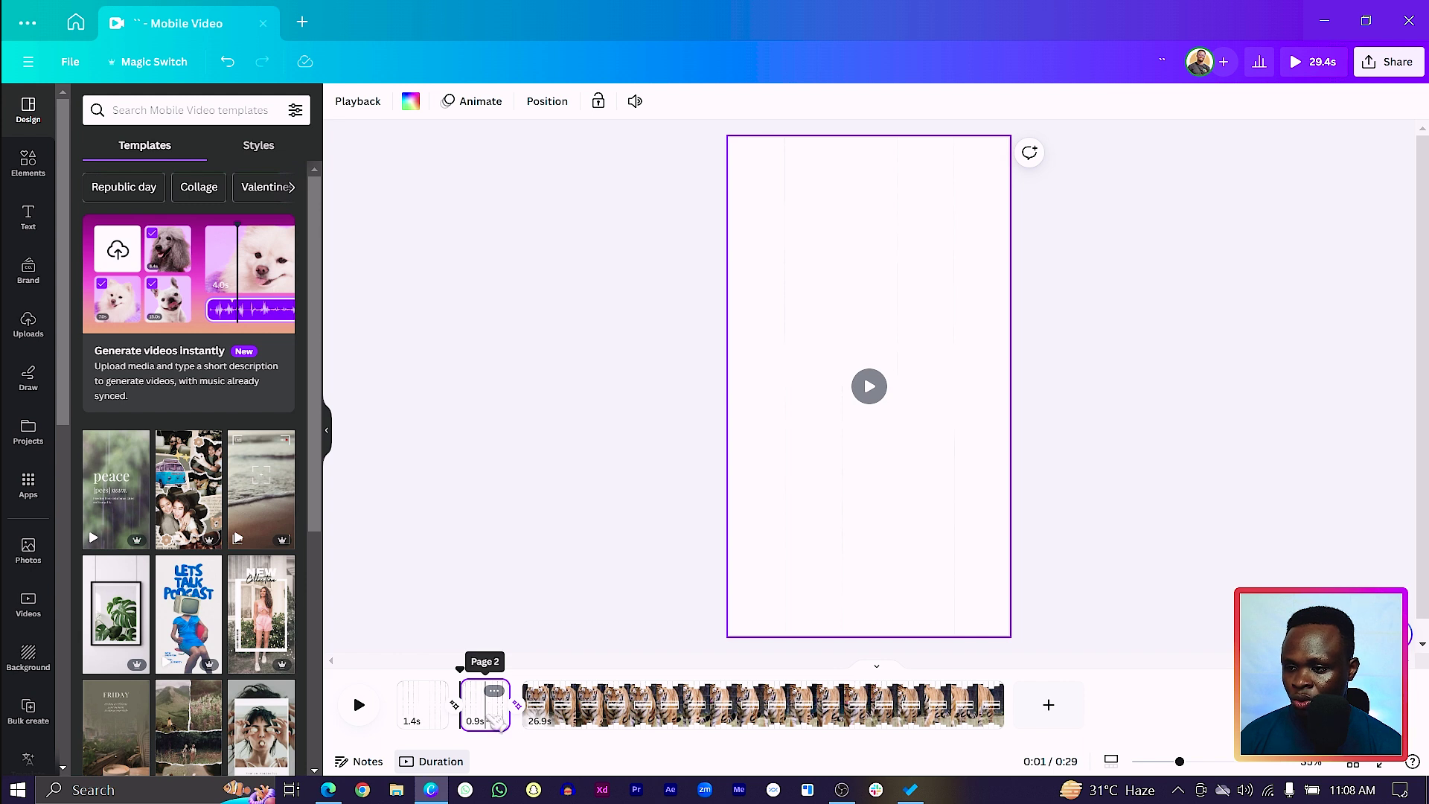
pyautogui.moveTo(494, 716); pyautogui.dragTo(753, 713)
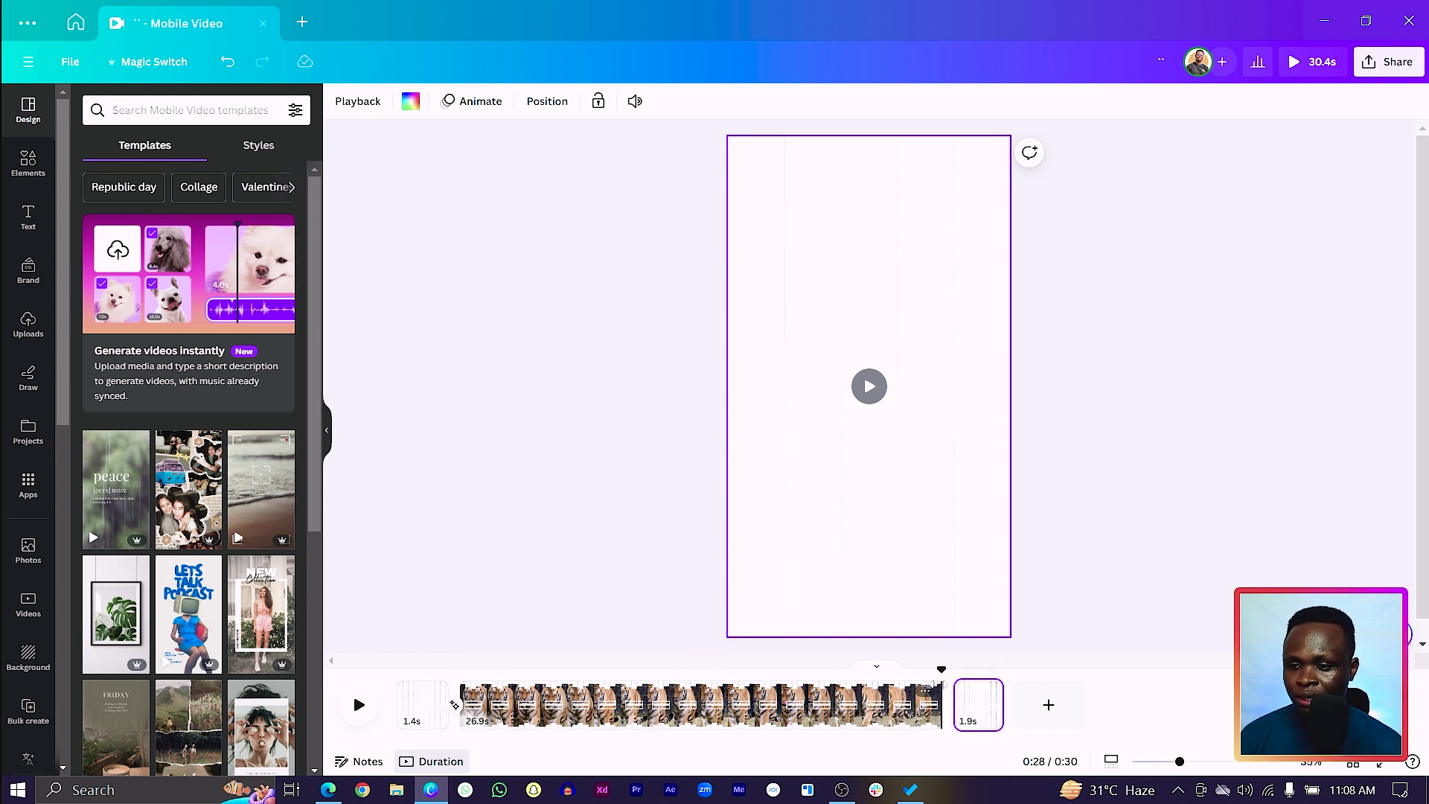
# - Add a Match & Move transition between the tiger page and the closing white page, with the duration at 0.99 seconds
pyautogui.moveTo(941, 669); pyautogui.dragTo(924, 672)
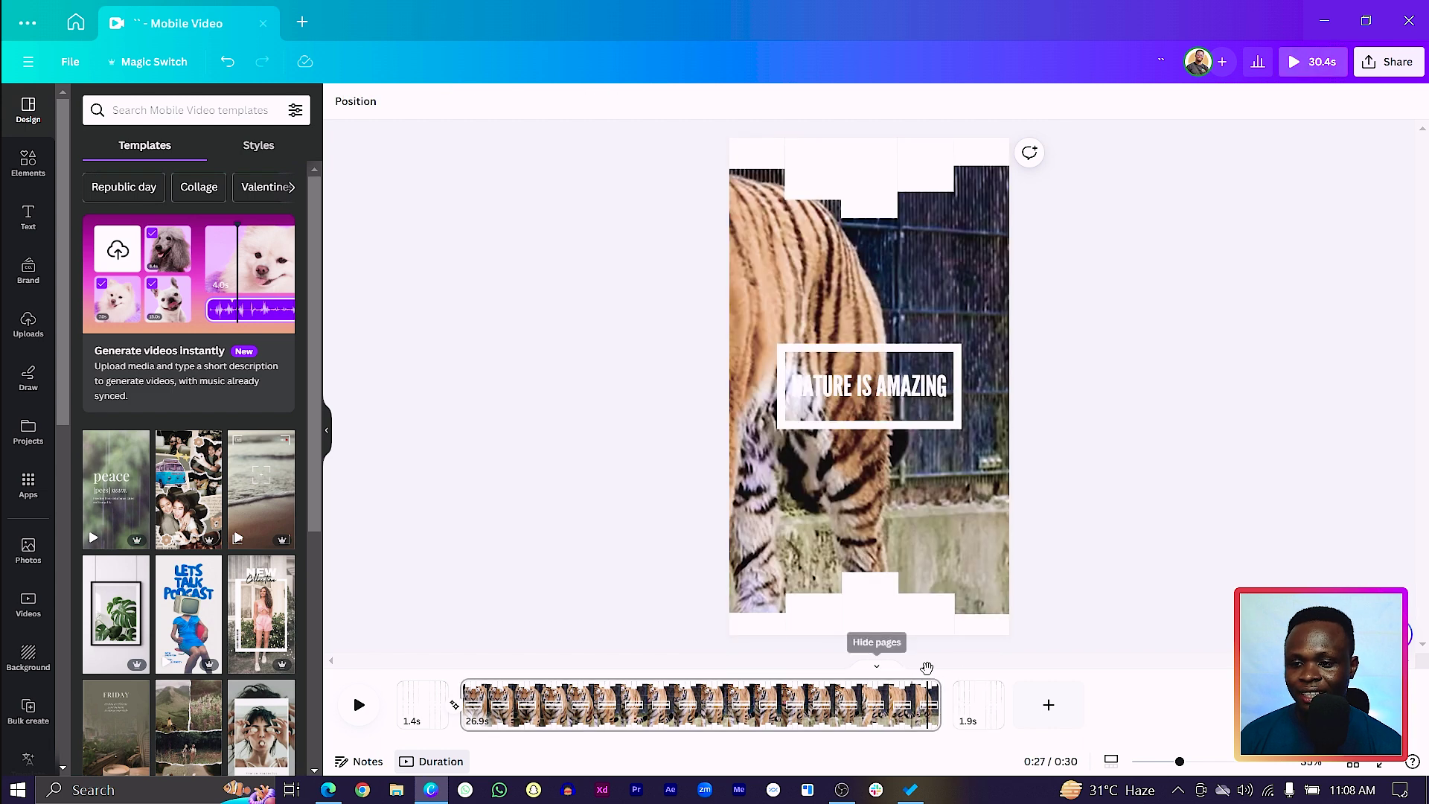
pyautogui.click(950, 716)
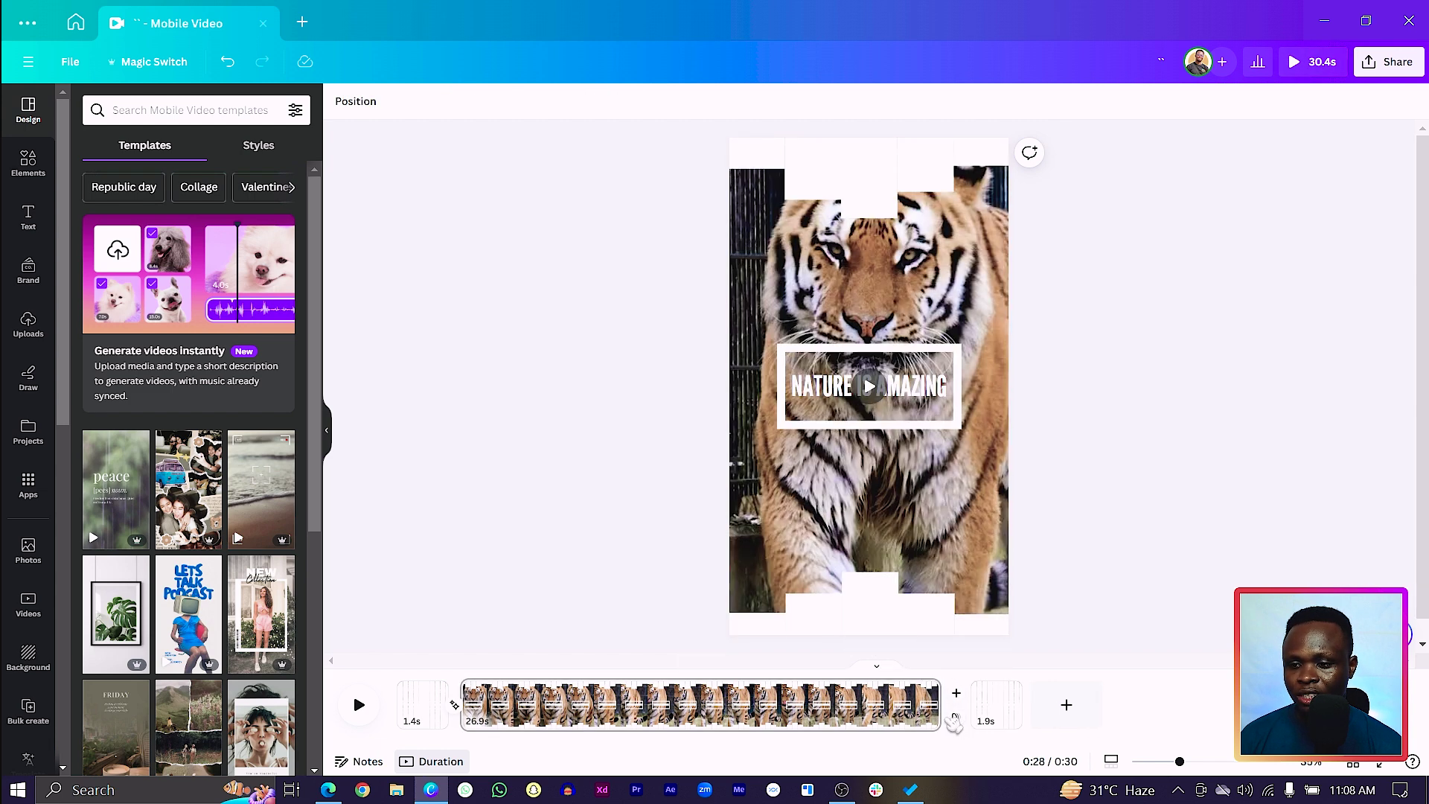
pyautogui.click(958, 715)
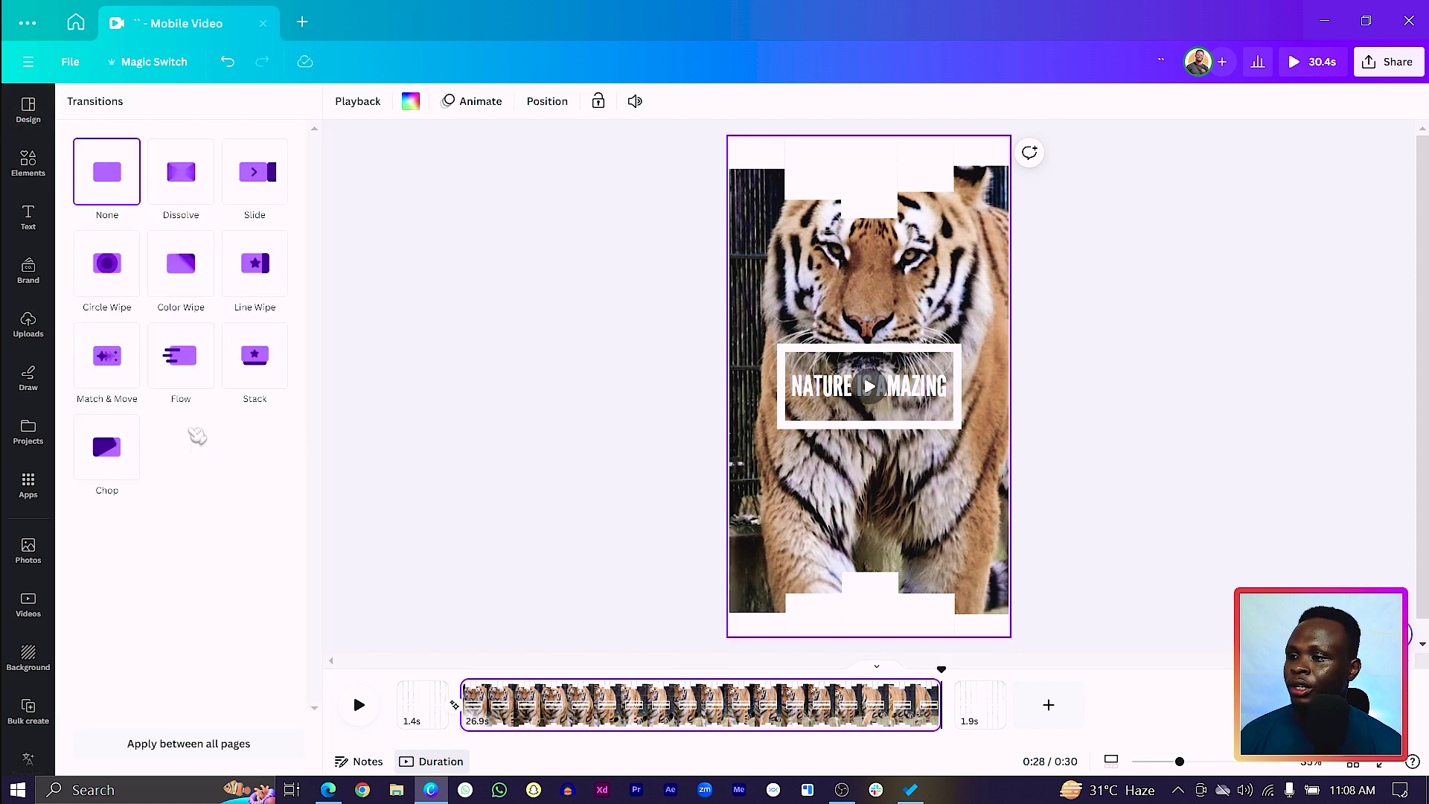
pyautogui.click(111, 356)
pyautogui.moveTo(180, 462); pyautogui.dragTo(310, 470)
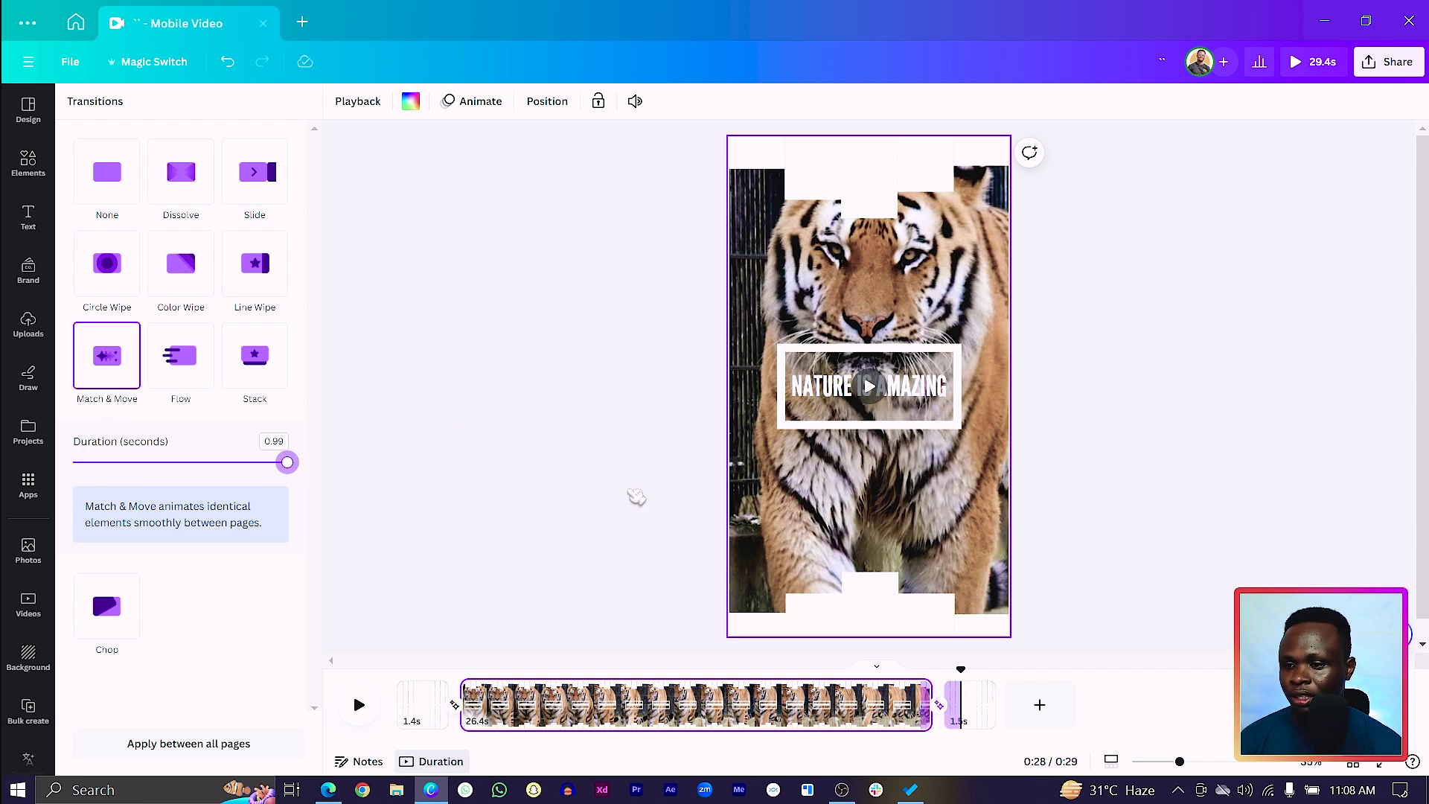
pyautogui.click(600, 522)
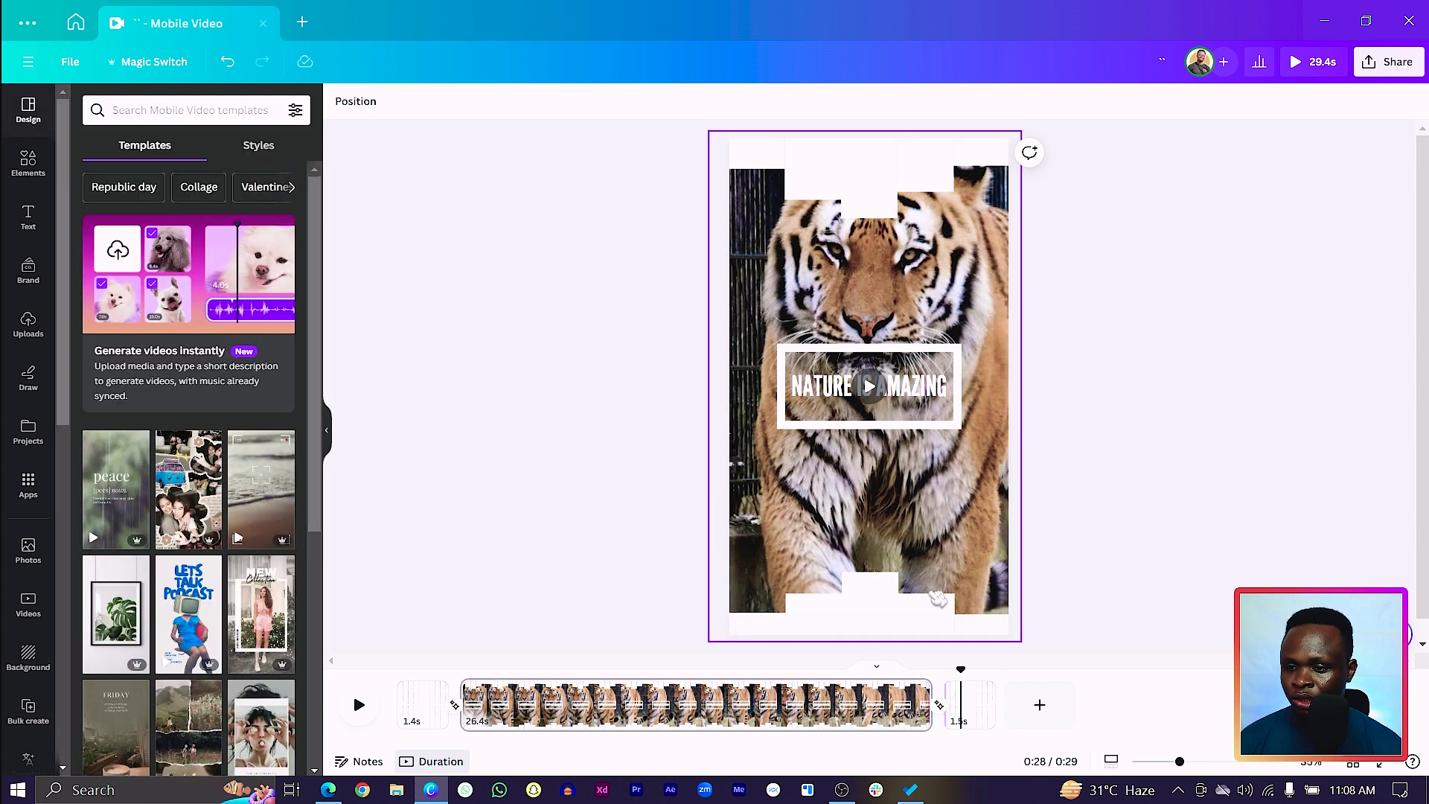
# - Split the closing white page in two and delete the tiger video from the layers of the new last page
pyautogui.click(977, 714)
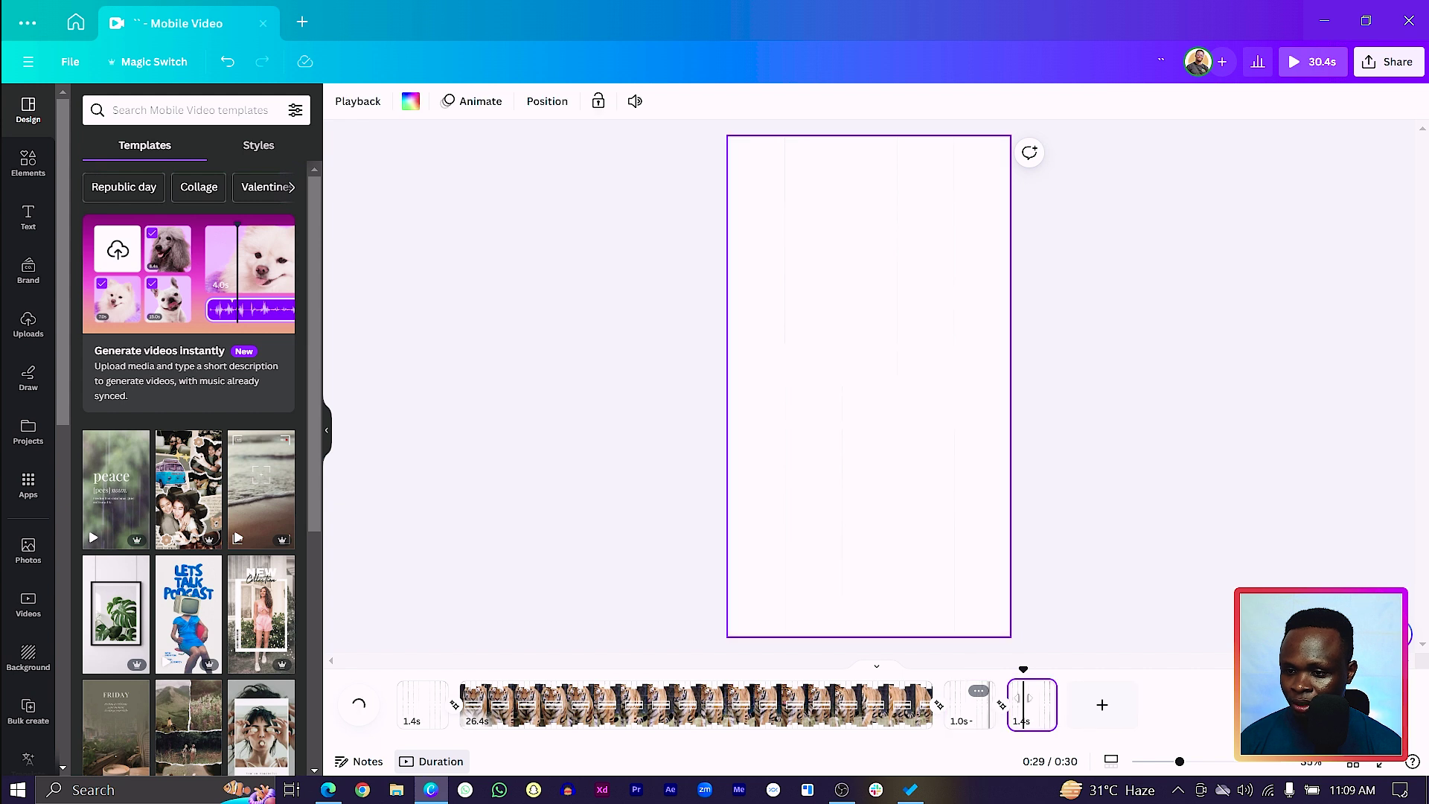
pyautogui.rightClick(995, 503)
pyautogui.moveTo(1023, 517)
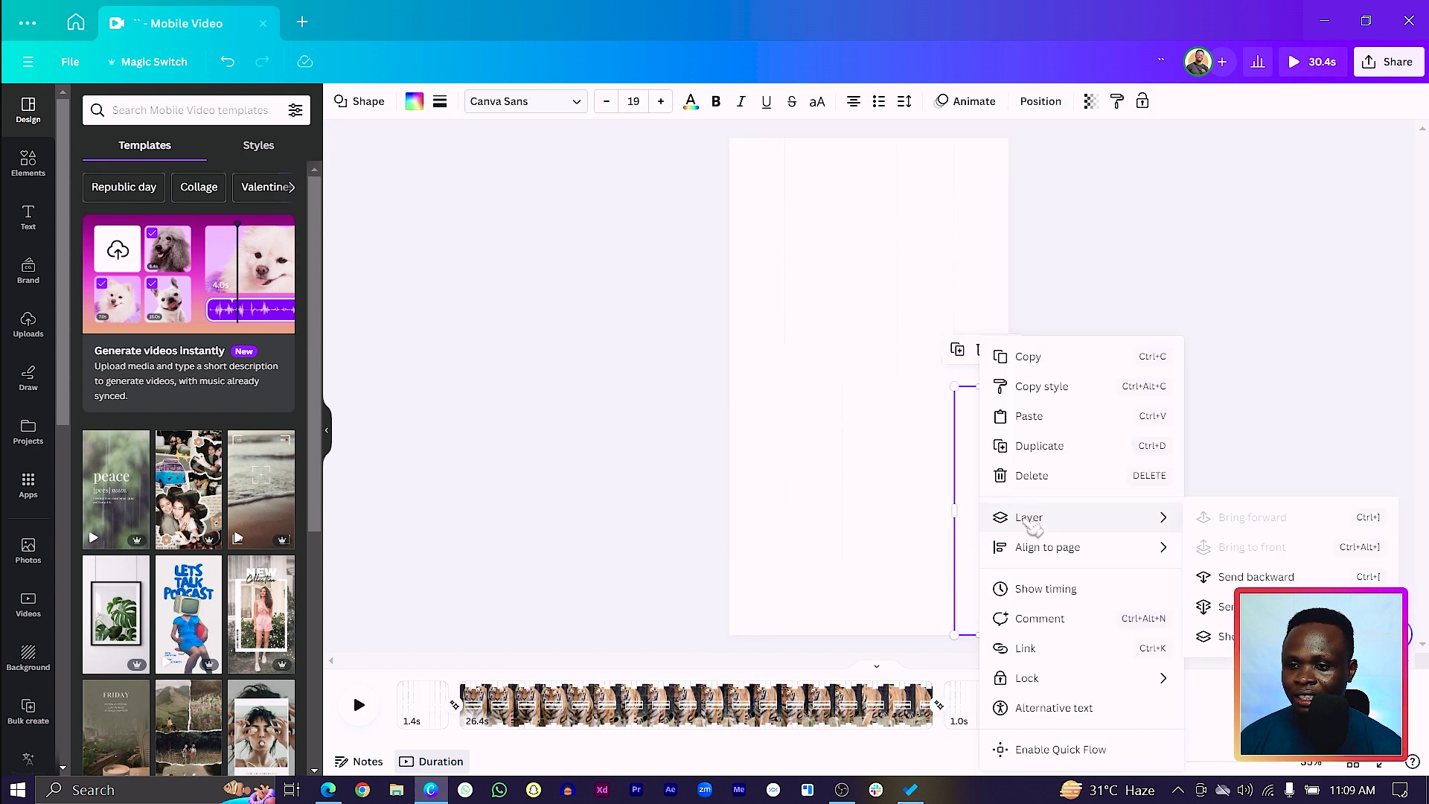
pyautogui.click(1224, 637)
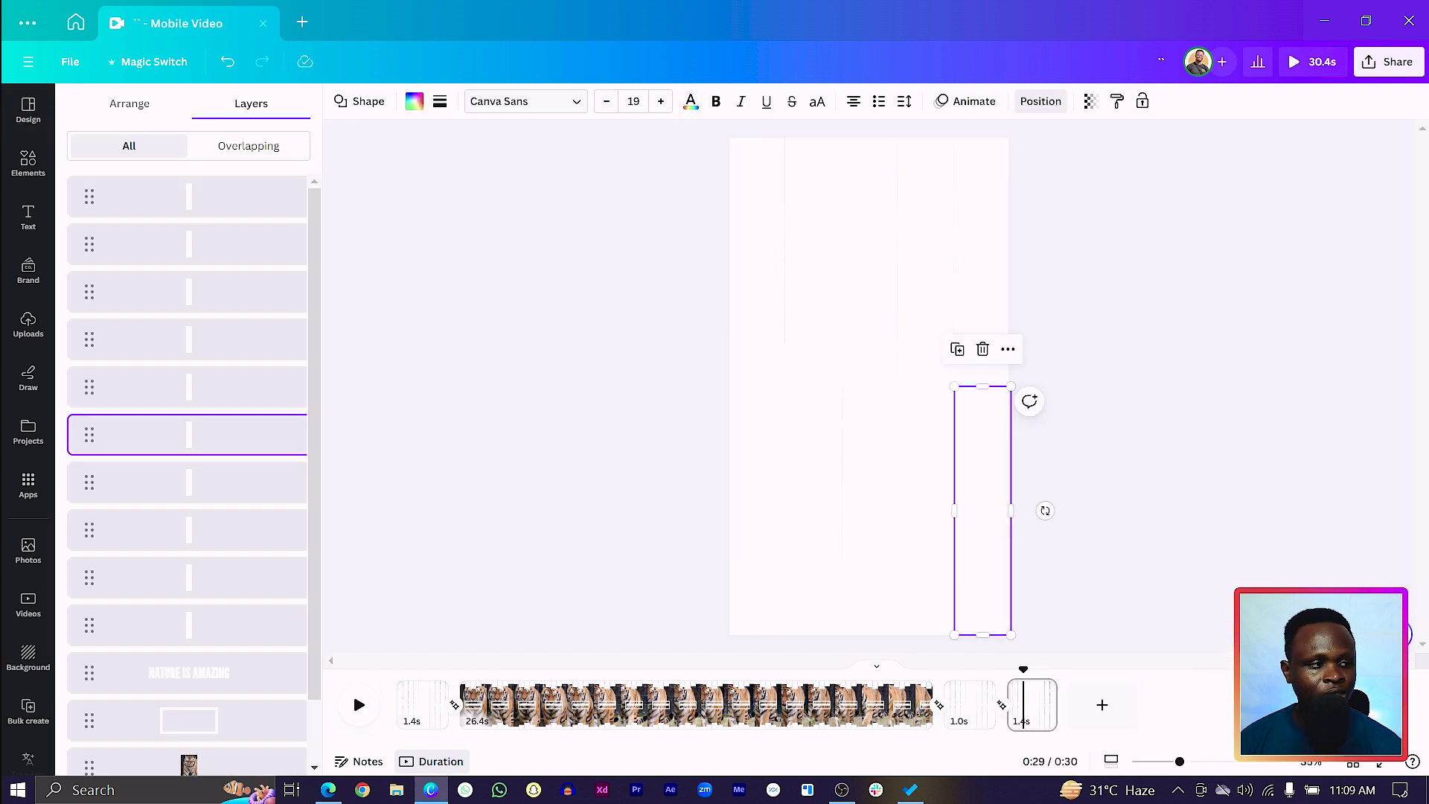
pyautogui.scroll(-1, 220, 704)
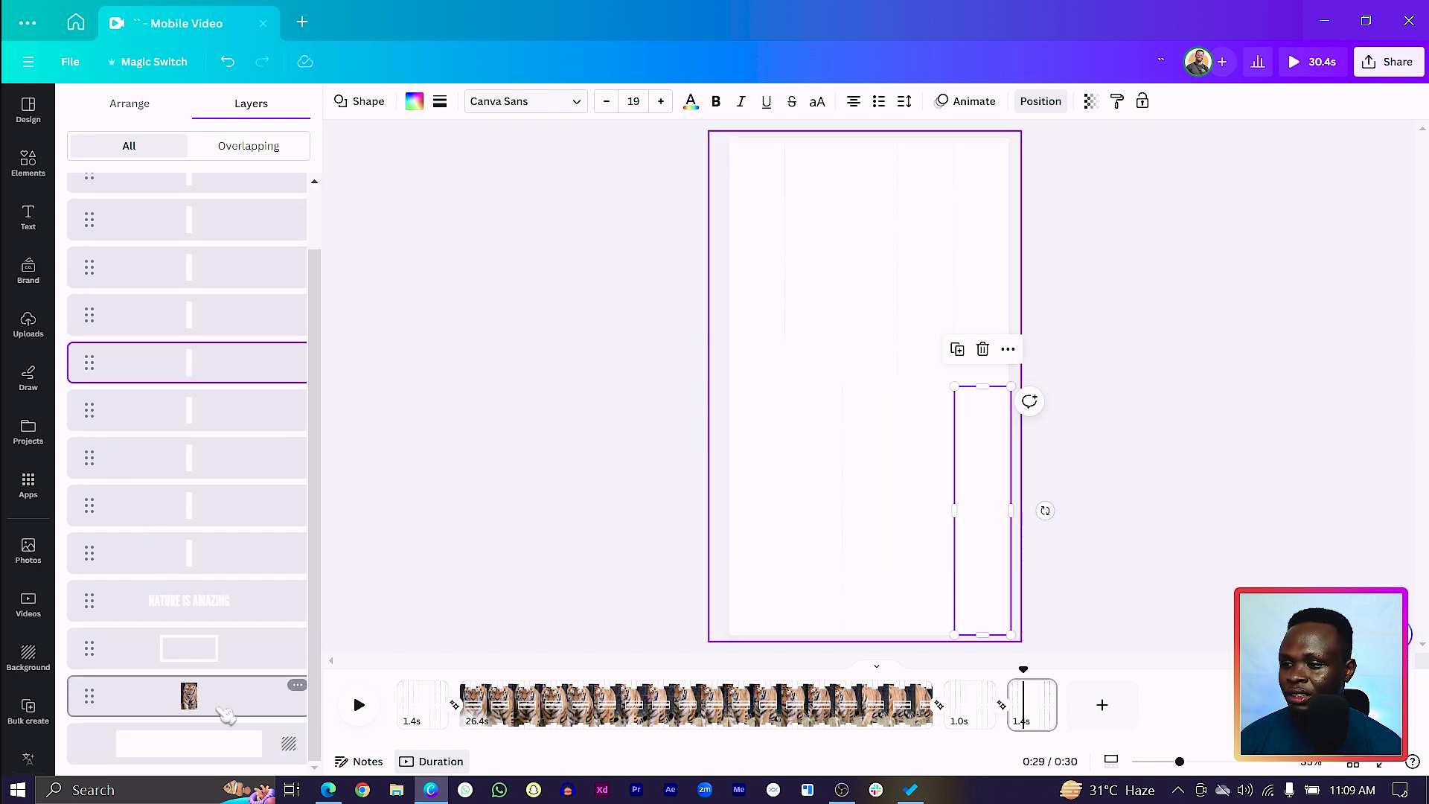
pyautogui.click(221, 707)
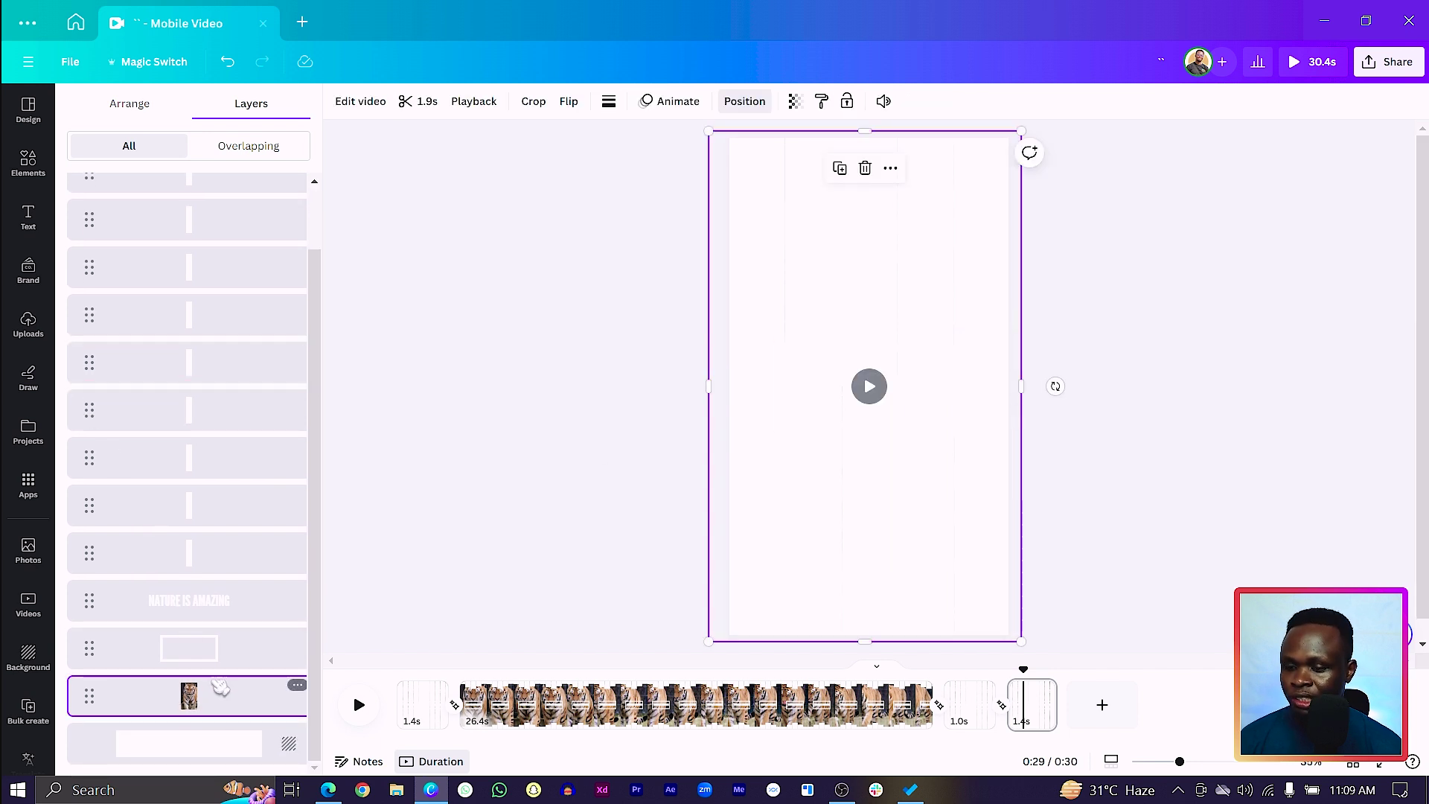
pyautogui.press('Delete')
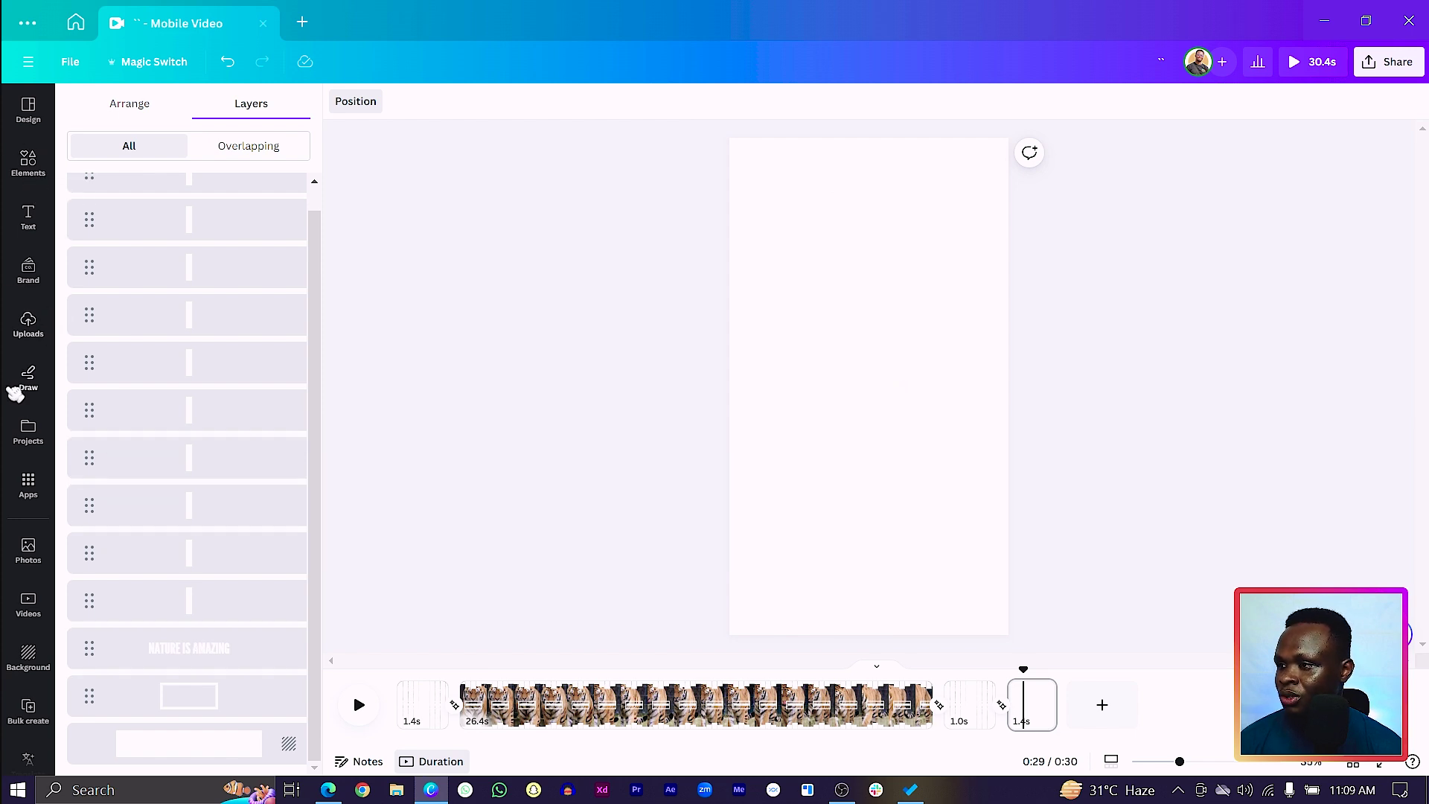
# - Search the elements for BIRDS and show all the video results
pyautogui.click(26, 182)
pyautogui.click(189, 110)
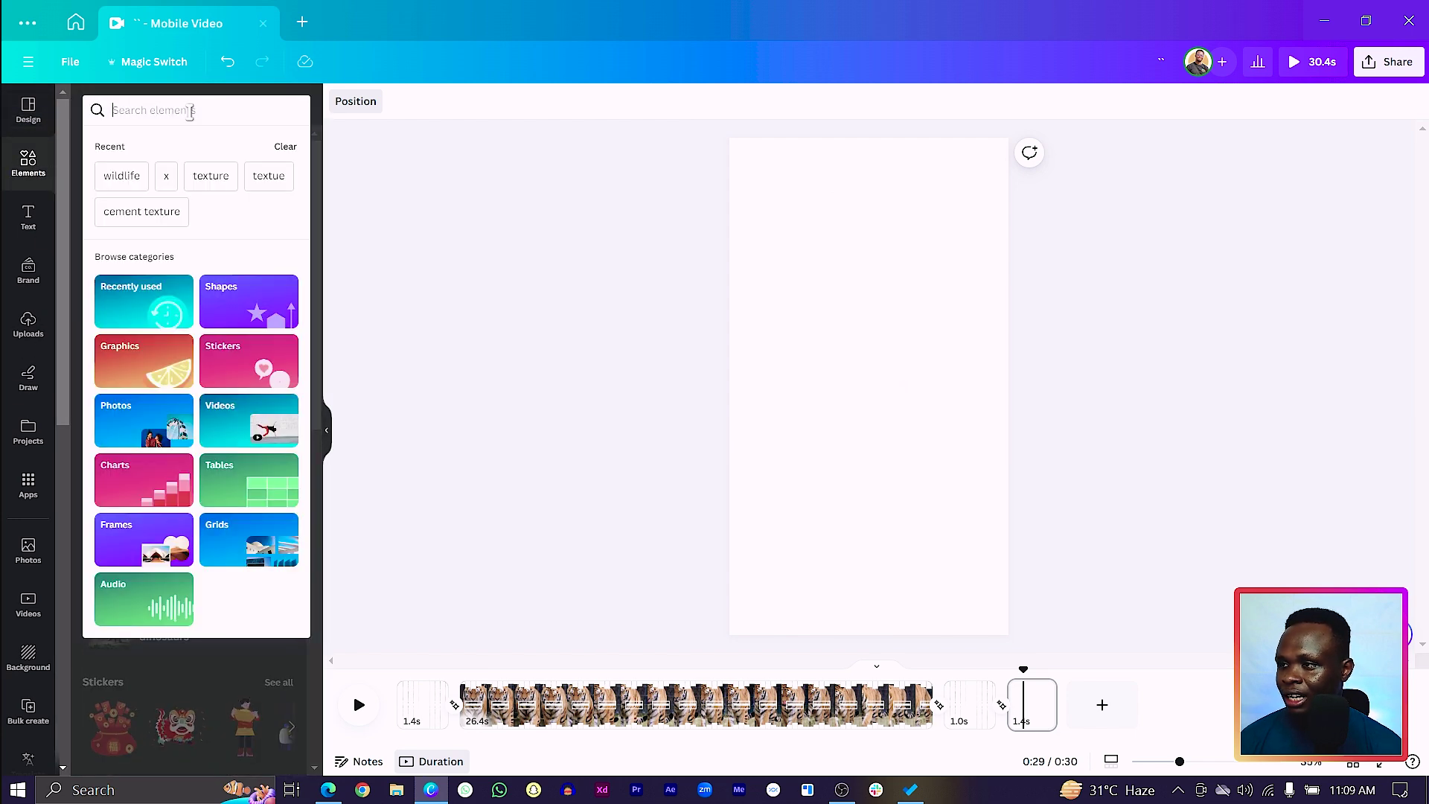
pyautogui.write('BIRDS')
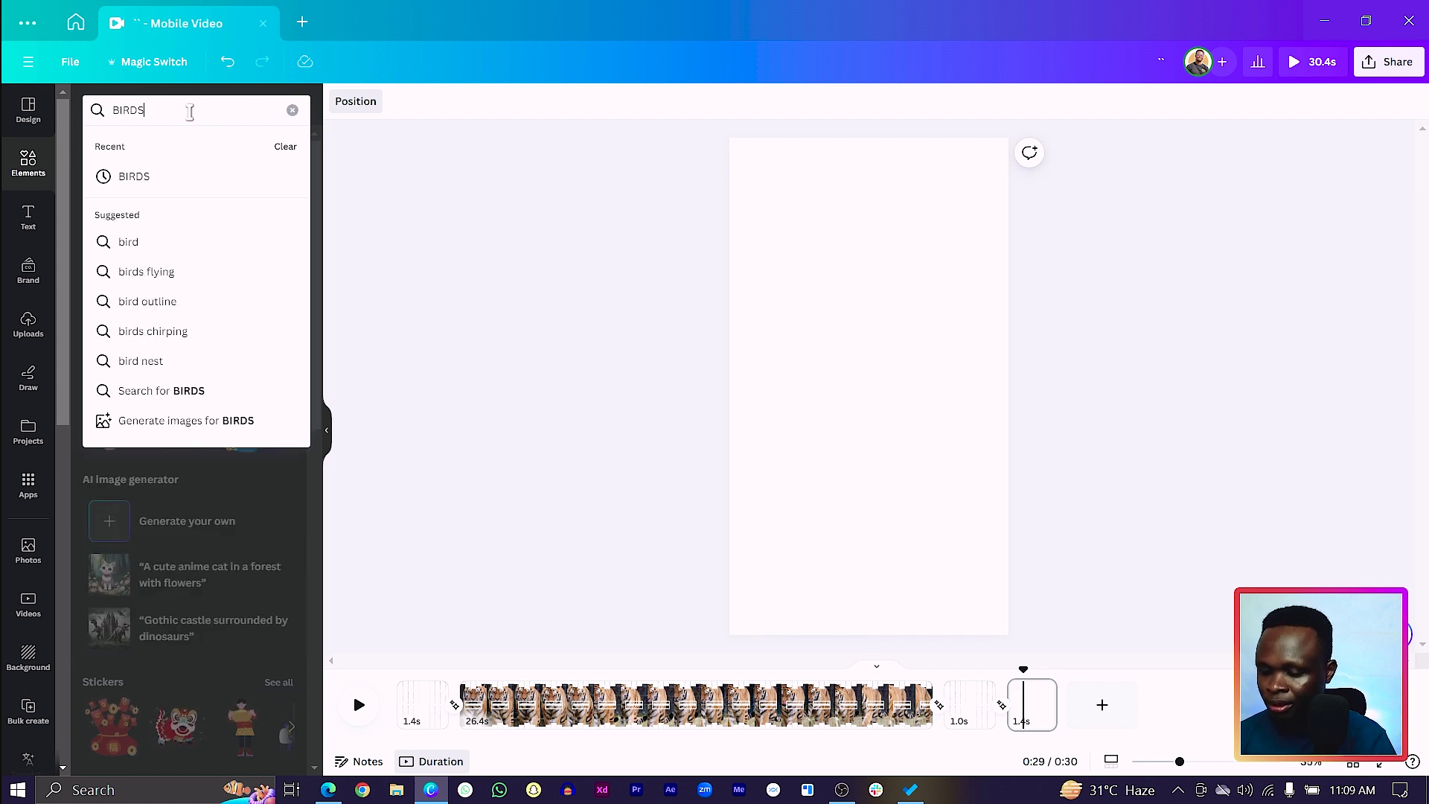
pyautogui.press('Return')
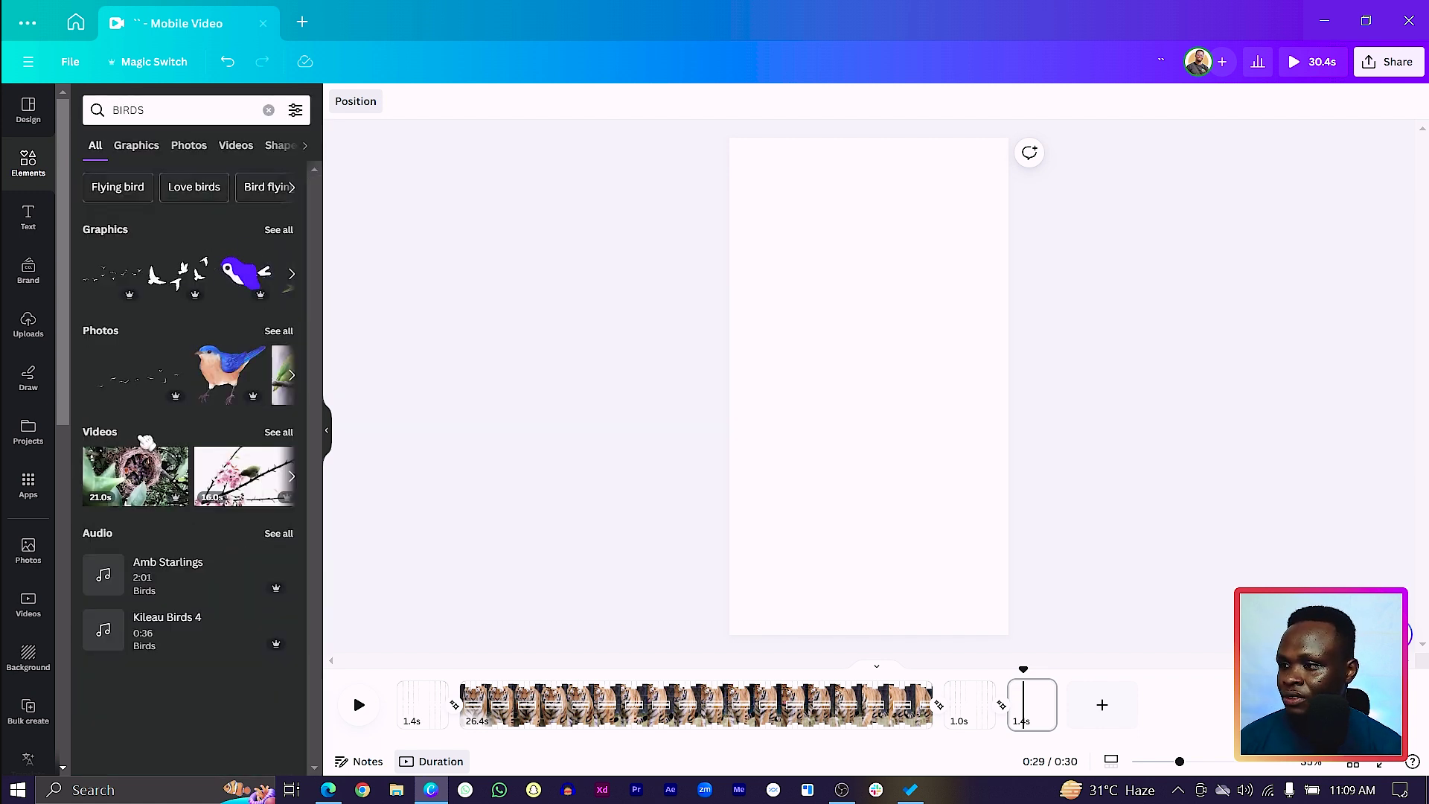
pyautogui.click(279, 434)
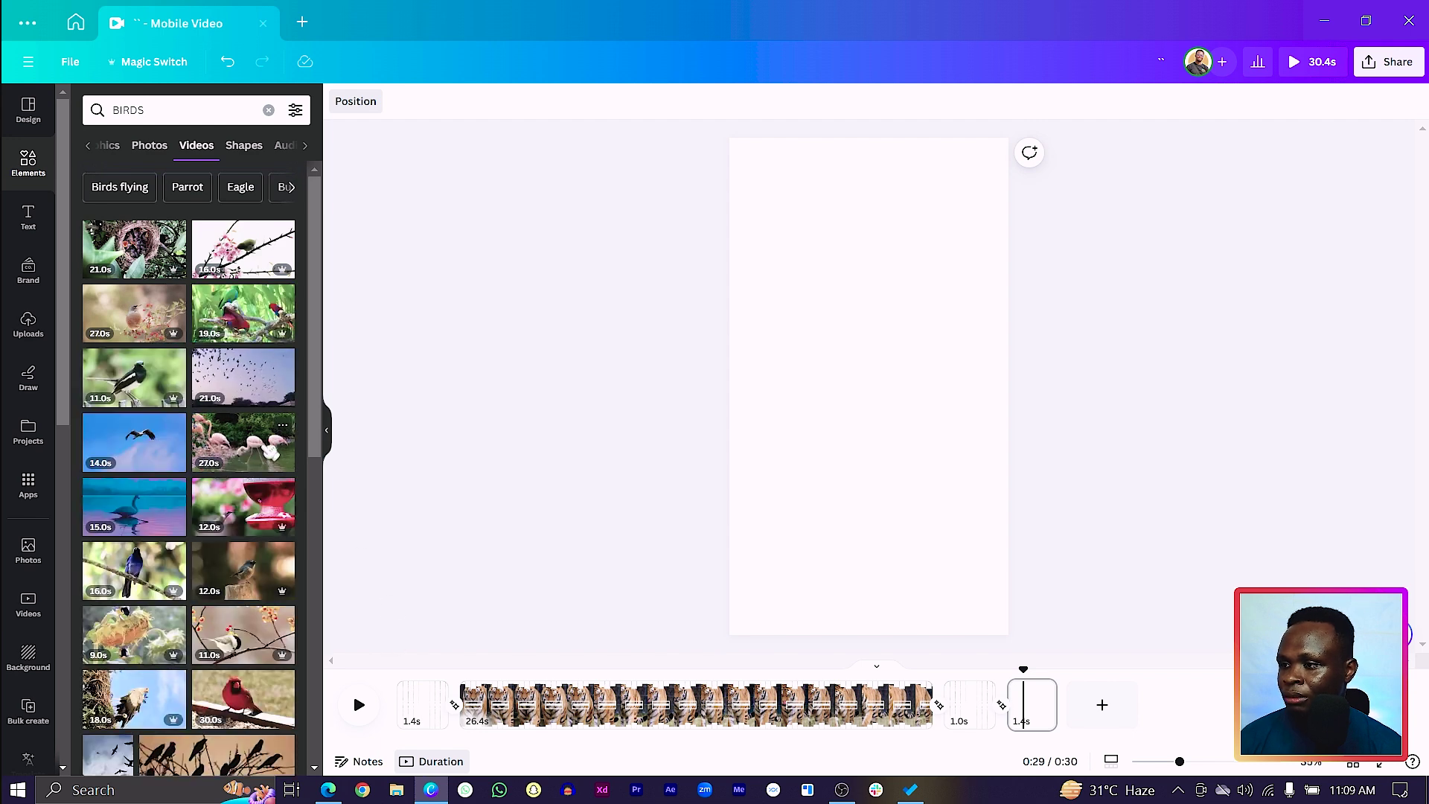
# - Add the 27-second flamingo video to the last page, enlarge it to cover the page and shift it sideways to frame a flamingo
pyautogui.click(244, 442)
pyautogui.moveTo(767, 455); pyautogui.dragTo(422, 718)
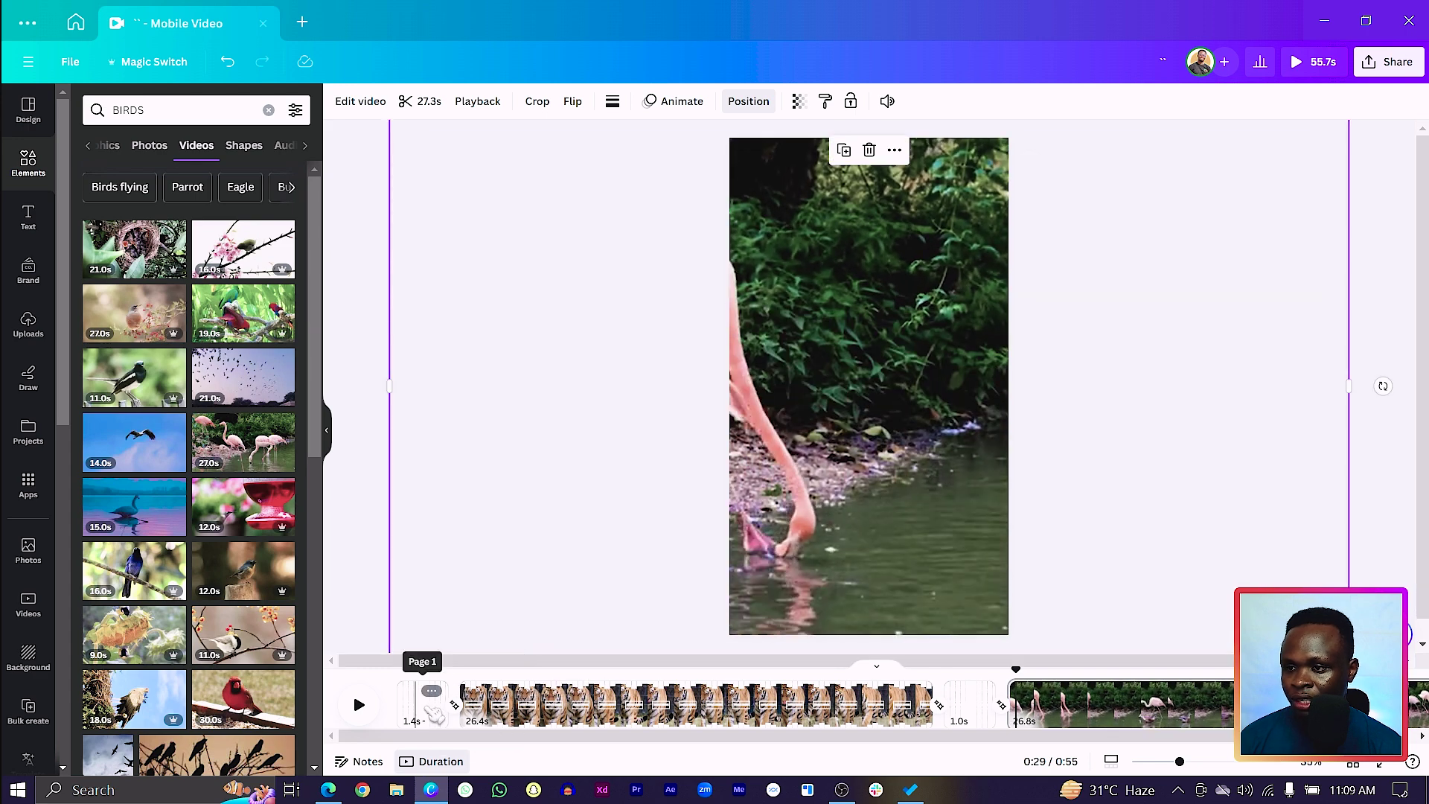
pyautogui.moveTo(781, 485); pyautogui.dragTo(921, 486)
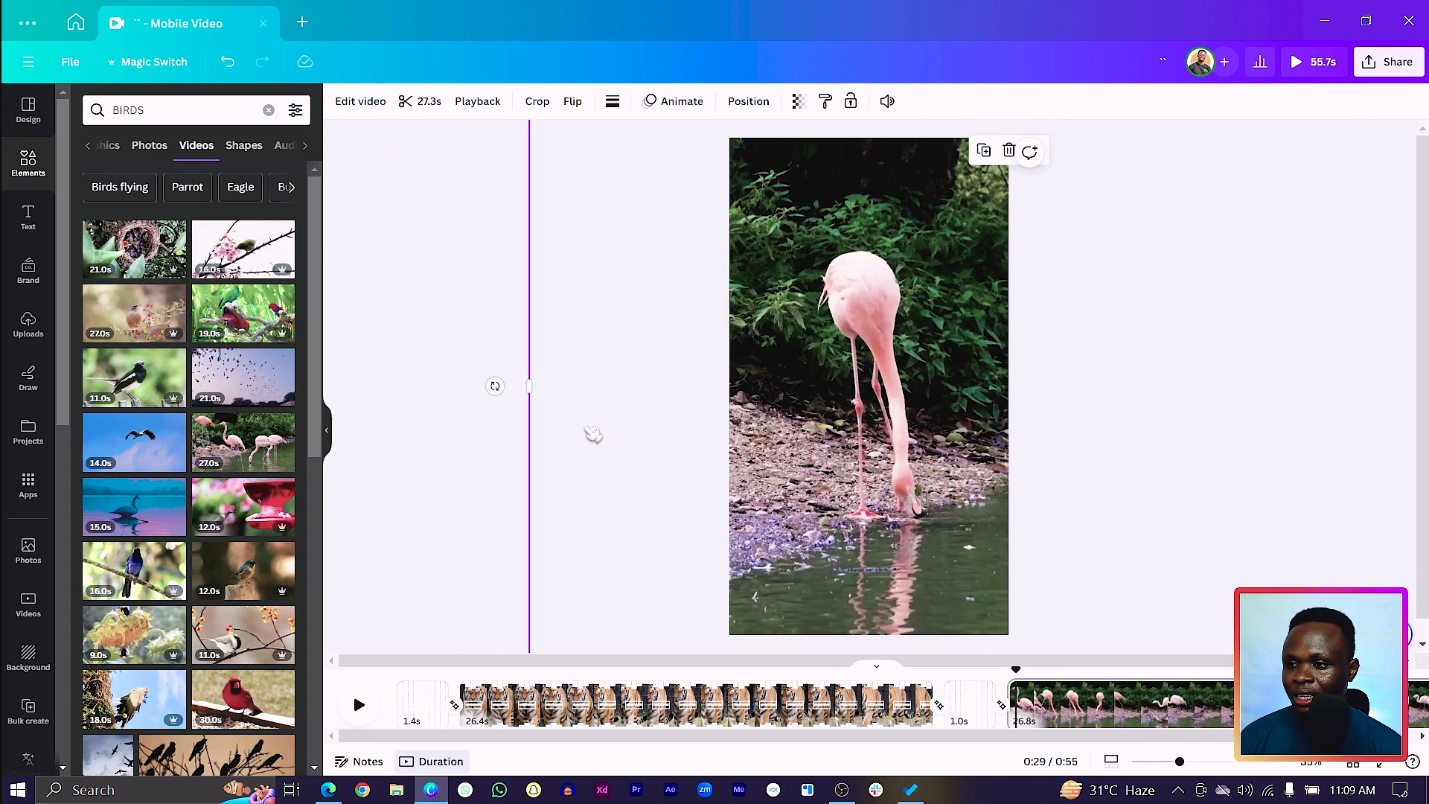
# - Move the flamingo video beneath the white columns and the framed title in the last page's layers
pyautogui.click(439, 445)
pyautogui.rightClick(826, 336)
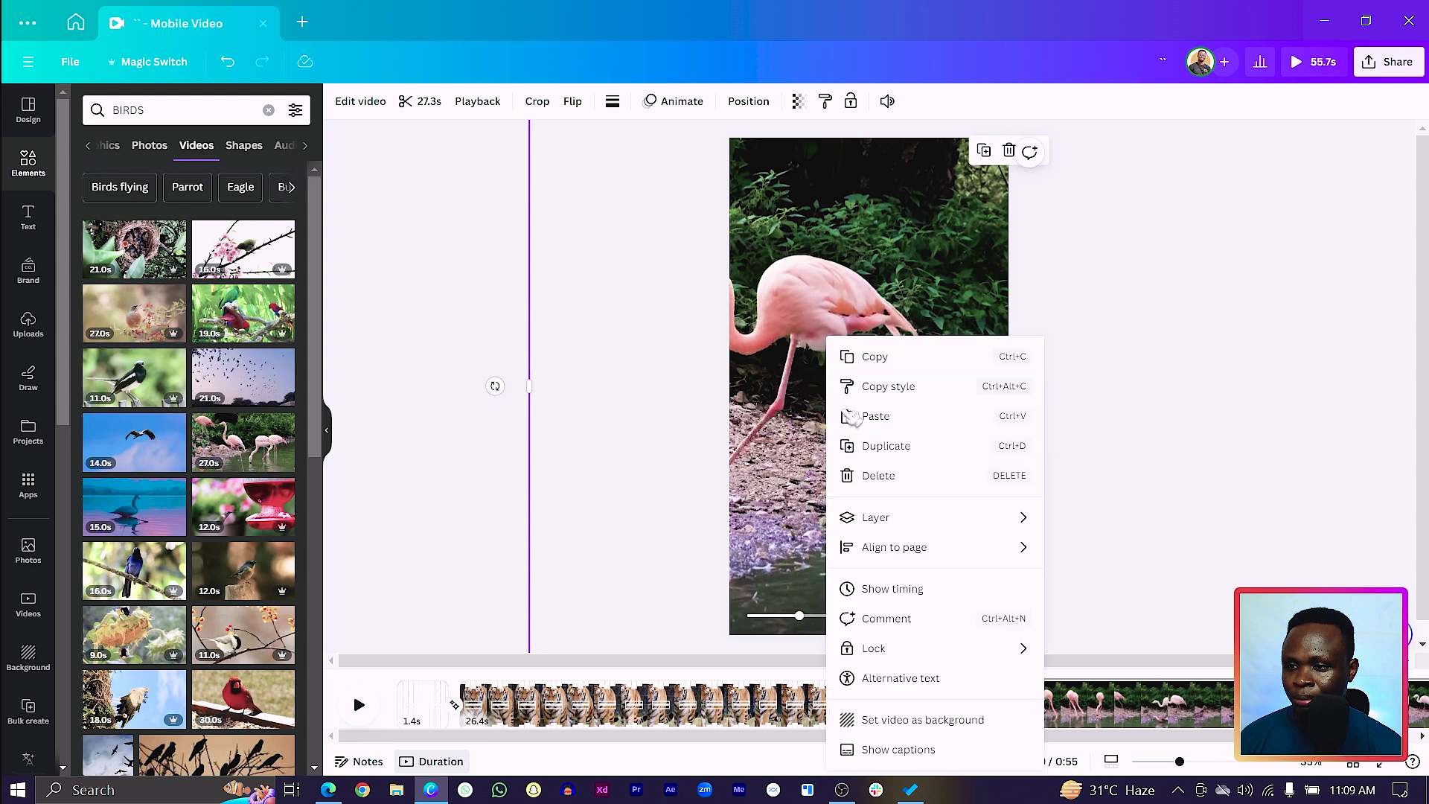
pyautogui.moveTo(974, 523)
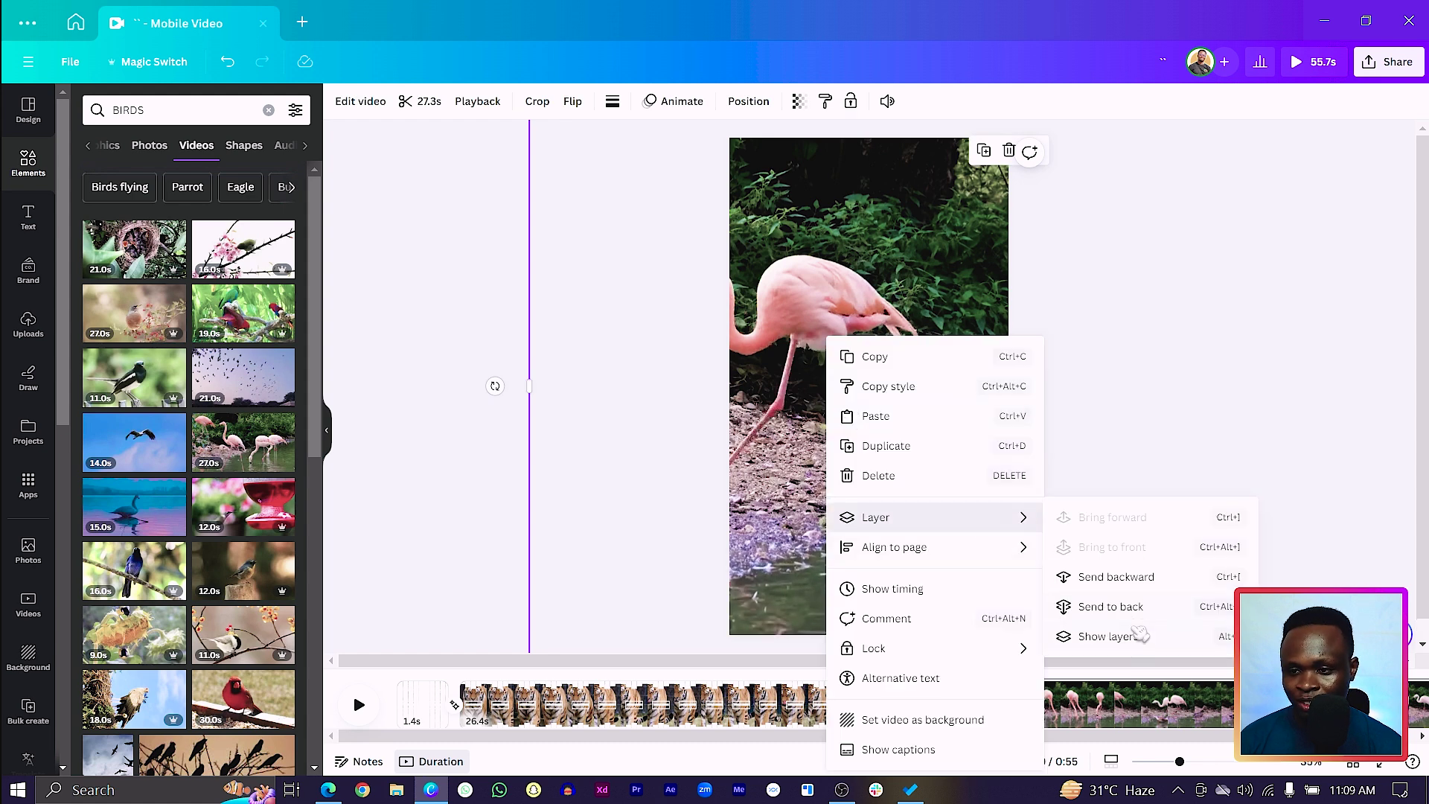
pyautogui.click(1108, 636)
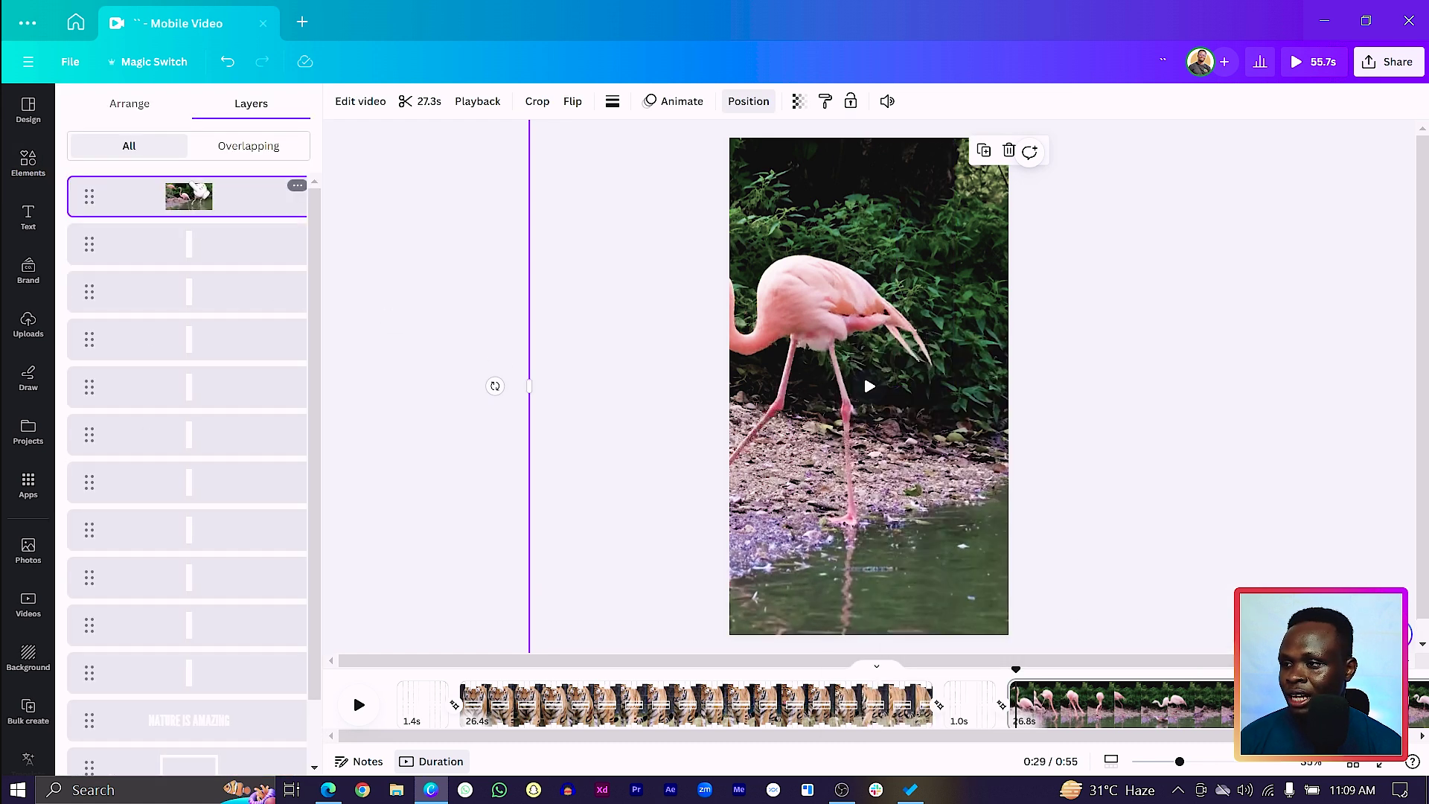
pyautogui.moveTo(201, 239); pyautogui.dragTo(217, 711)
pyautogui.click(456, 506)
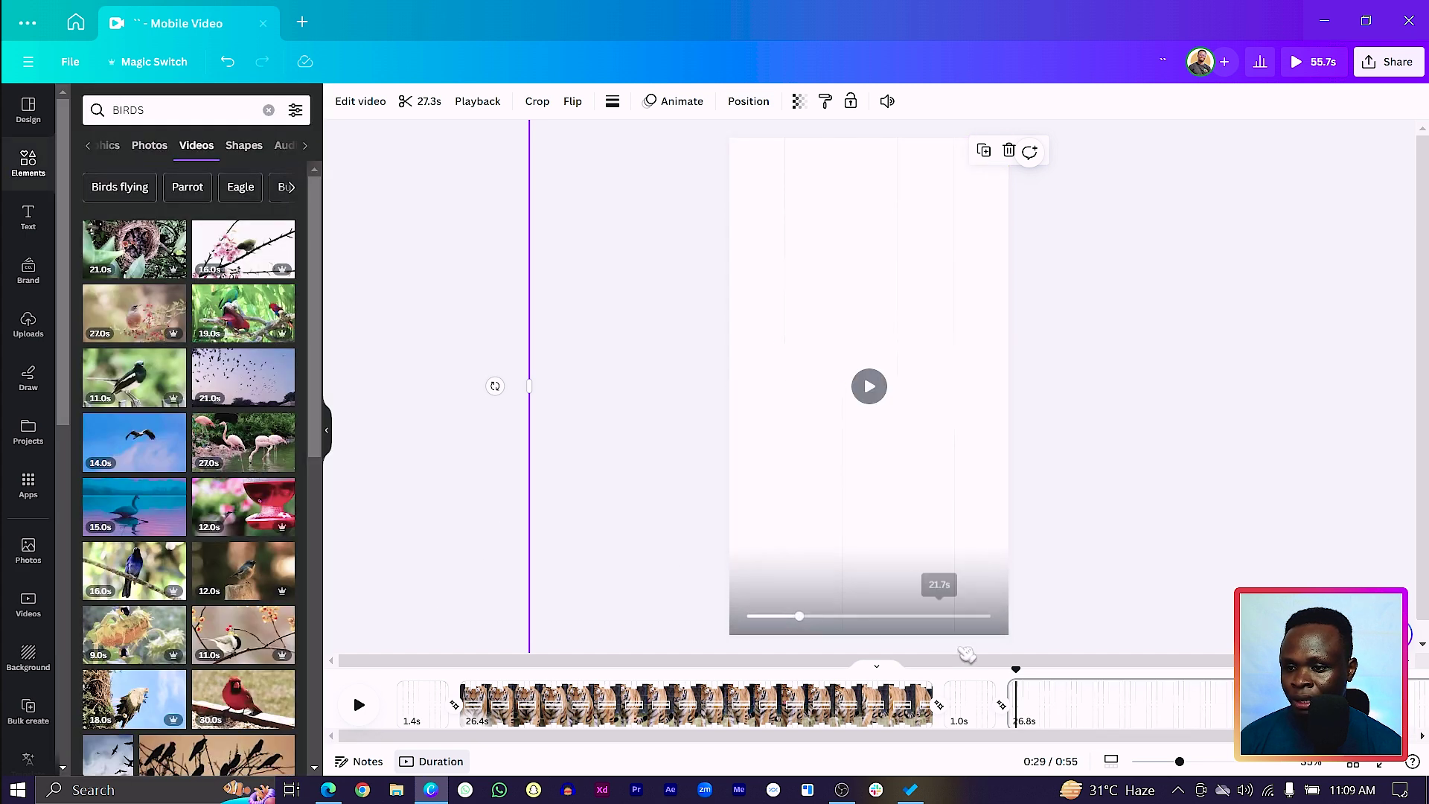
# - Shorten the last page to 0.9 seconds and duplicate it
pyautogui.hscroll(3, 1016, 750)
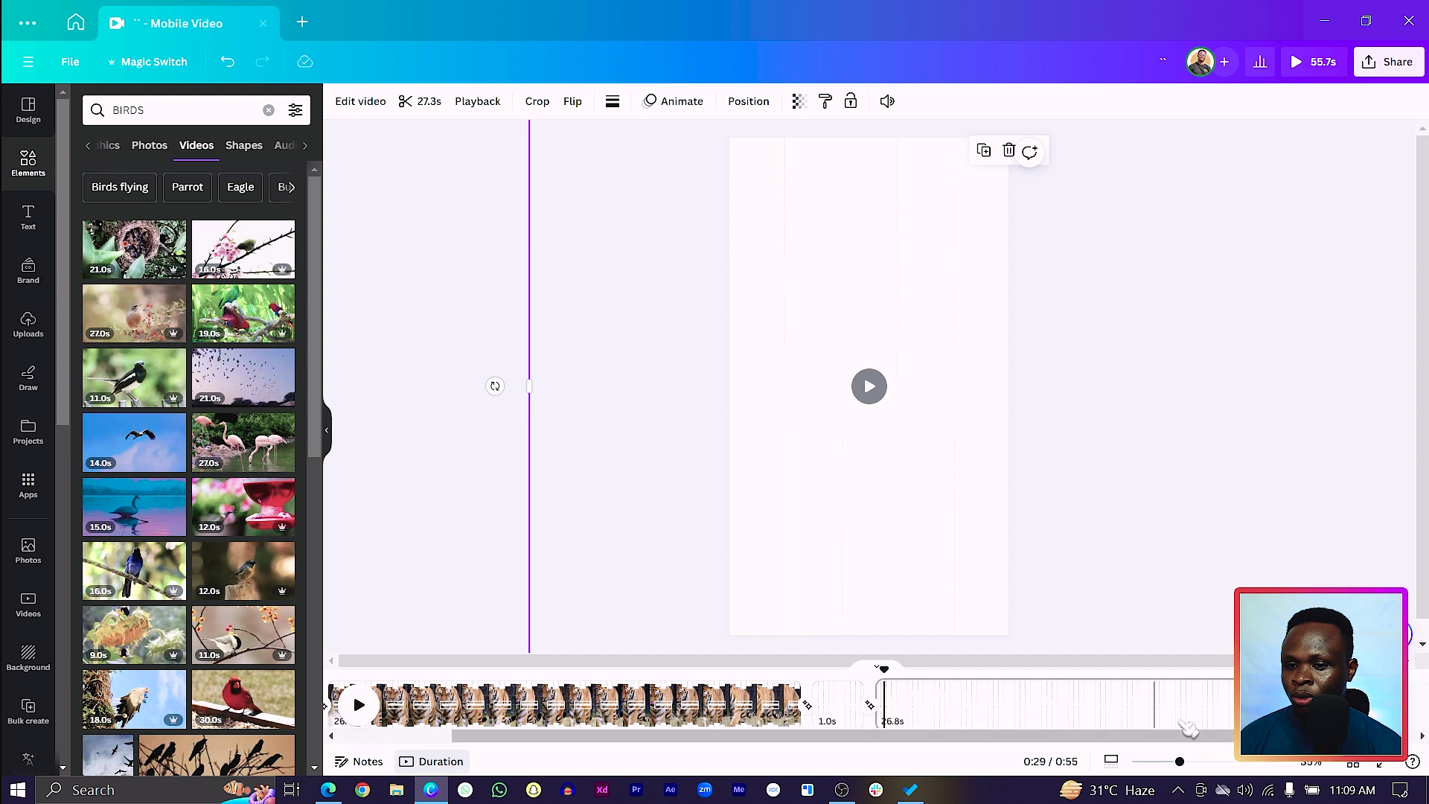
pyautogui.press('Delete')
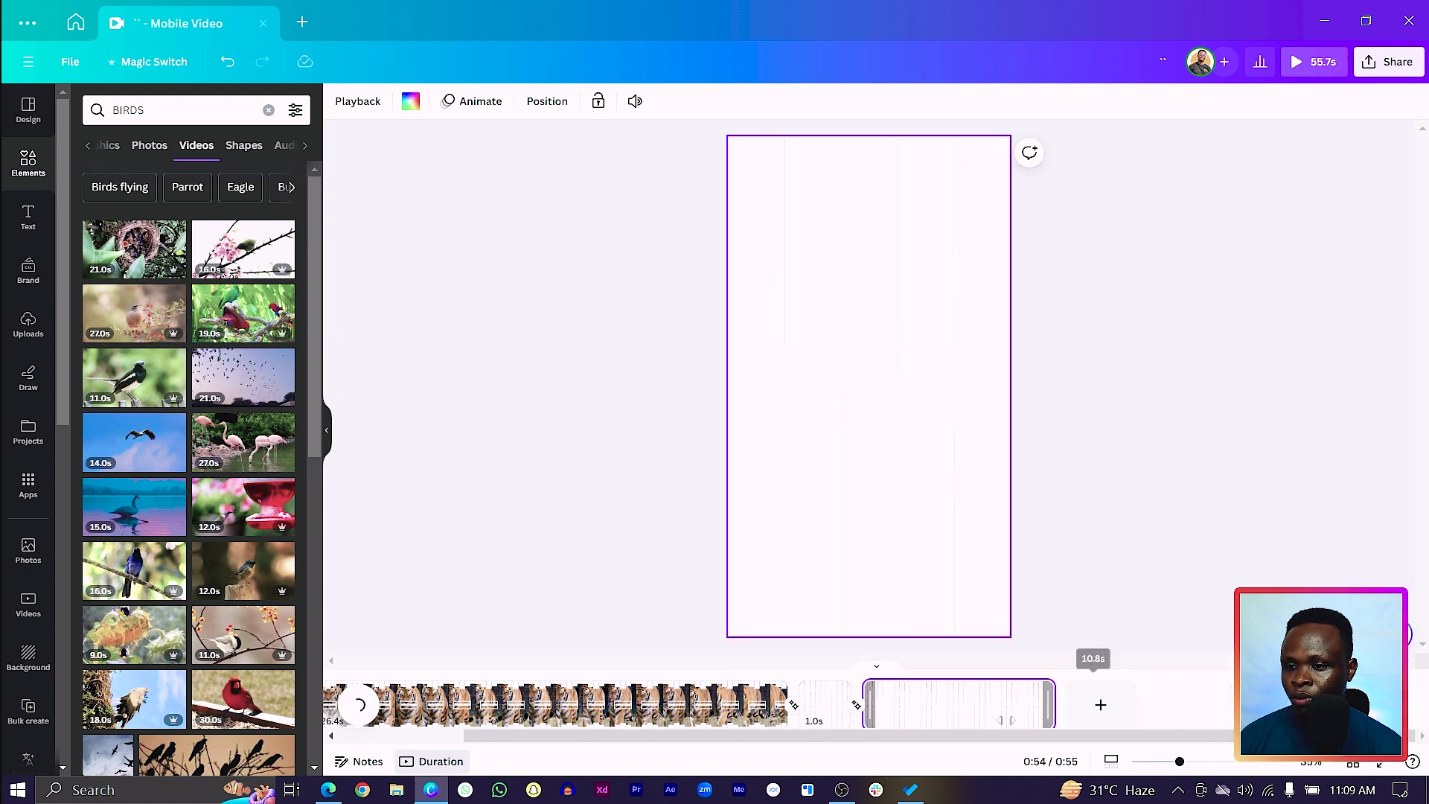
pyautogui.moveTo(869, 703); pyautogui.dragTo(874, 703)
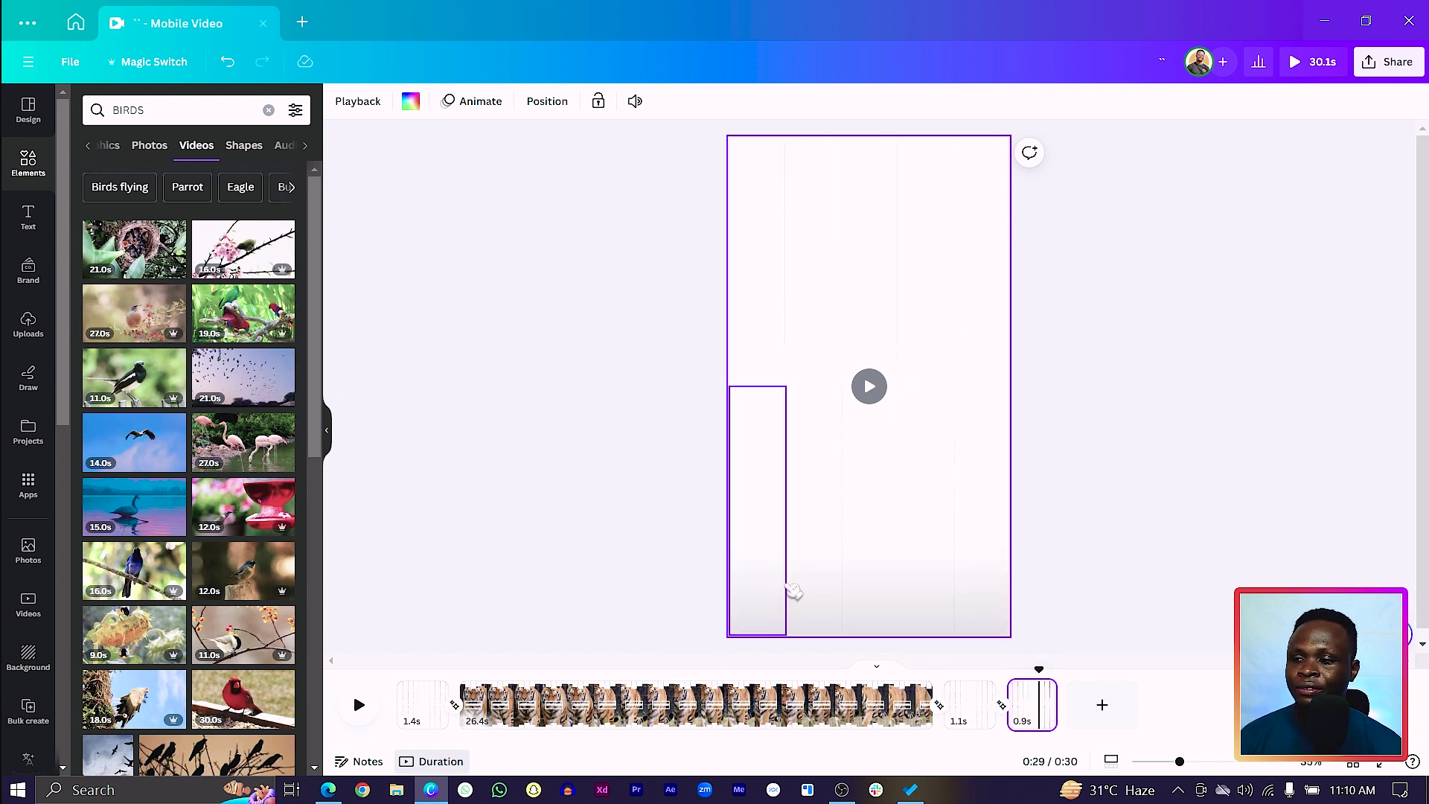
pyautogui.hotkey('ctrl', 'd')
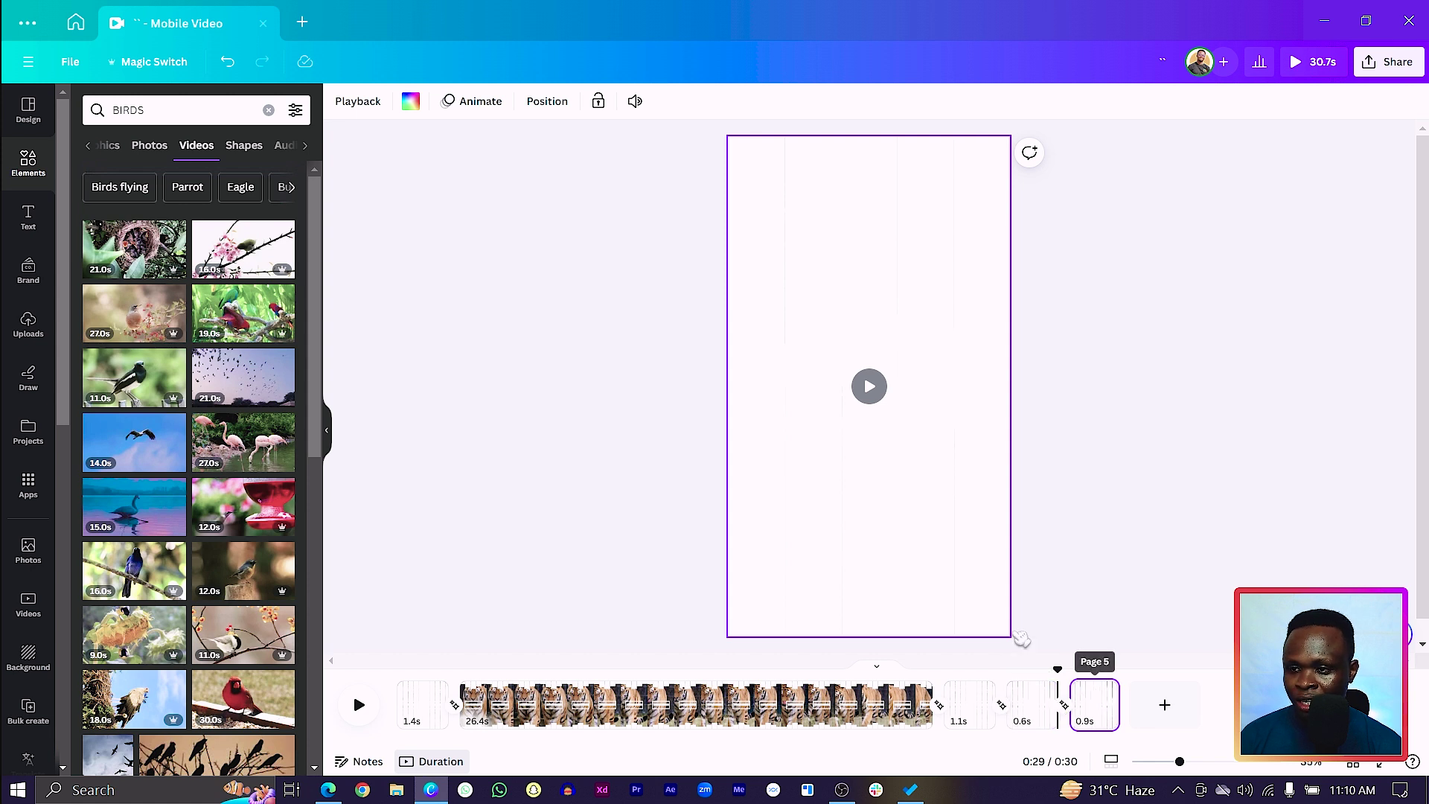
# - Shorten the lower and upper white columns on the final page to staggered heights near the page edges, uncovering the flamingo video
pyautogui.click(765, 500)
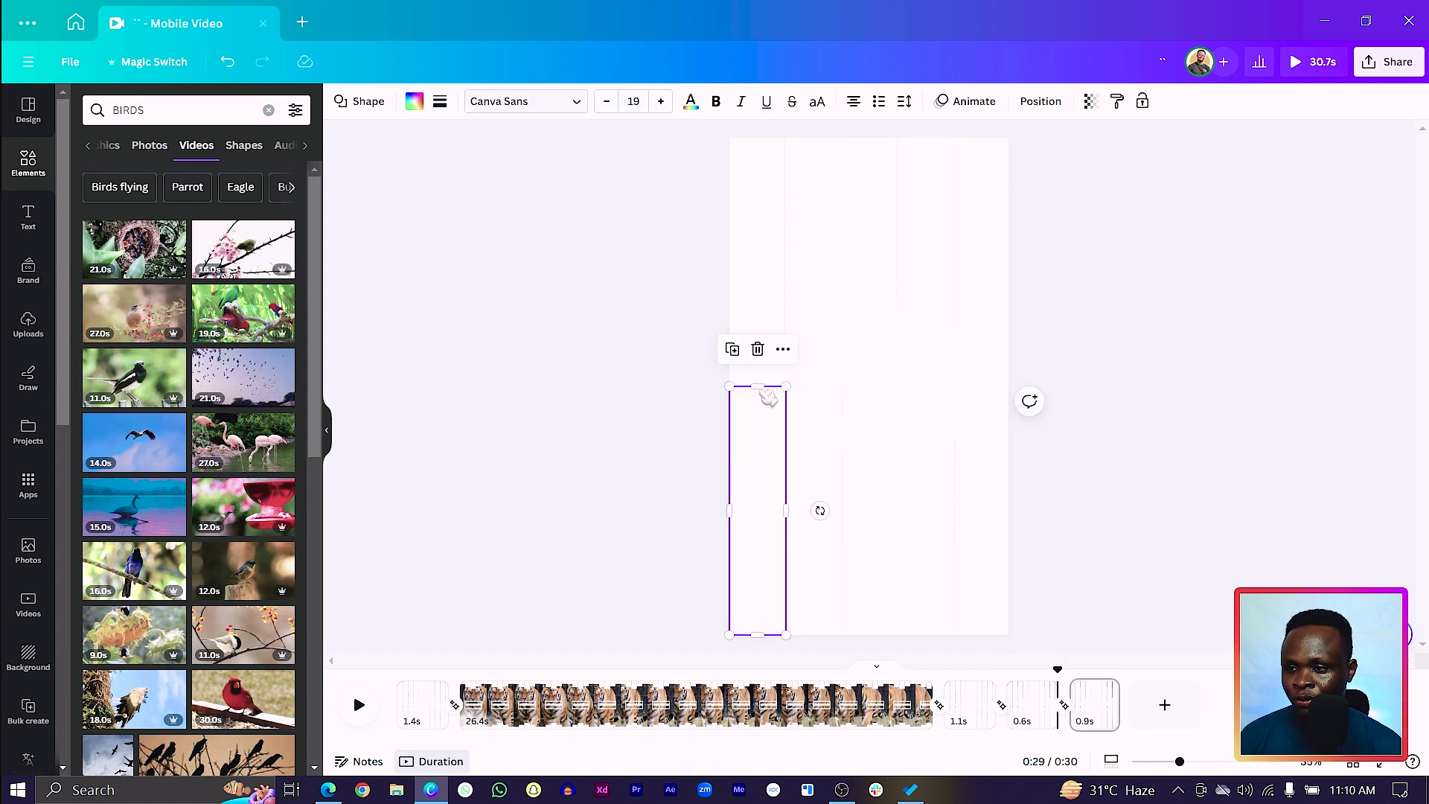
pyautogui.moveTo(758, 385); pyautogui.dragTo(798, 564)
pyautogui.moveTo(799, 580); pyautogui.dragTo(799, 583)
pyautogui.click(871, 397)
pyautogui.moveTo(860, 385); pyautogui.dragTo(939, 582)
pyautogui.click(994, 445)
pyautogui.moveTo(976, 387); pyautogui.dragTo(970, 603)
pyautogui.click(972, 359)
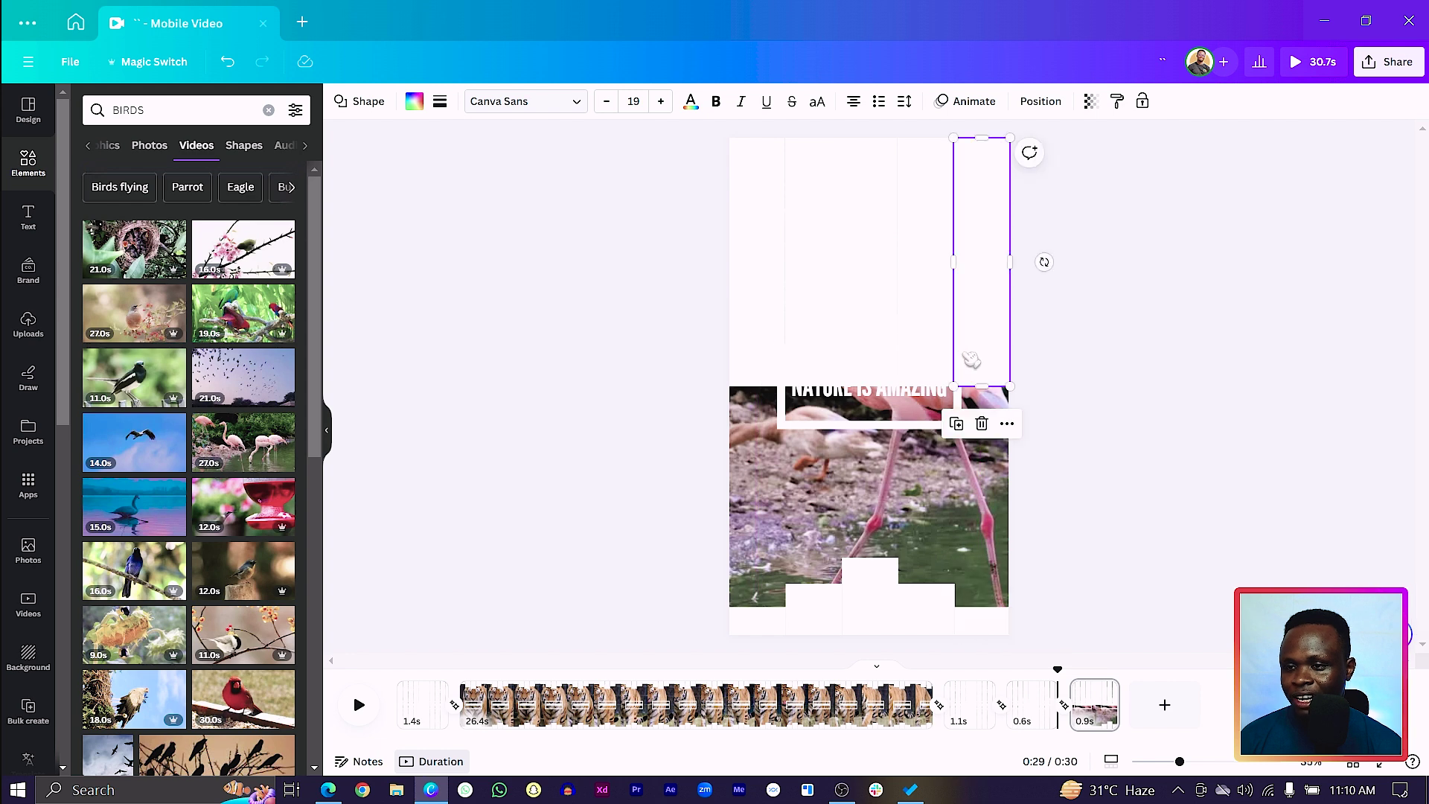
pyautogui.moveTo(979, 381); pyautogui.dragTo(984, 178)
pyautogui.click(928, 355)
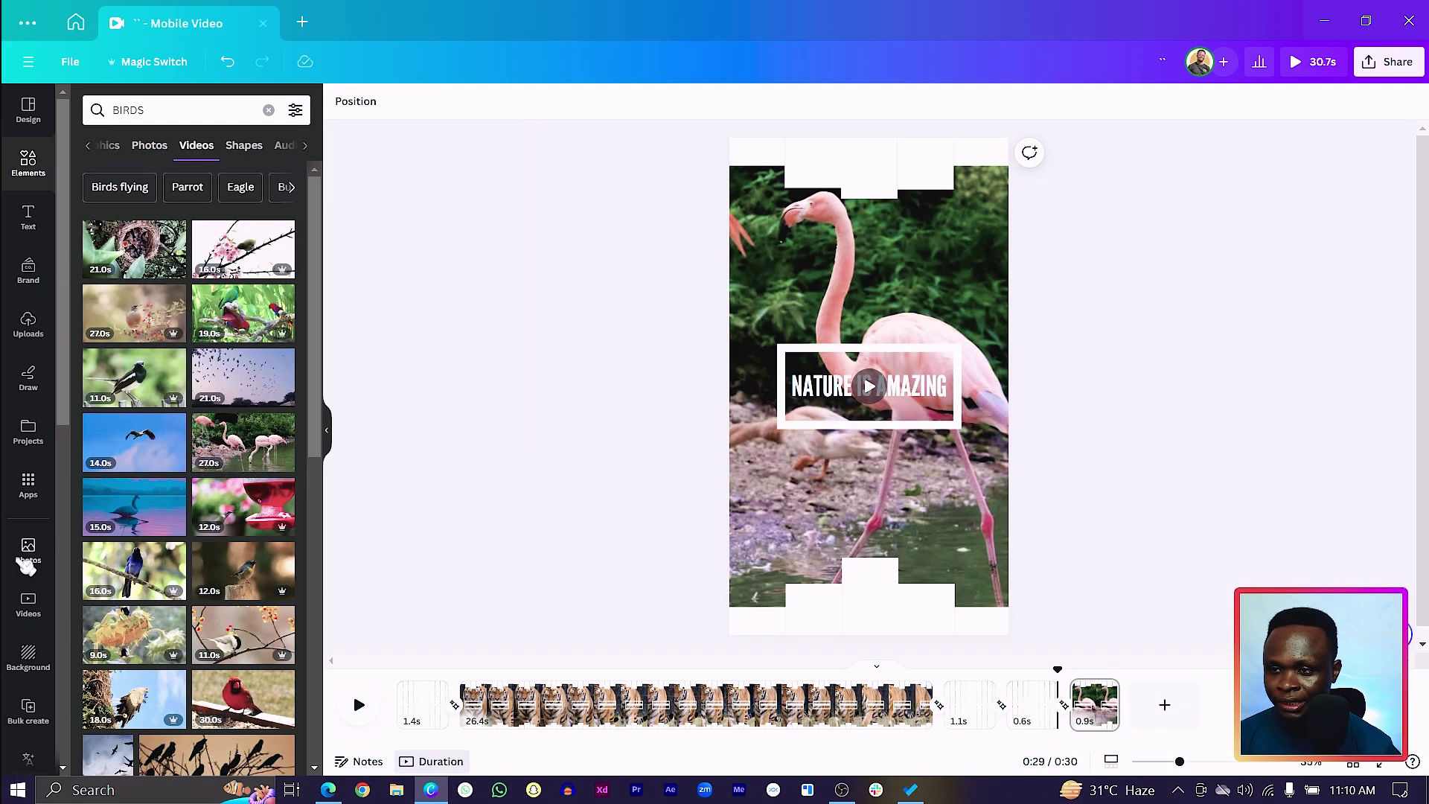
# - Lengthen the flamingo page to 8.3 seconds and shorten the tiger page to 6.1 seconds
pyautogui.click(28, 550)
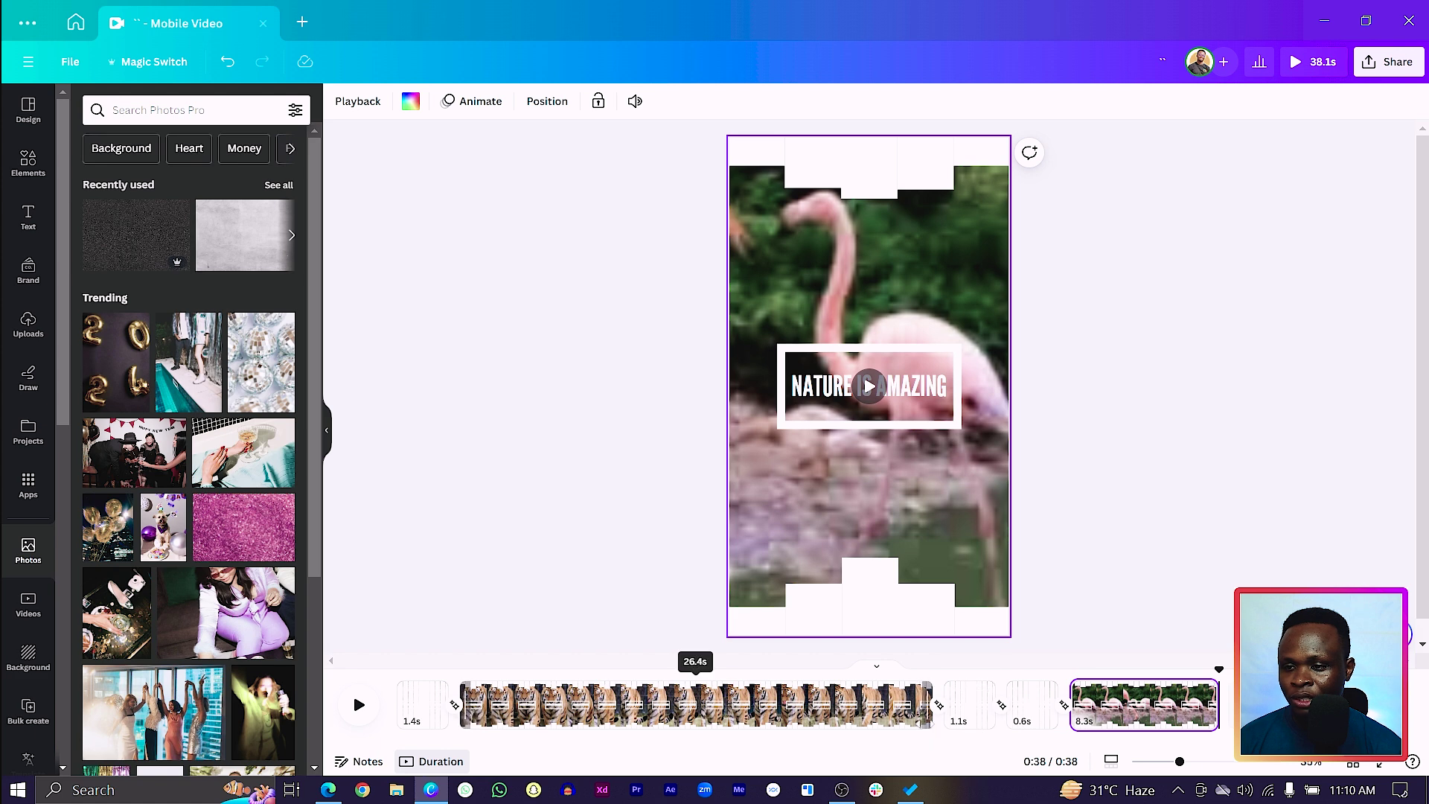
pyautogui.click(707, 703)
pyautogui.moveTo(934, 703); pyautogui.dragTo(570, 707)
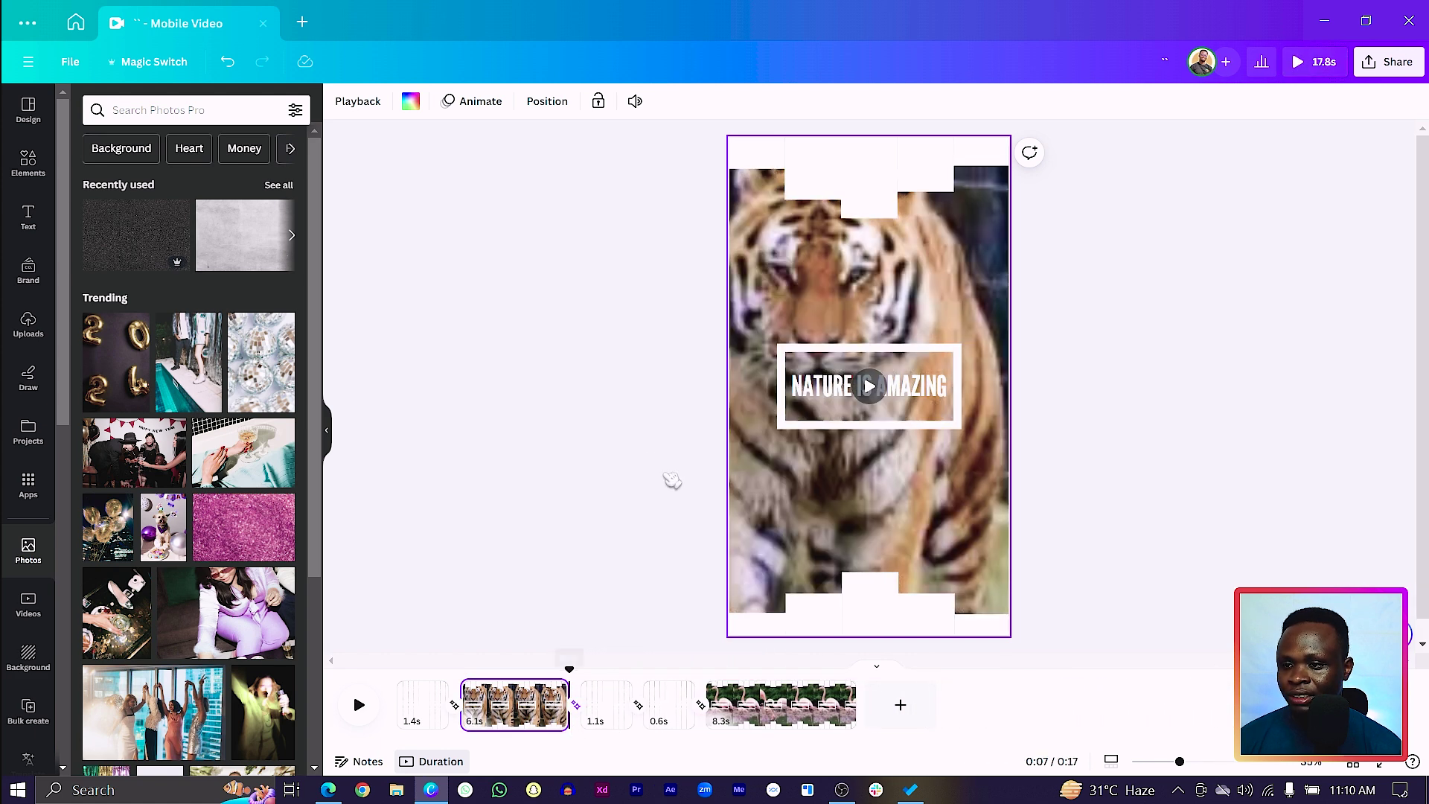
# - Enlarge the NATURE IS AMAZING title together with its frame around the centre on both the tiger and flamingo pages
pyautogui.click(673, 352)
pyautogui.moveTo(722, 344); pyautogui.dragTo(978, 453)
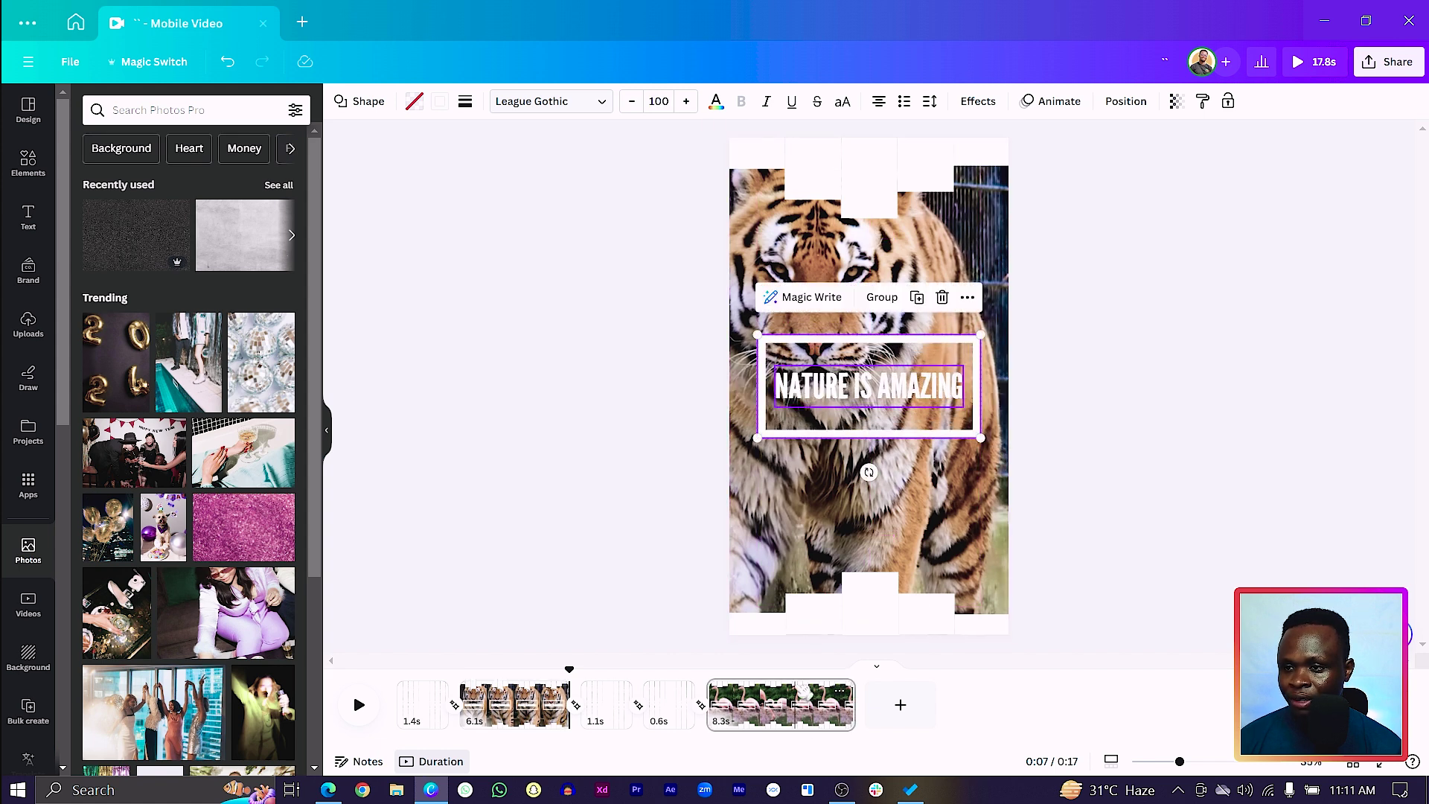
pyautogui.click(794, 707)
pyautogui.moveTo(680, 337); pyautogui.dragTo(980, 438)
pyautogui.click(1149, 424)
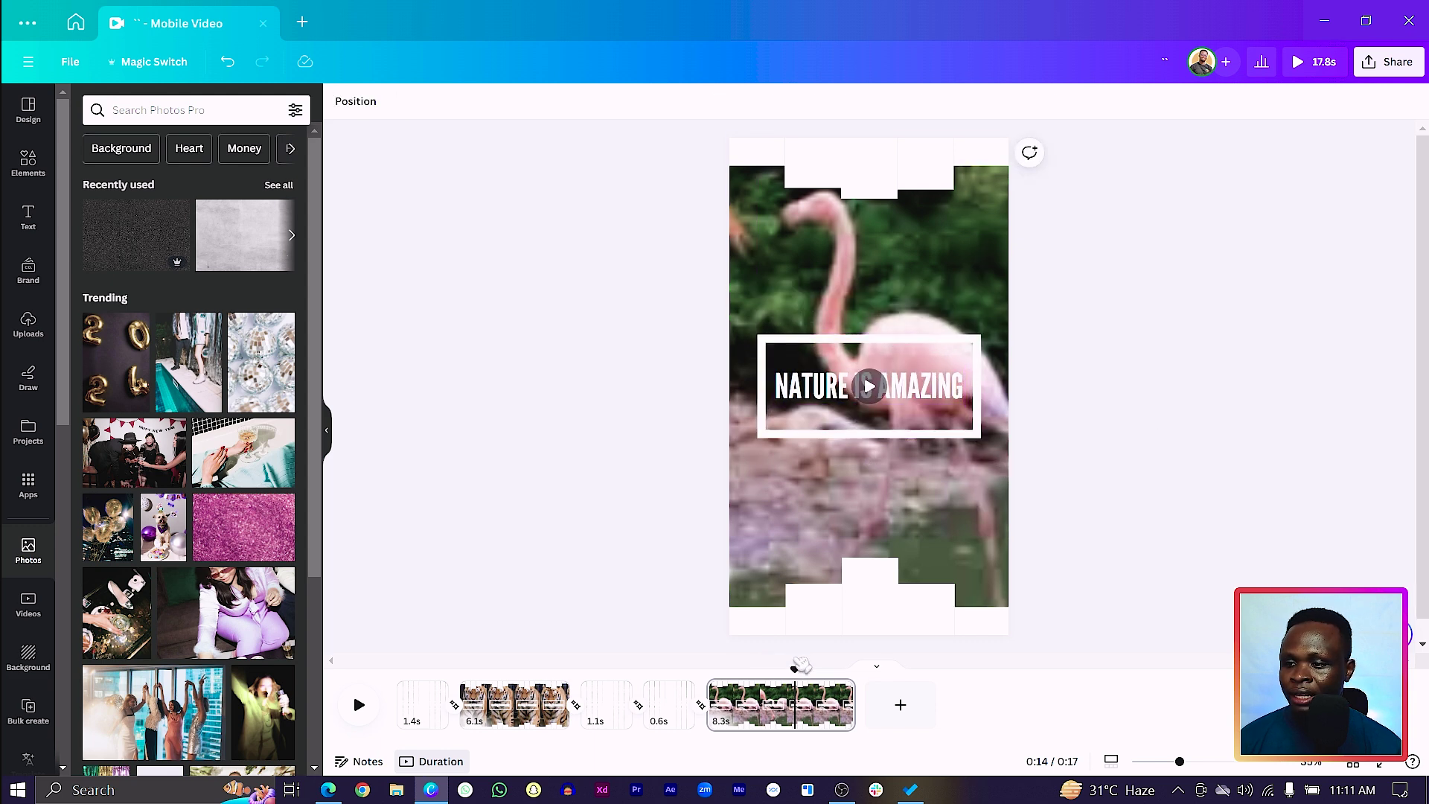
# - Shorten the two white pages between the tiger and flamingo clips and play the video from the start
pyautogui.moveTo(788, 672); pyautogui.dragTo(397, 670)
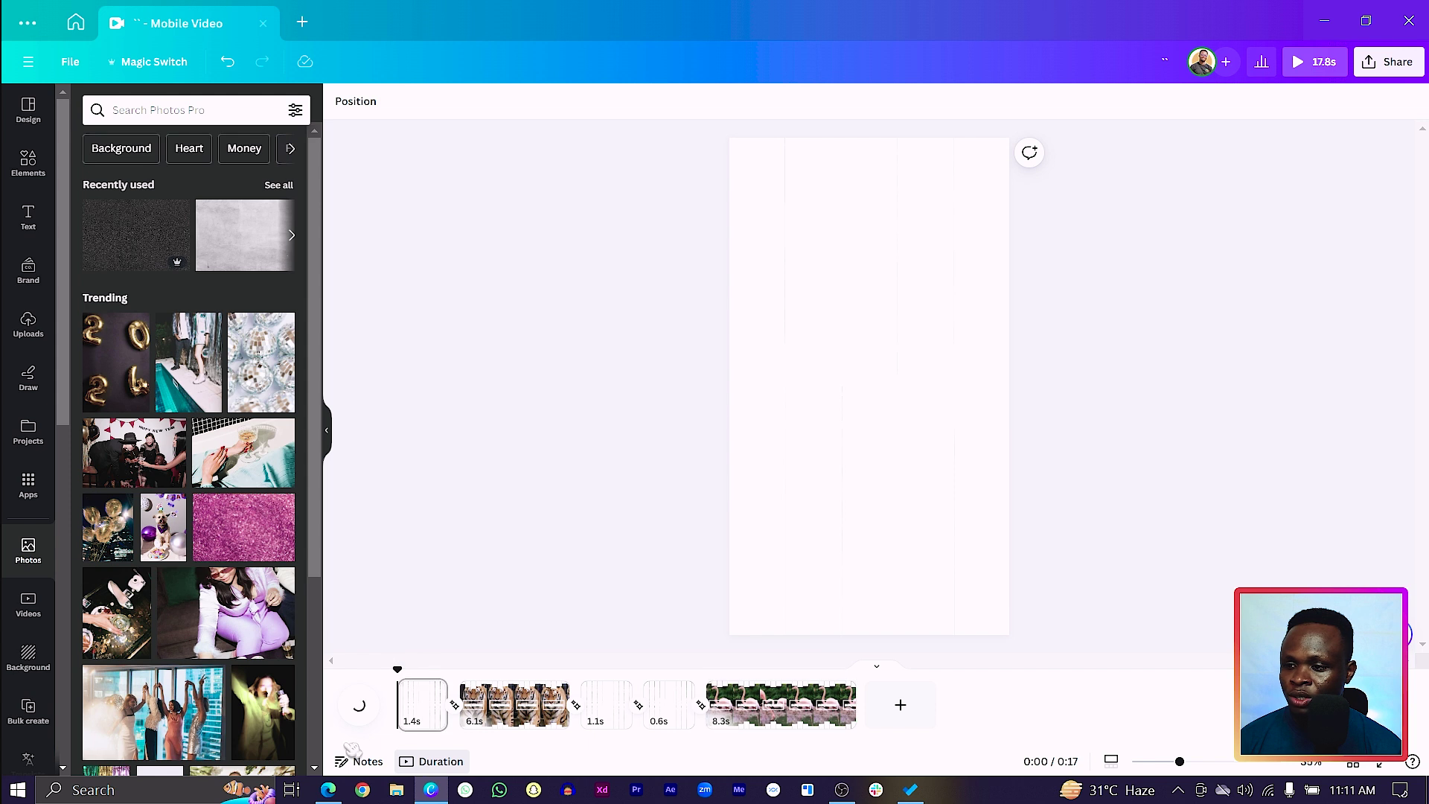
pyautogui.moveTo(630, 704); pyautogui.dragTo(609, 703)
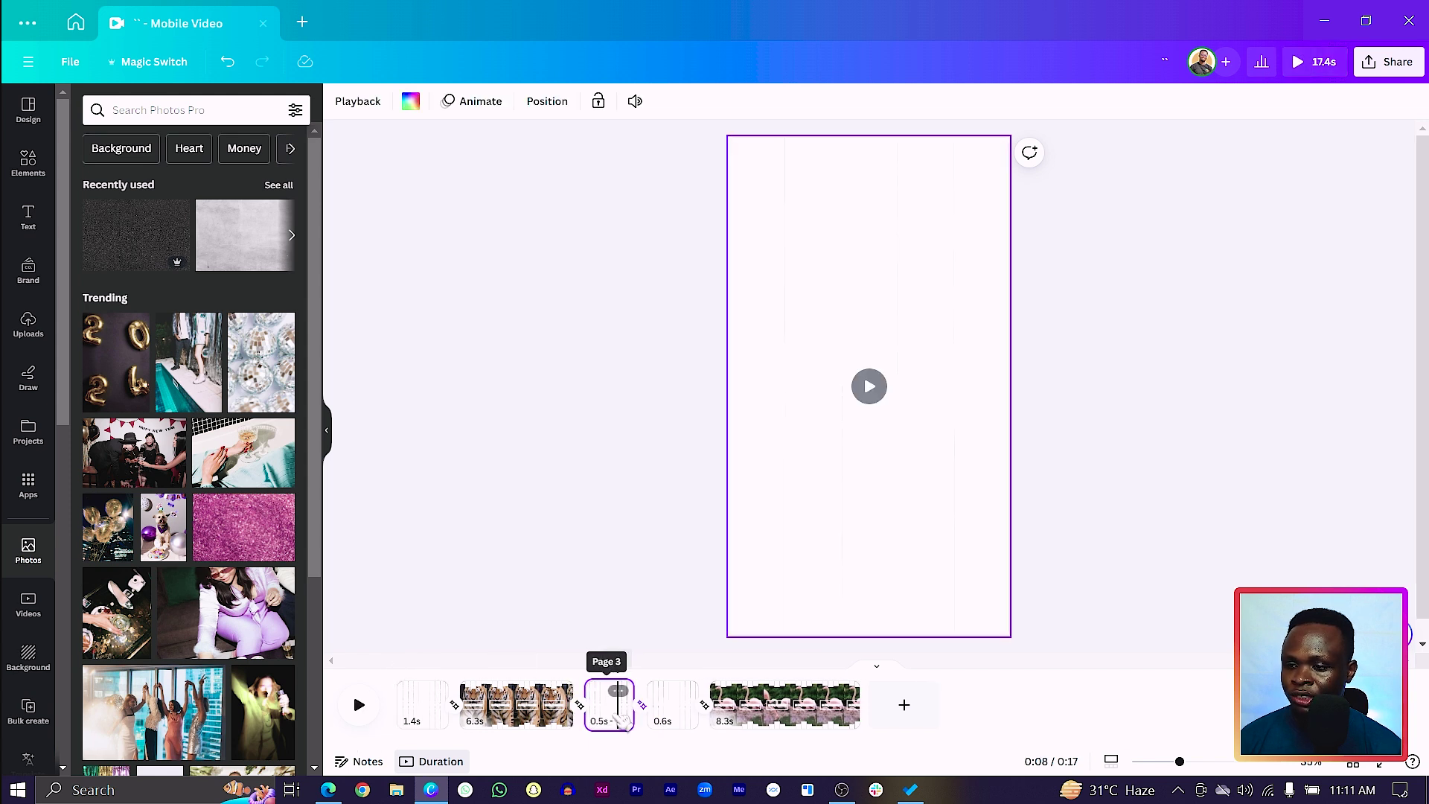
pyautogui.click(681, 707)
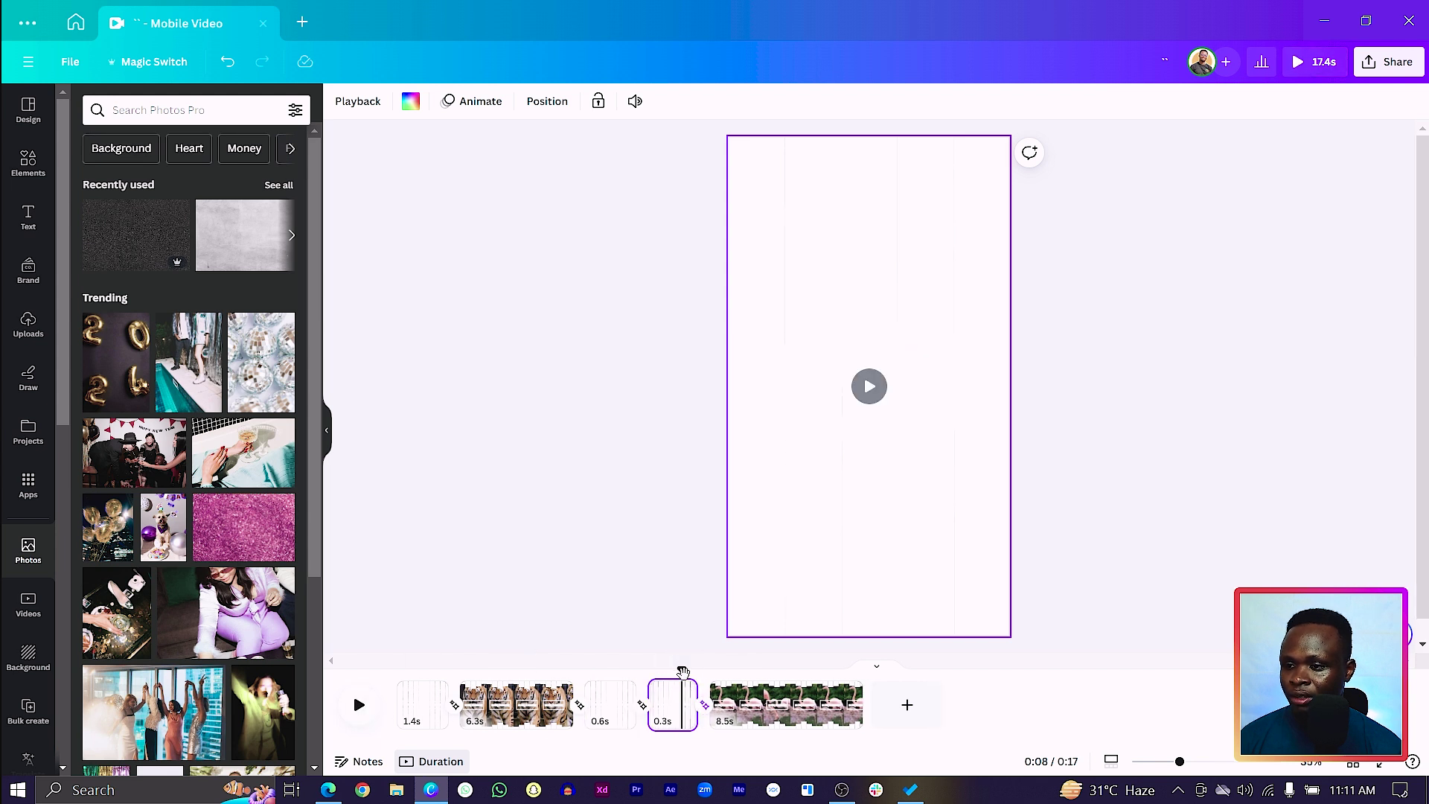
pyautogui.click(359, 705)
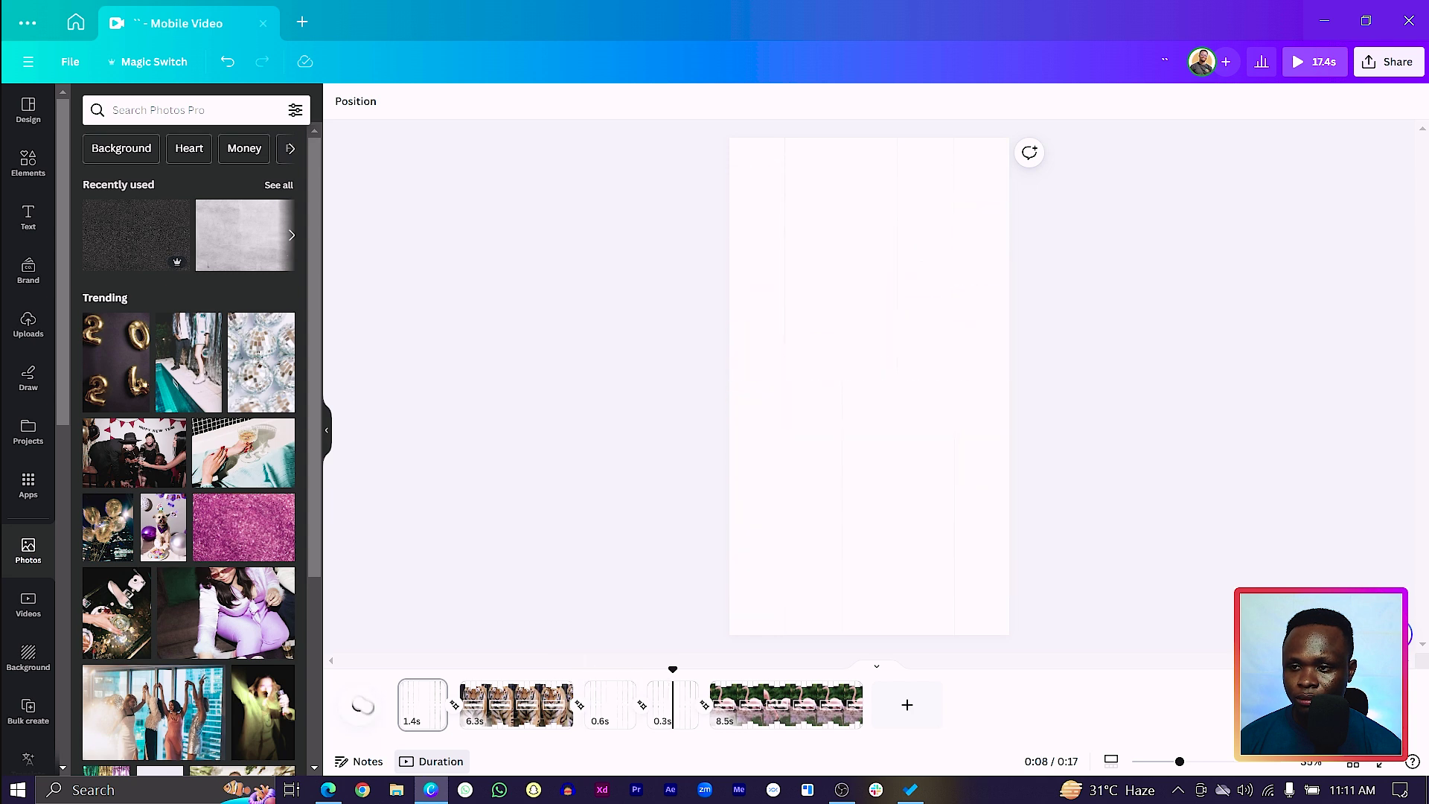
# - Lengthen the flamingo page to 15.6 seconds and set the Match & Move transition duration to 5 seconds
pyautogui.click(719, 705)
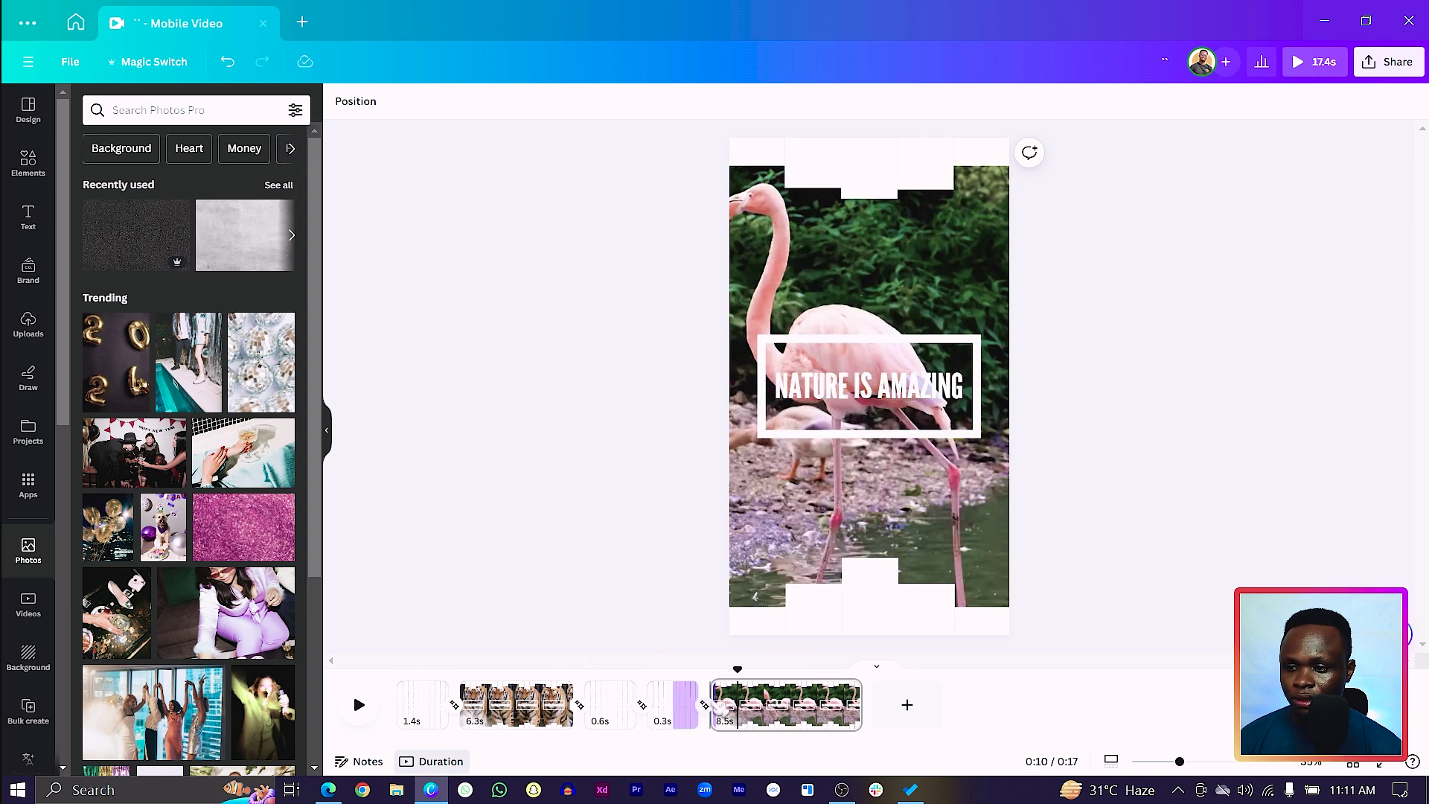
pyautogui.click(705, 704)
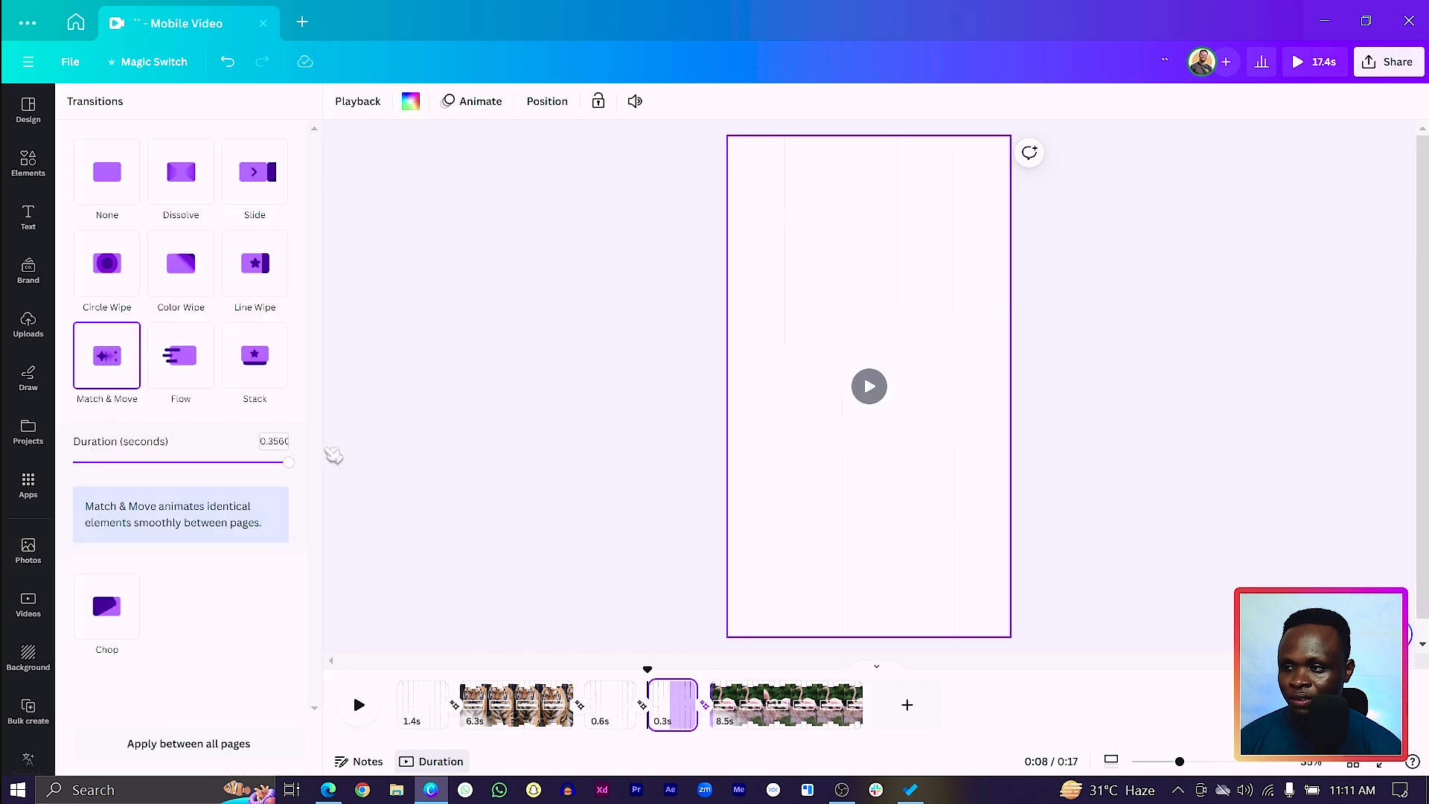
pyautogui.moveTo(862, 705); pyautogui.dragTo(989, 690)
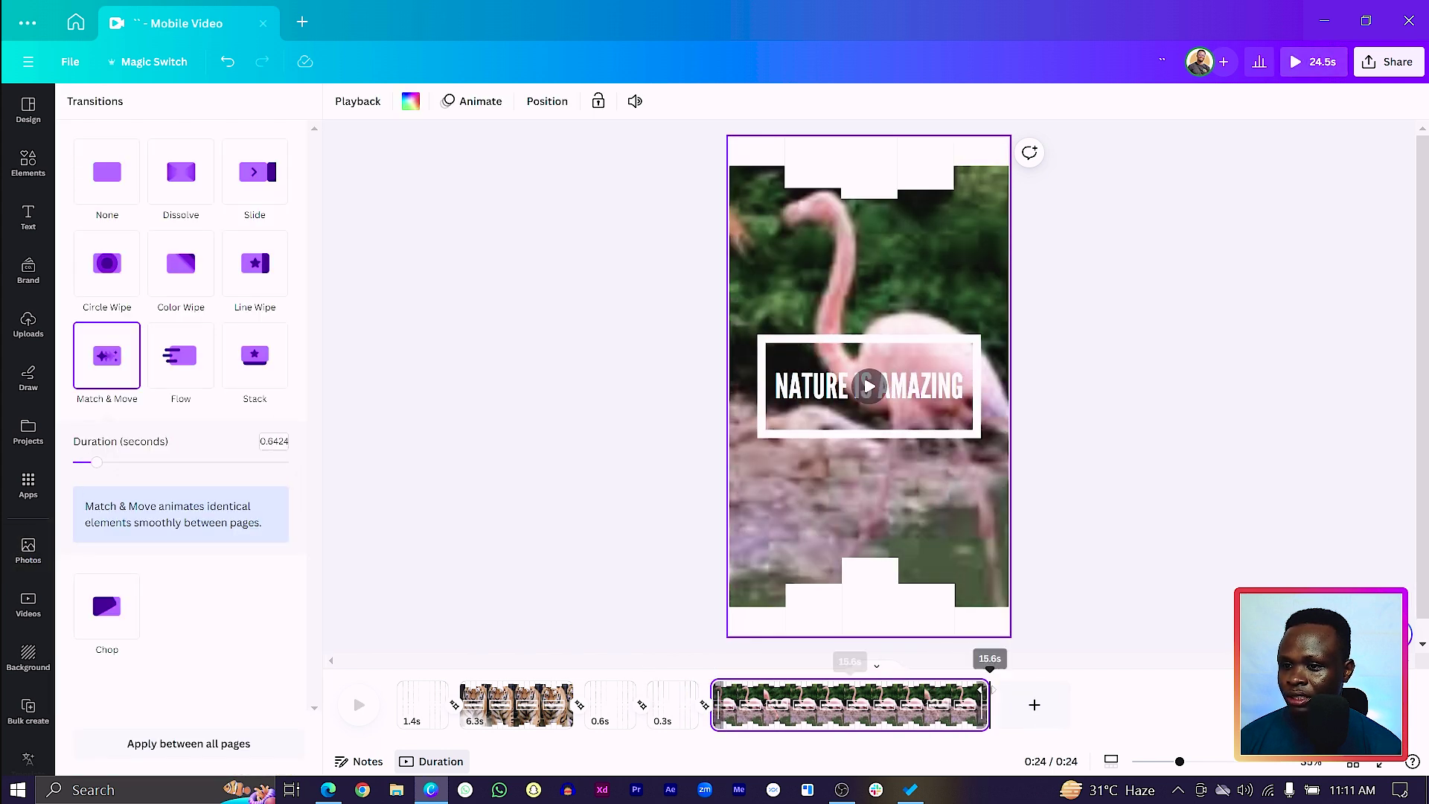
pyautogui.moveTo(138, 474); pyautogui.dragTo(322, 495)
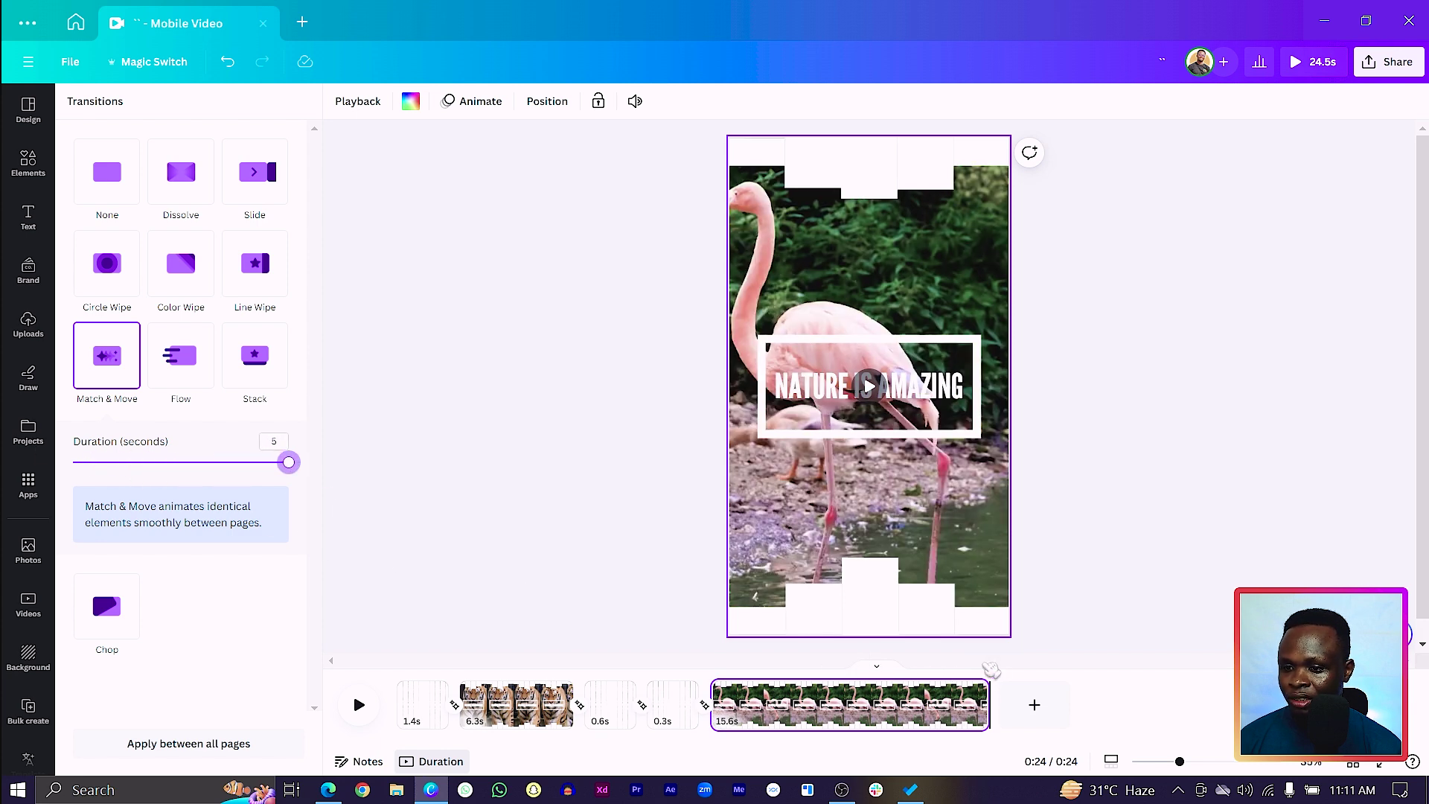
# - Lengthen the tiger page to 10.2 seconds and the white page following it to 1.4 seconds, checking the result in playback
pyautogui.click(812, 703)
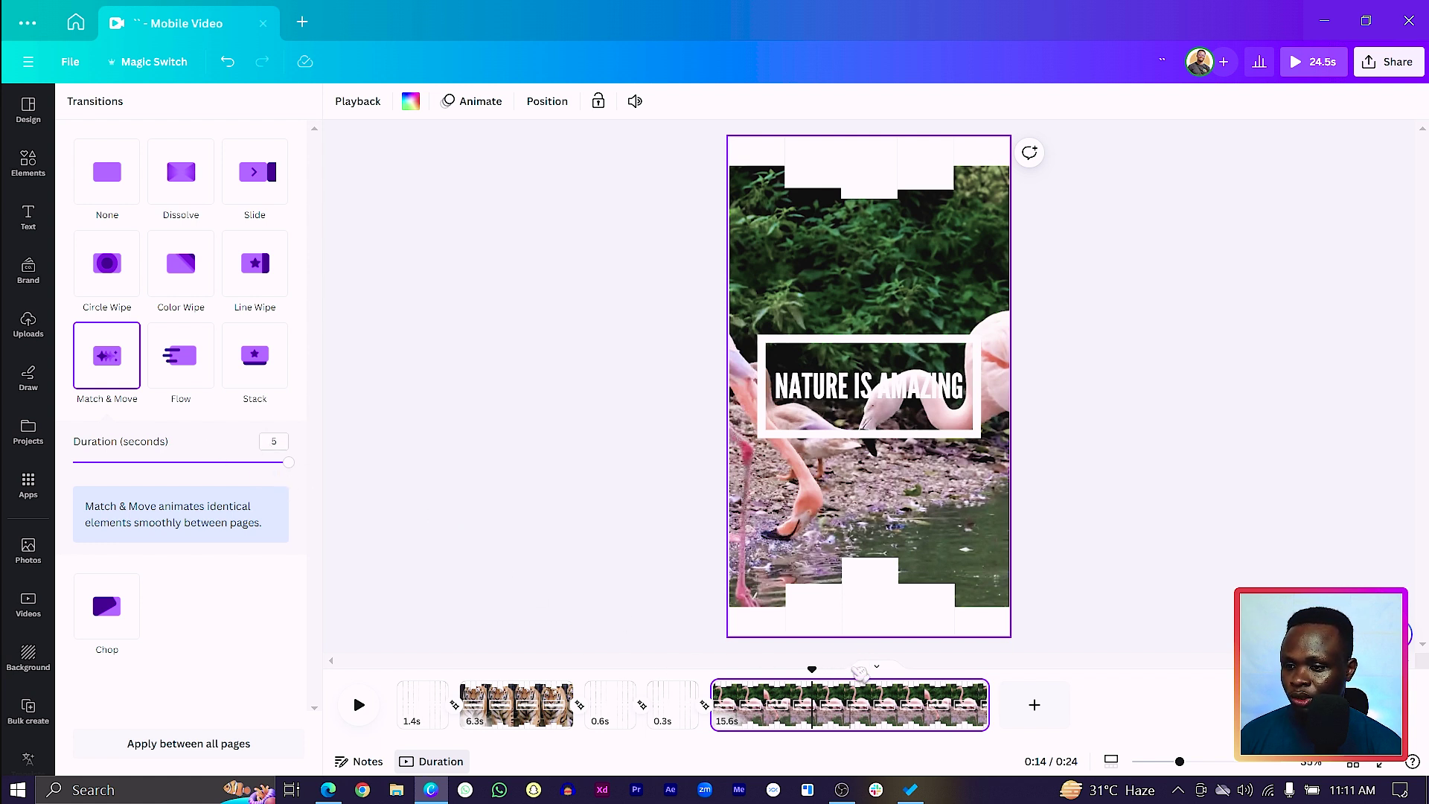
pyautogui.click(524, 704)
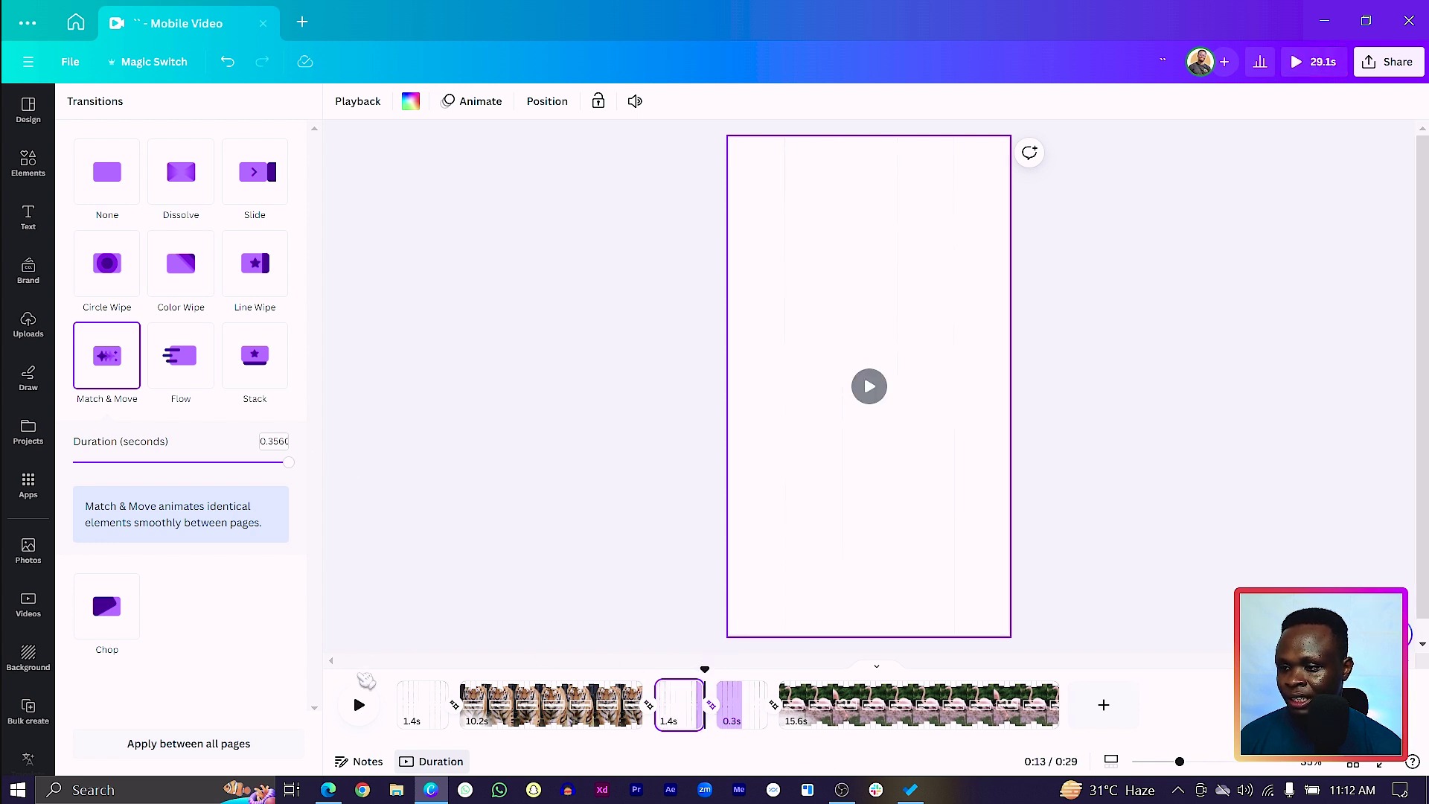
pyautogui.click(360, 706)
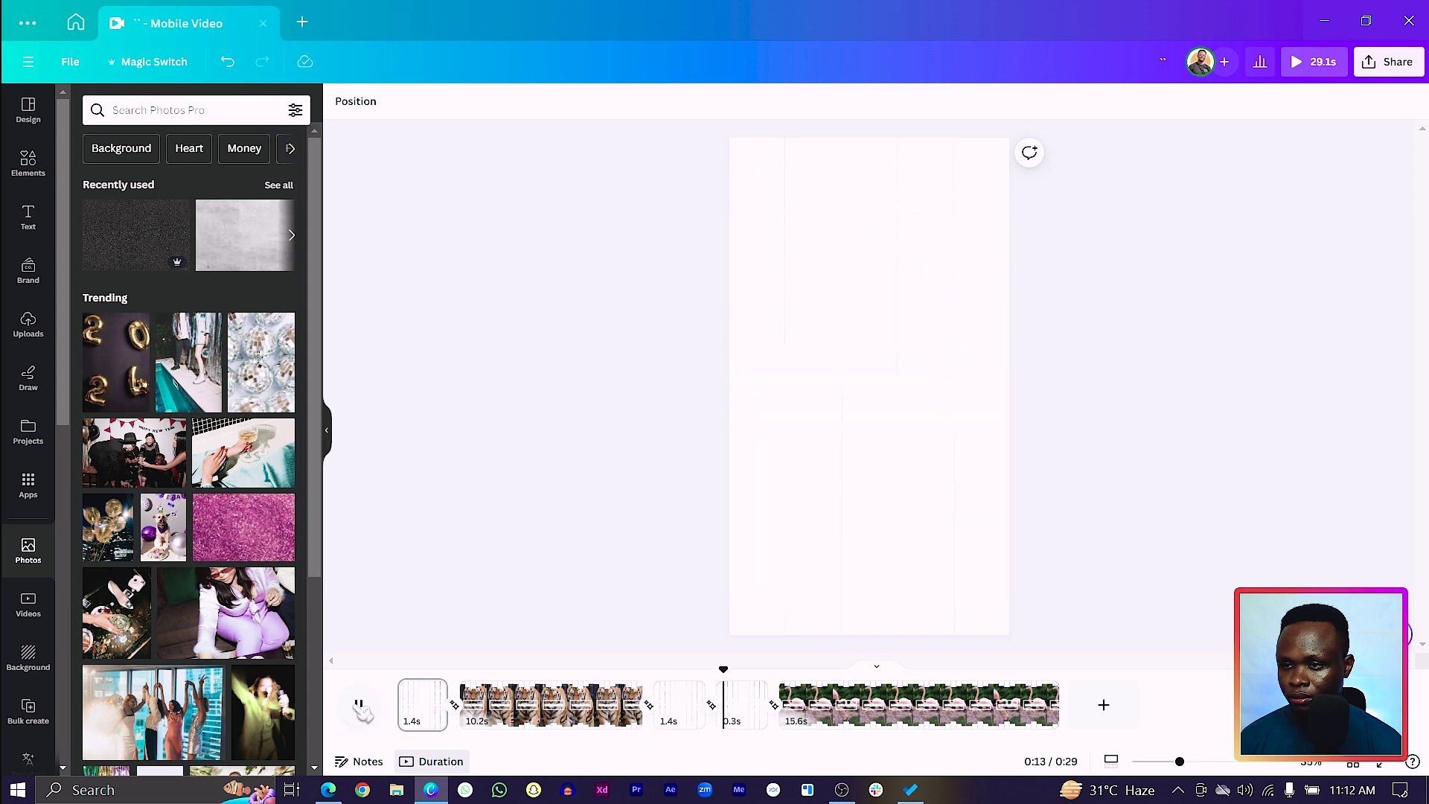
# - Remove the transition between the two white pages by setting it to None
pyautogui.click(712, 704)
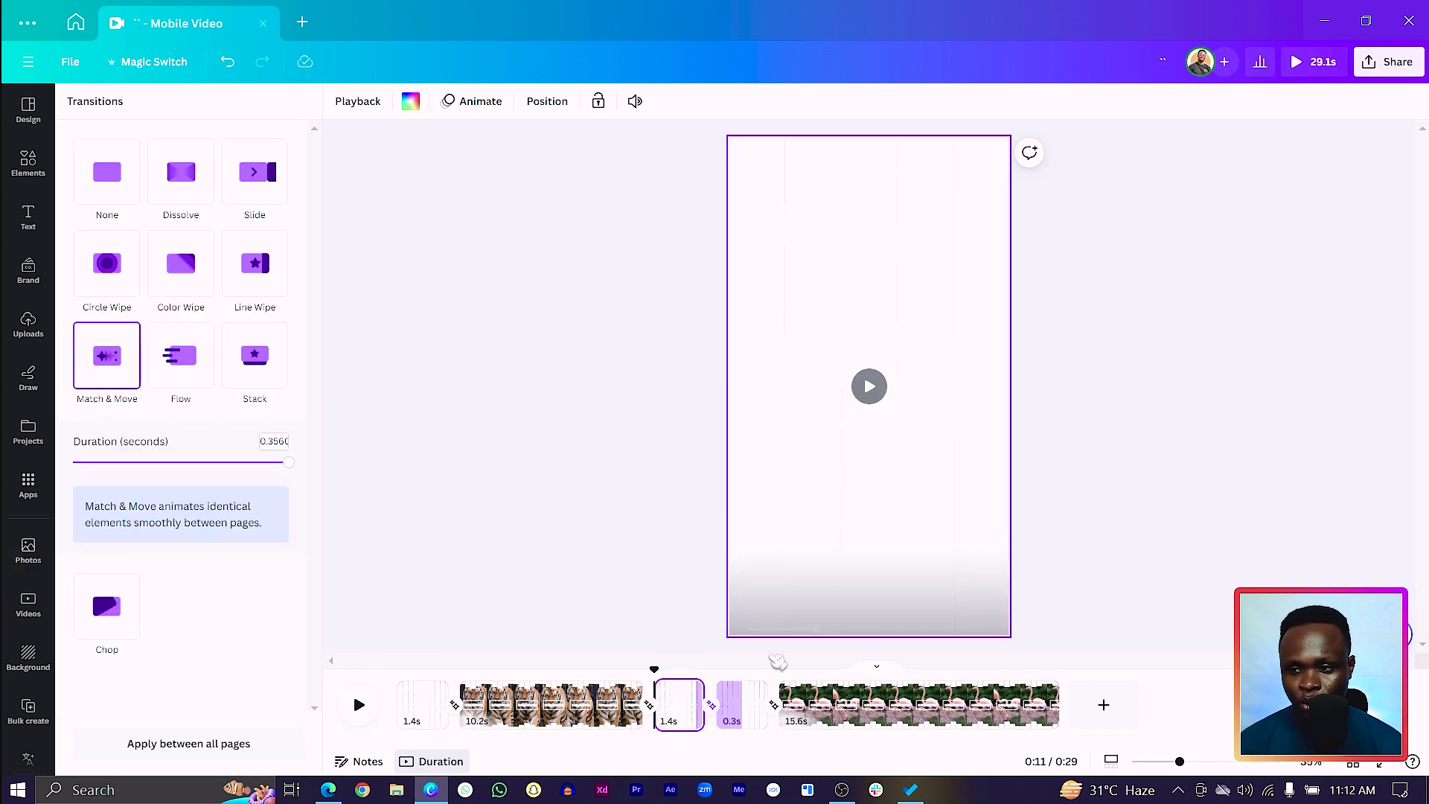
pyautogui.click(105, 173)
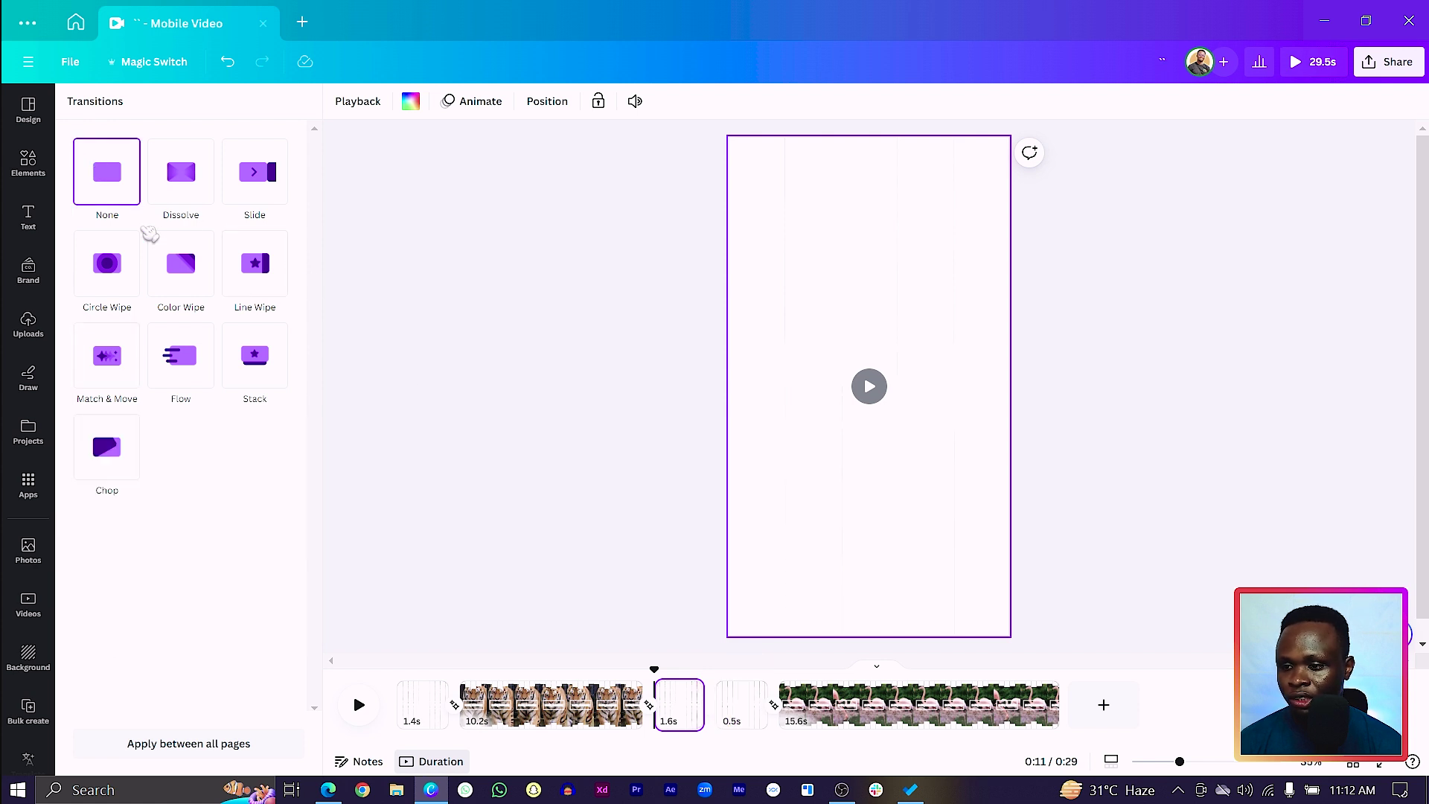
# - Lengthen the white page before the flamingo clip to 2.8 seconds and set its Match & Move duration to 1.8 seconds
pyautogui.click(776, 707)
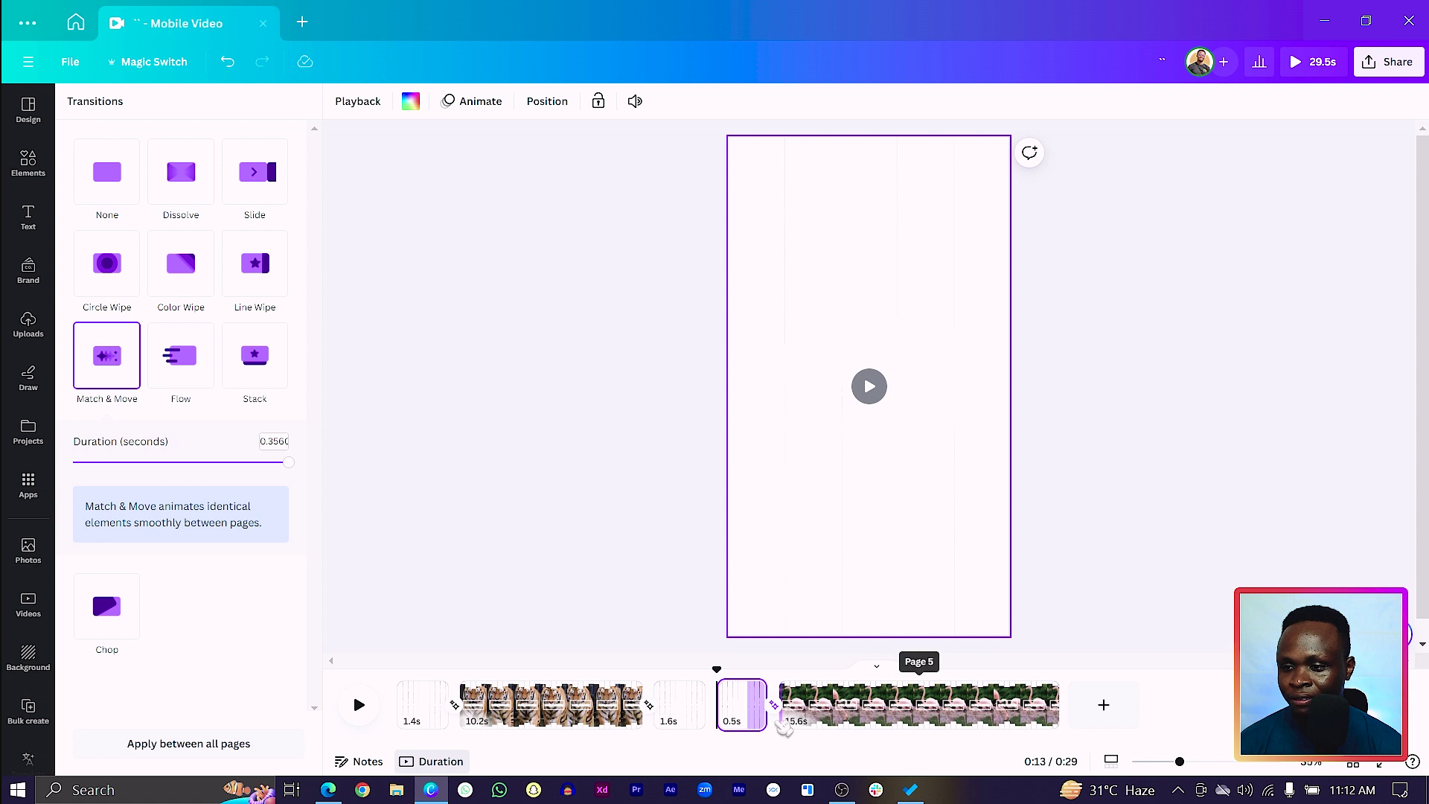
pyautogui.moveTo(759, 707); pyautogui.dragTo(820, 707)
pyautogui.click(279, 462)
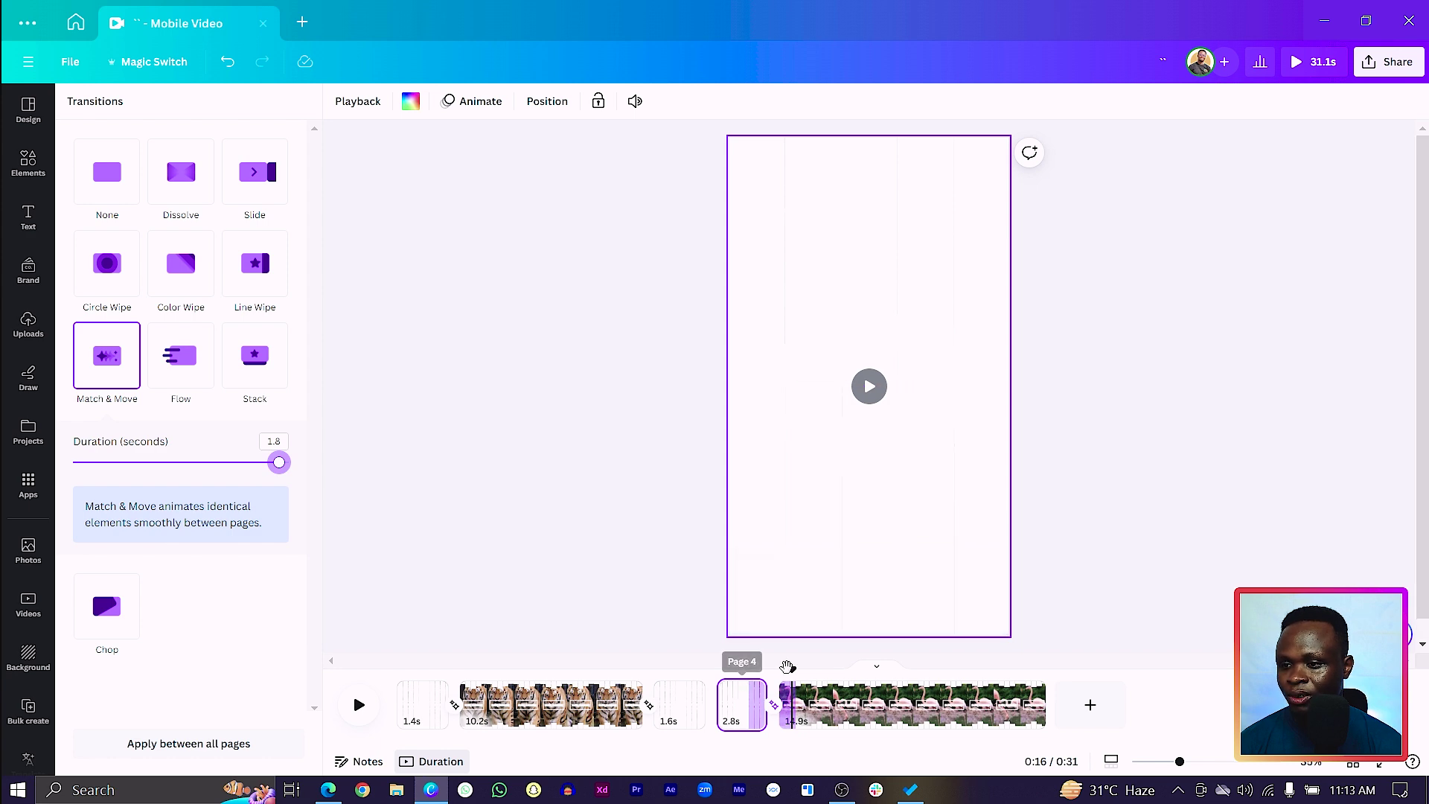
# - Play the video from the beginning and again from the end of the tiger page to review the transitions
pyautogui.moveTo(790, 668); pyautogui.dragTo(397, 668)
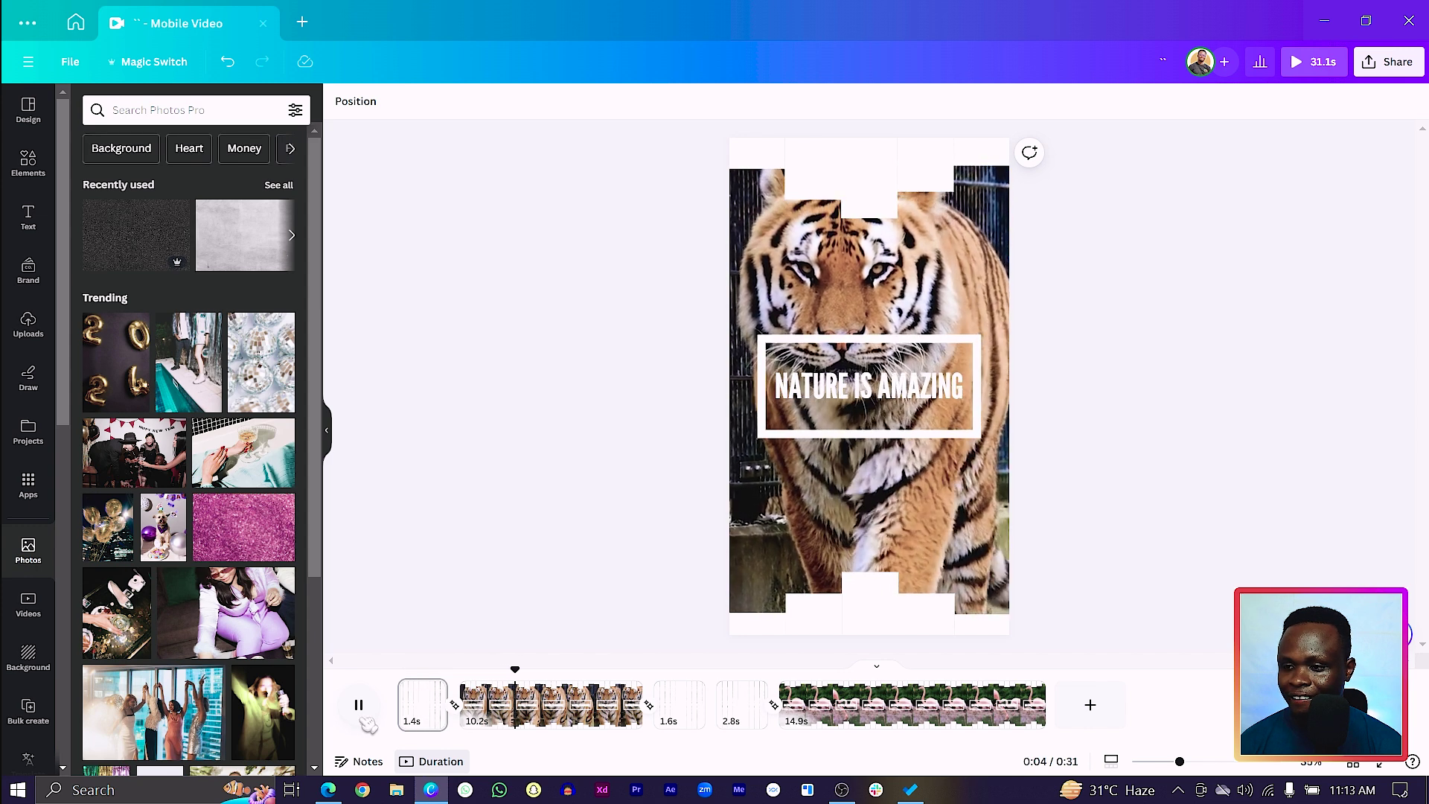
pyautogui.moveTo(543, 669); pyautogui.dragTo(626, 672)
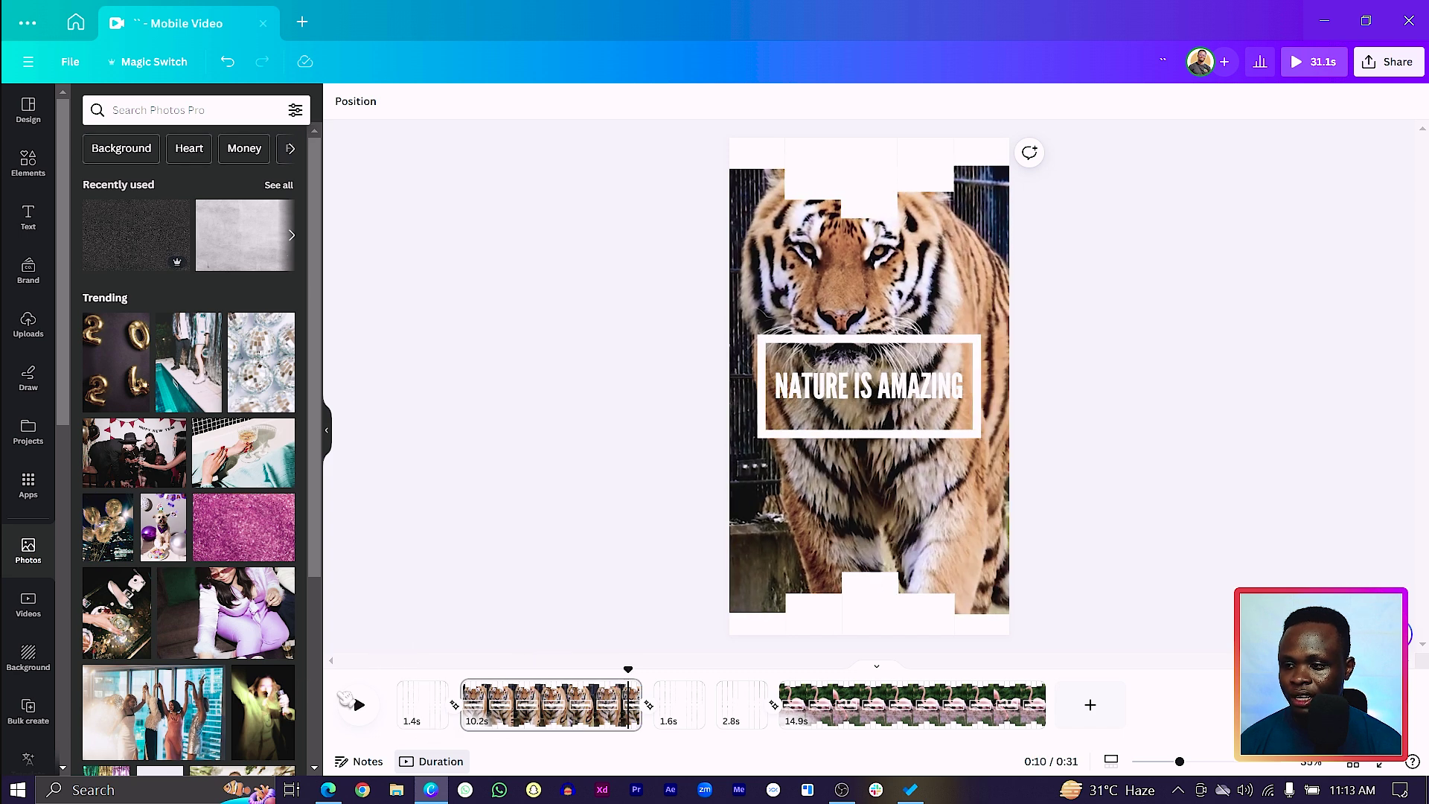
pyautogui.click(363, 706)
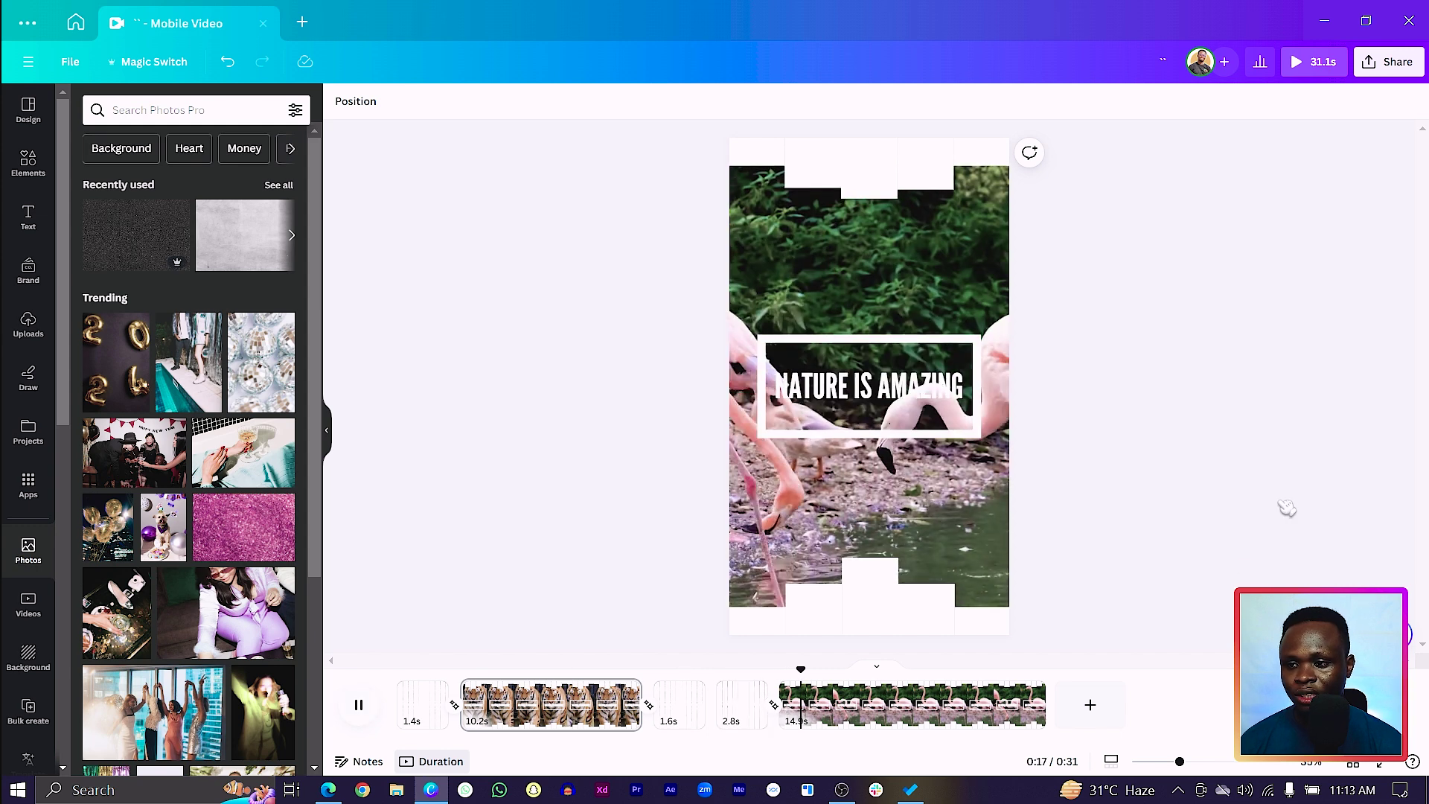
# - Delete the white page directly after the tiger page and replay the change from tiger to flamingo
pyautogui.click(682, 713)
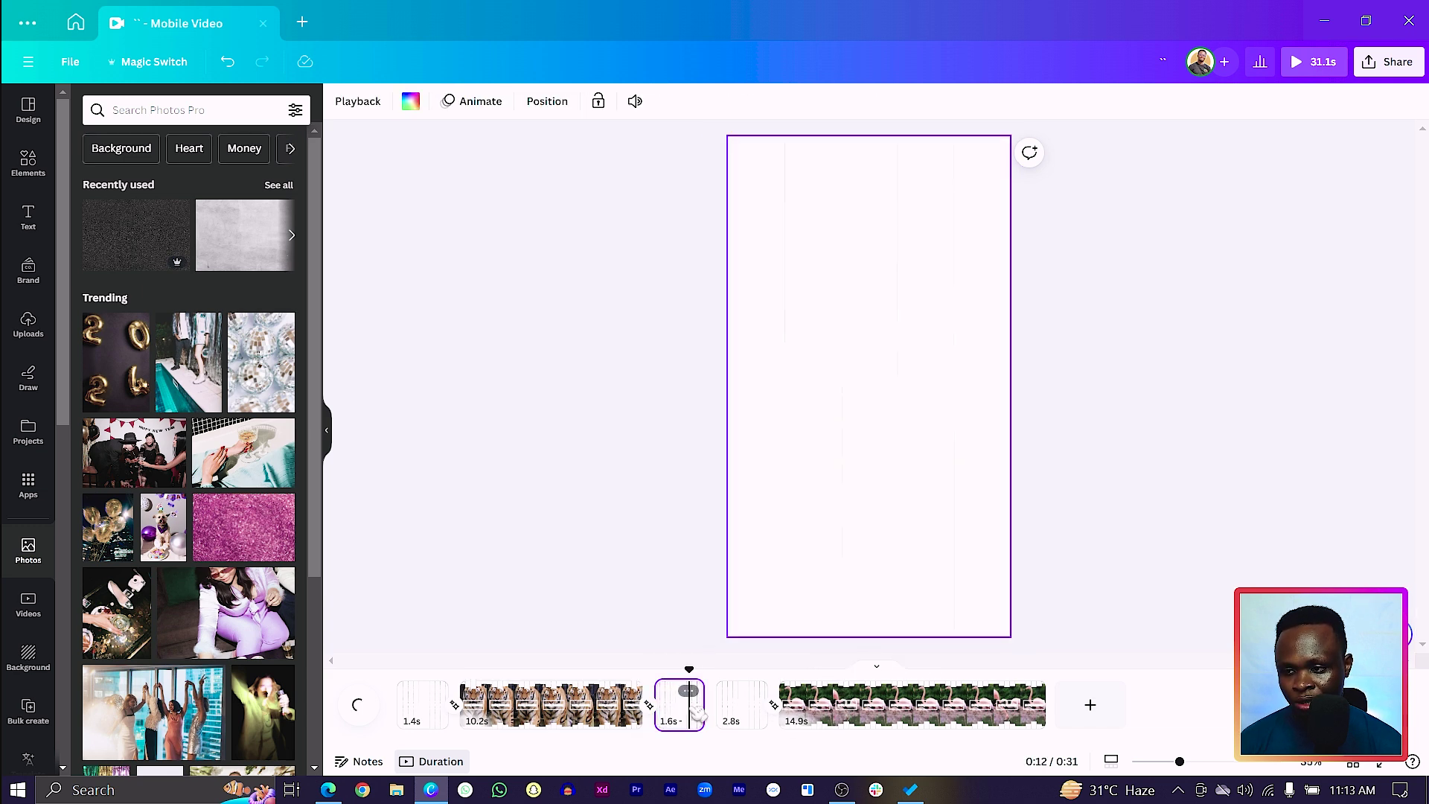
pyautogui.press('Delete')
pyautogui.moveTo(675, 671); pyautogui.dragTo(581, 672)
pyautogui.click(359, 705)
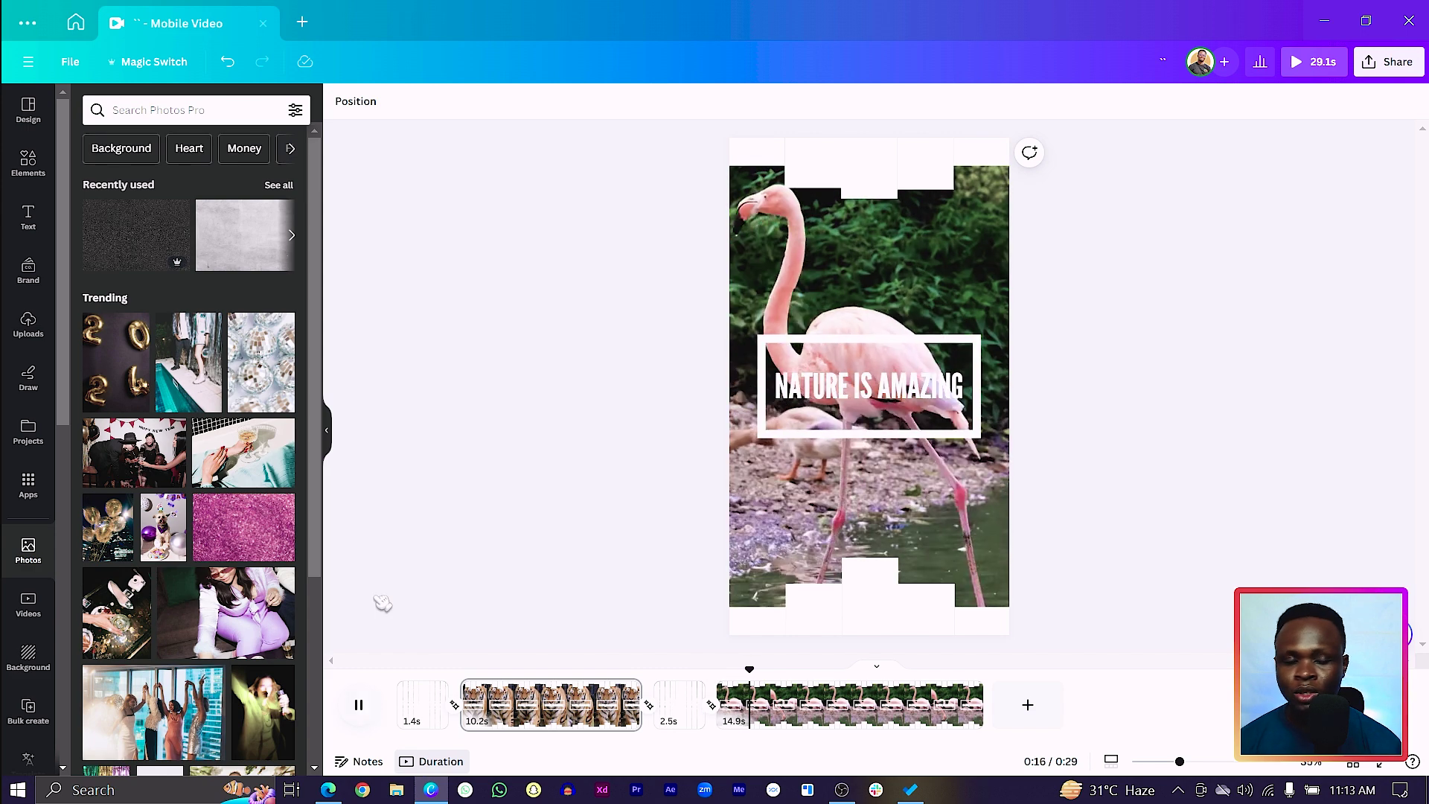
# - Stop the playback and browse the audio results for NATURE for a suitable soundtrack
pyautogui.press('space')
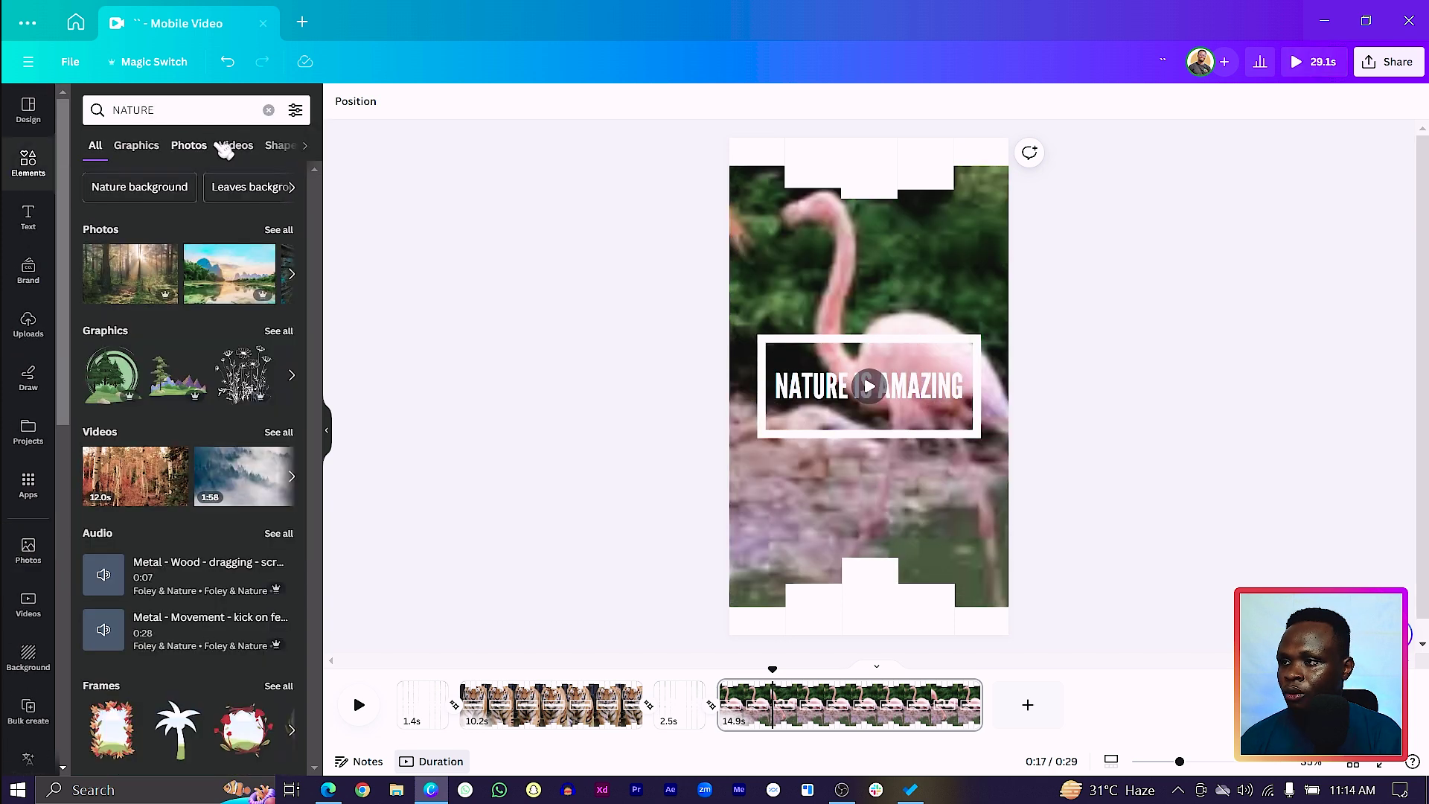
pyautogui.click(308, 146)
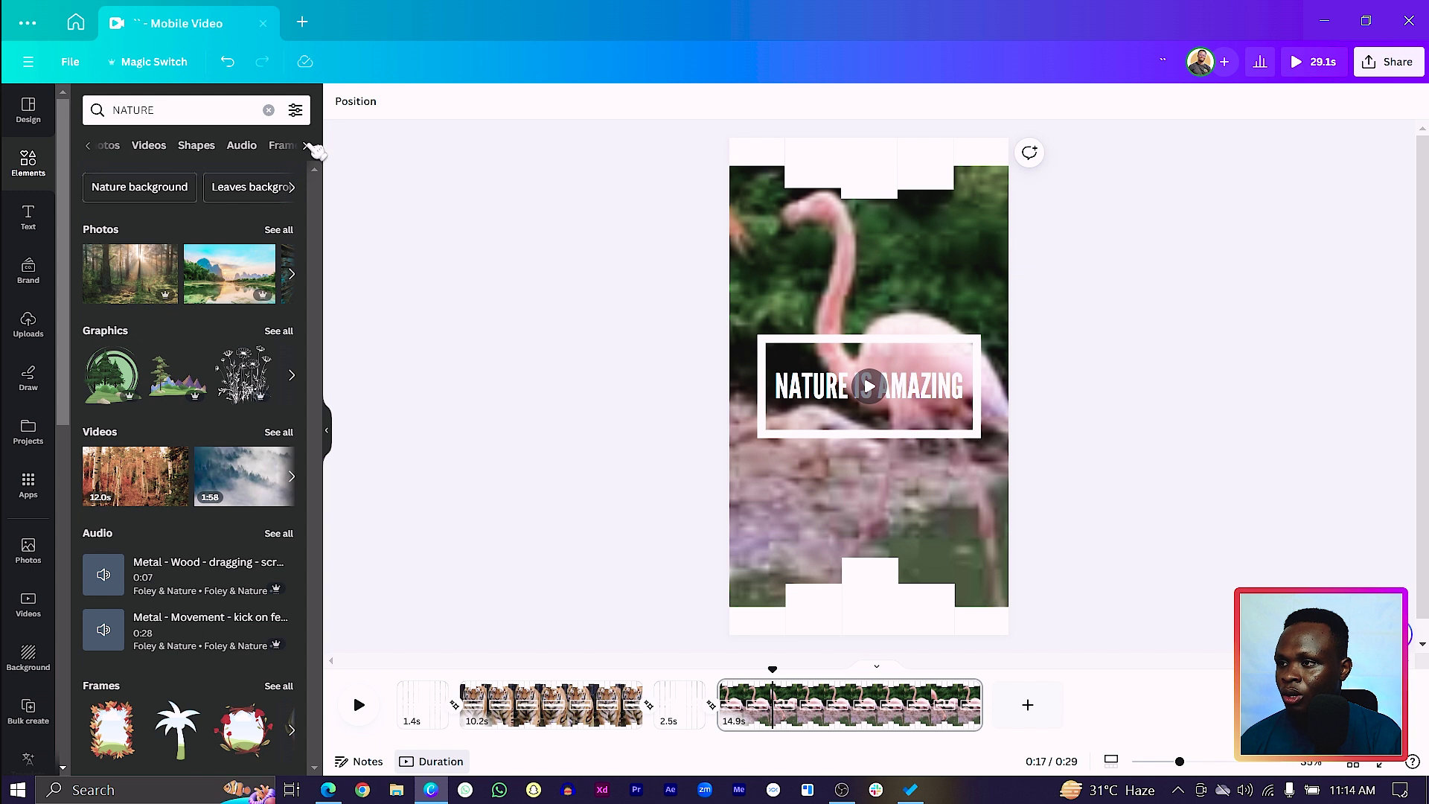
pyautogui.click(242, 147)
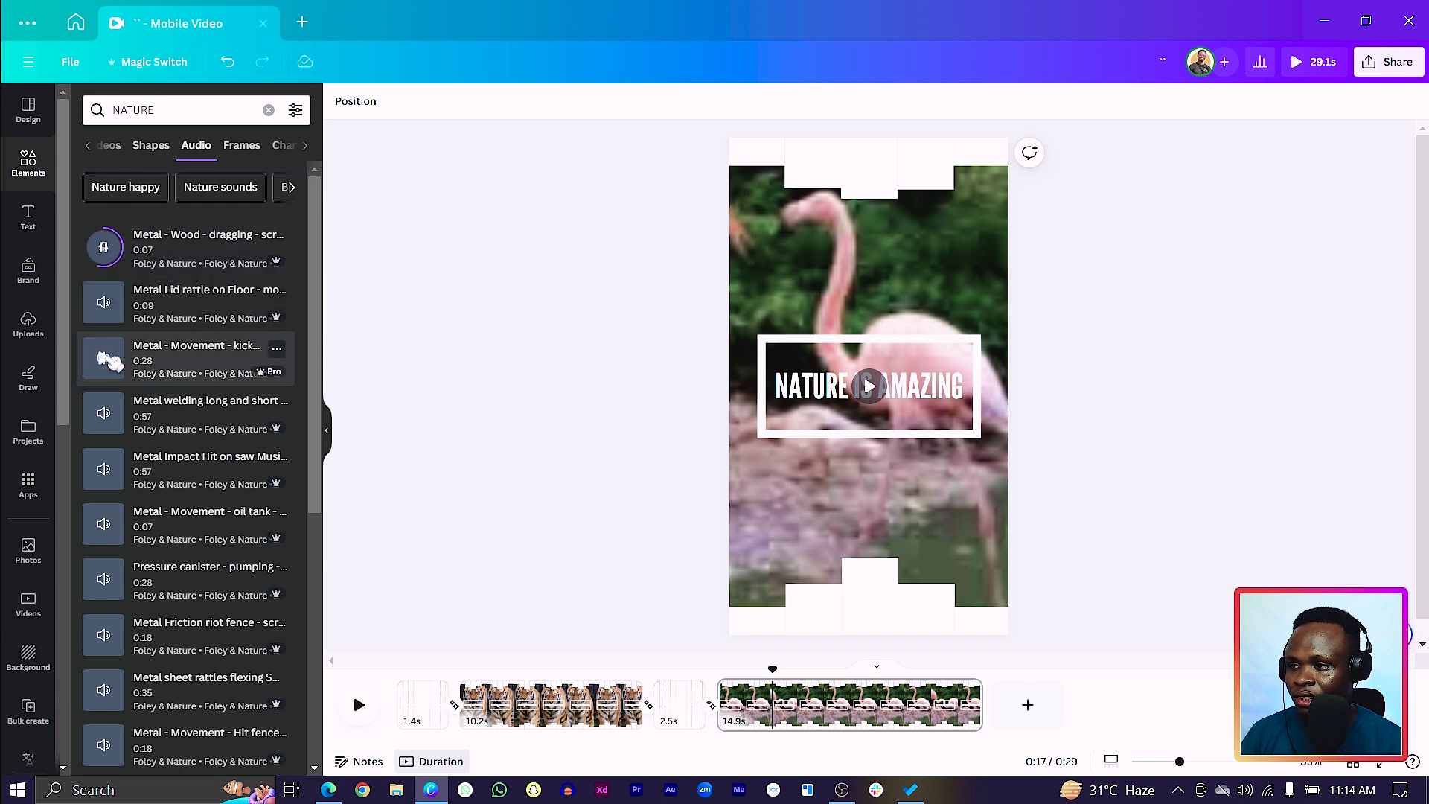
pyautogui.scroll(-3, 105, 573)
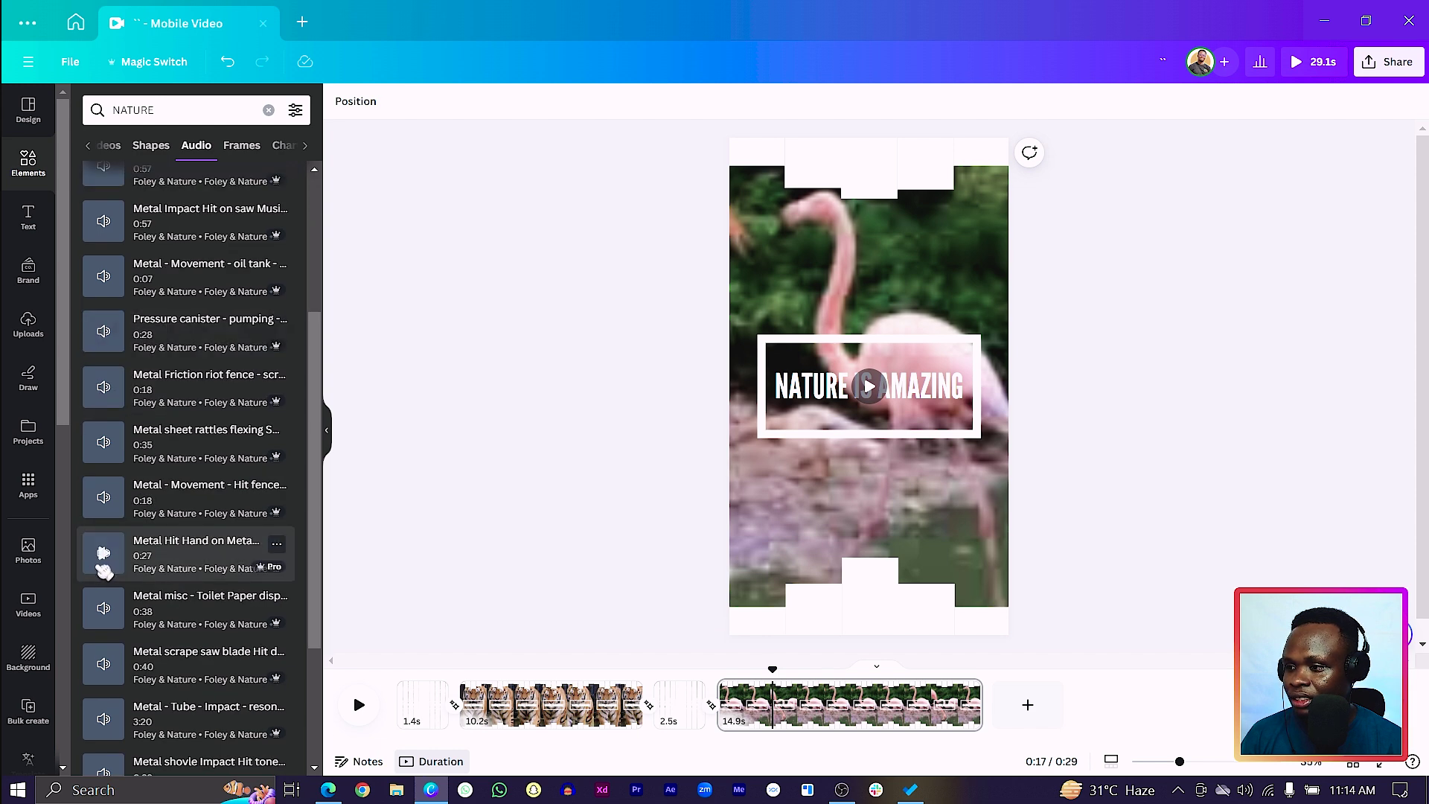
pyautogui.scroll(-3, 105, 573)
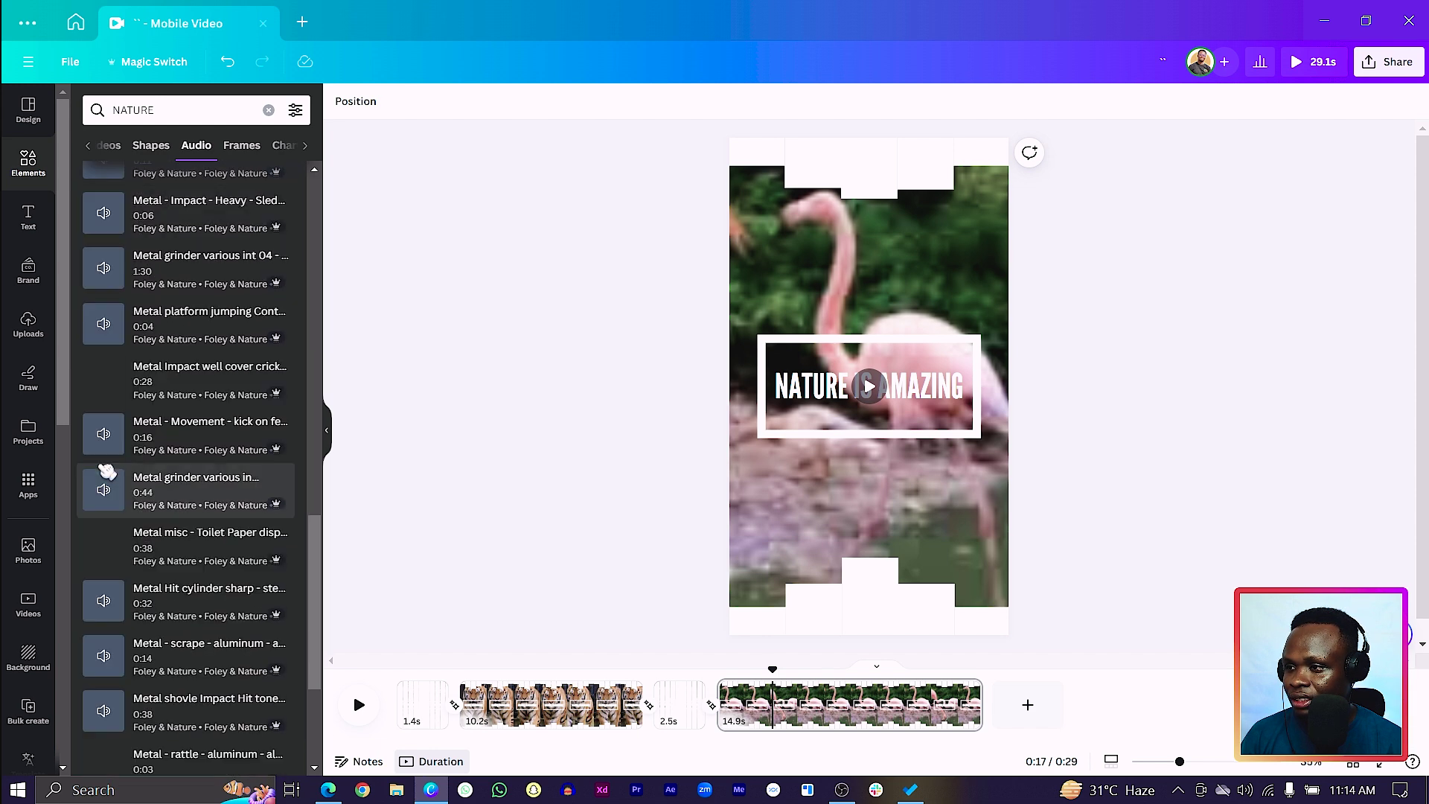
# - Search the audio for AFRICA and lay the Jungle Tales track under the whole video, from its start for 29.1 seconds
pyautogui.click(170, 112)
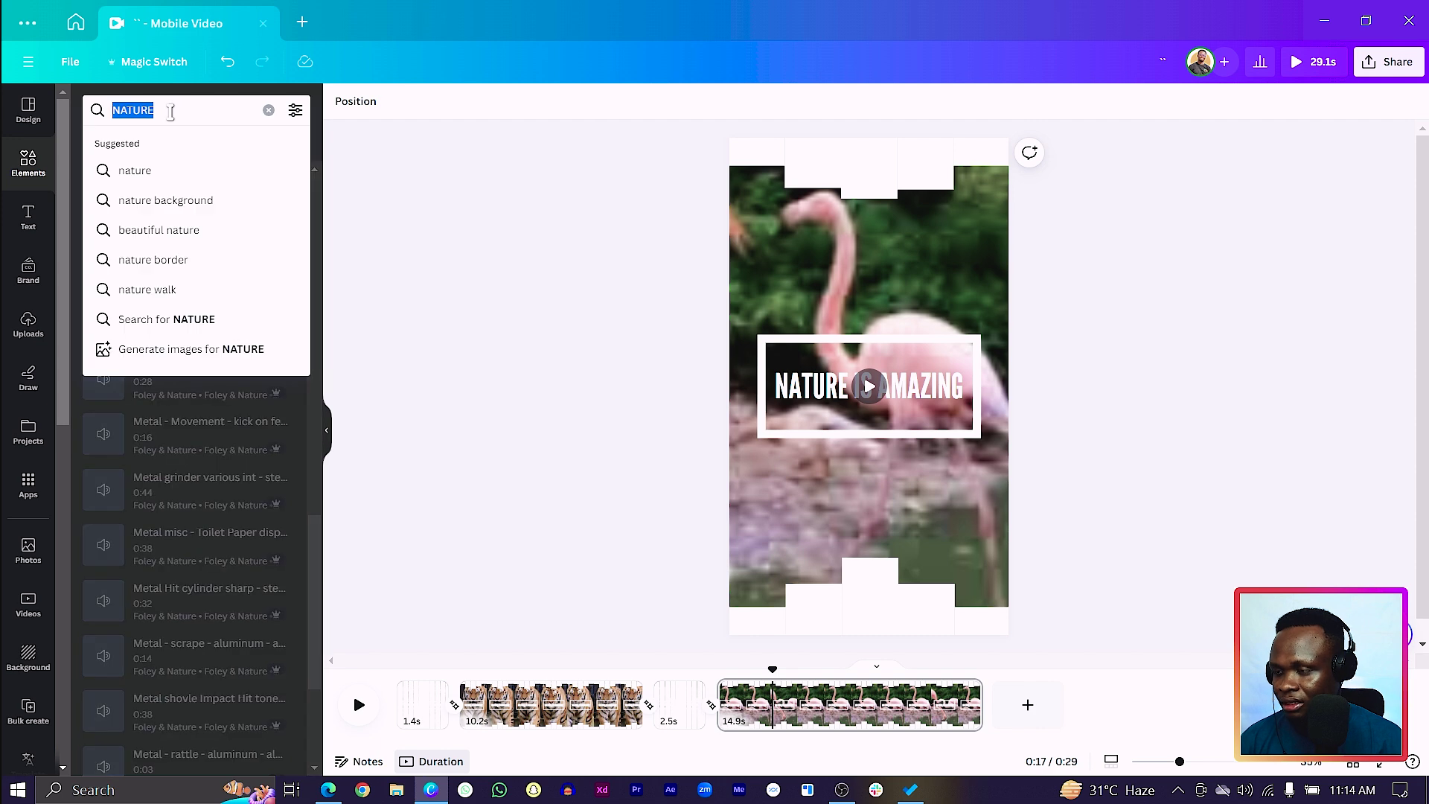
pyautogui.write('AFRICA')
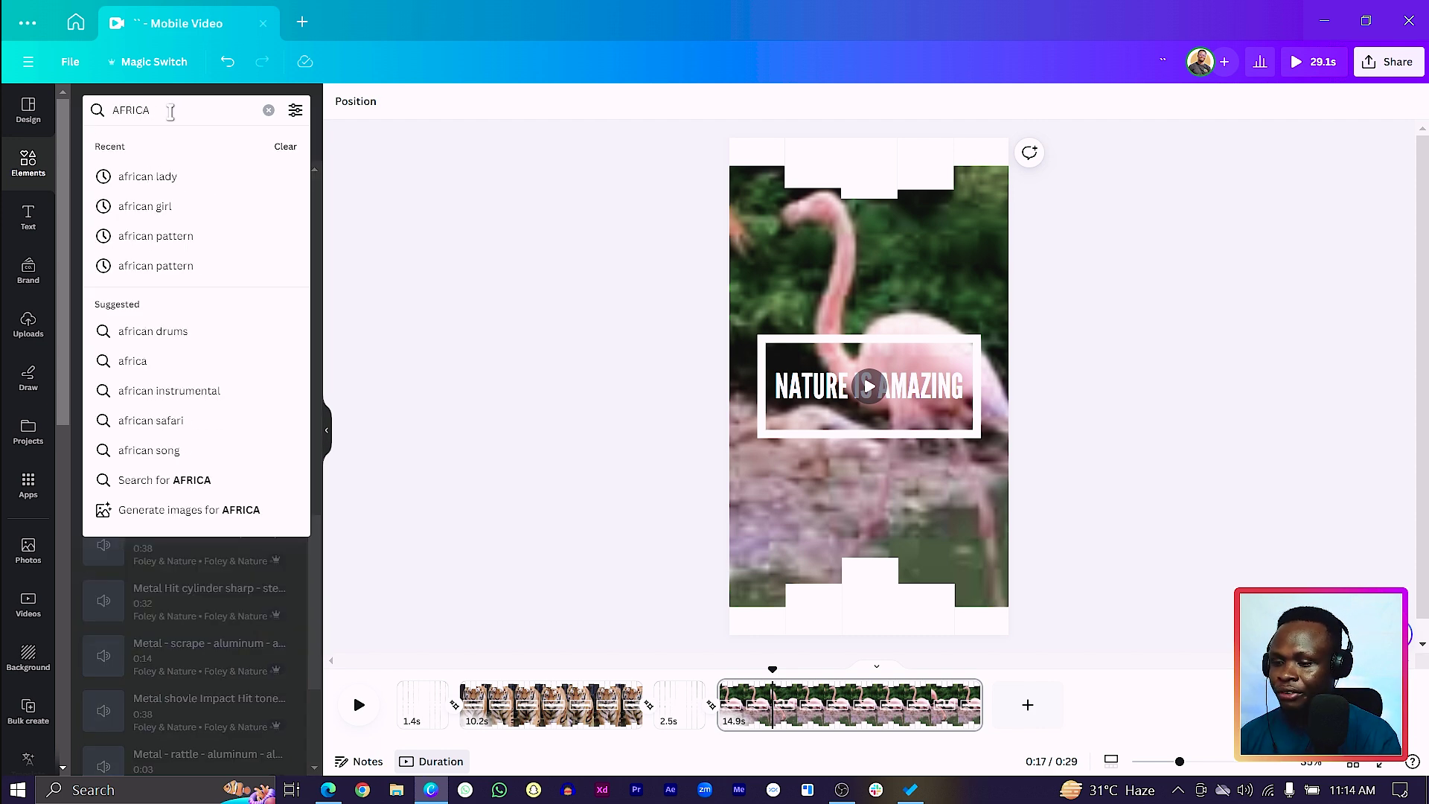
pyautogui.press('Return')
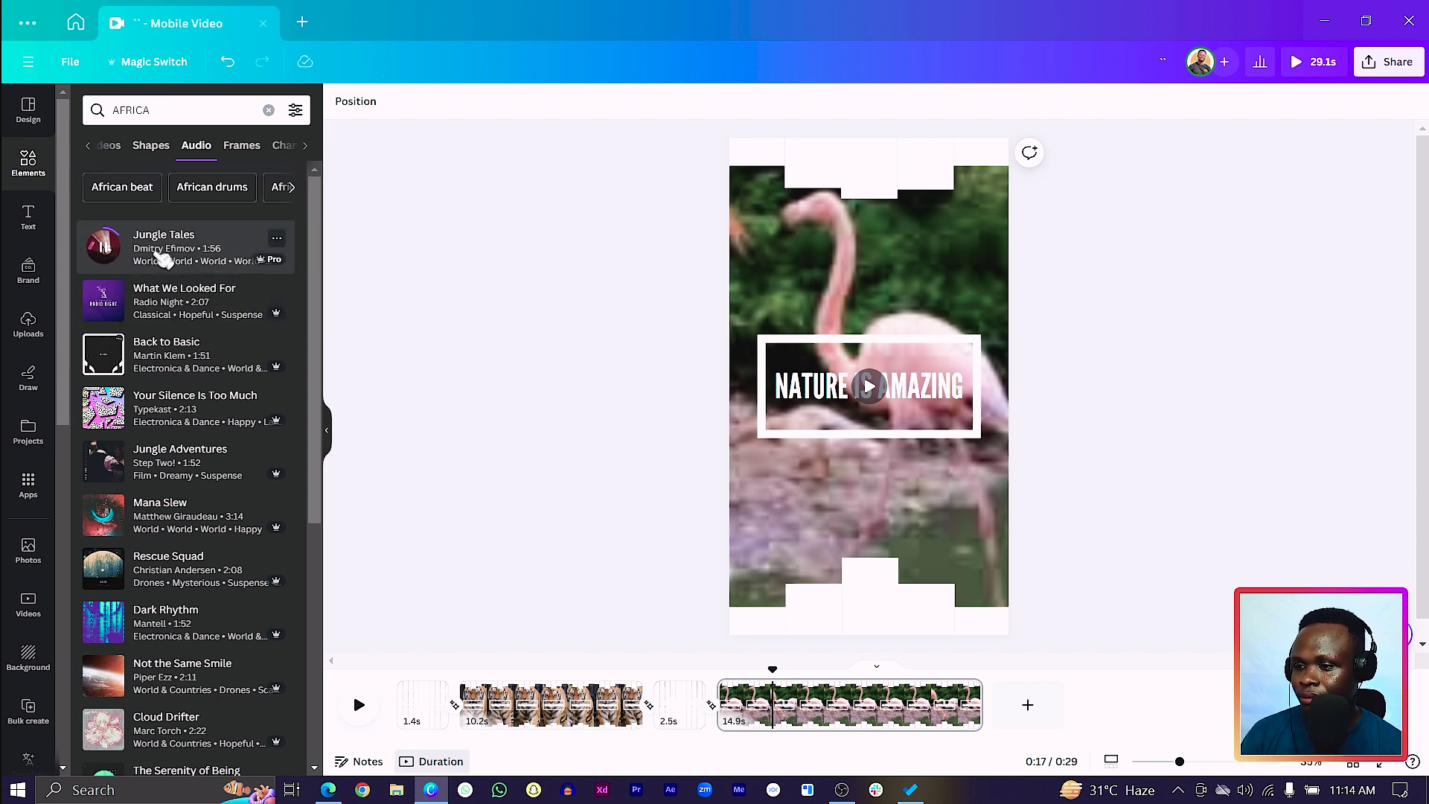
pyautogui.moveTo(160, 258); pyautogui.dragTo(347, 639)
pyautogui.moveTo(410, 700); pyautogui.dragTo(506, 718)
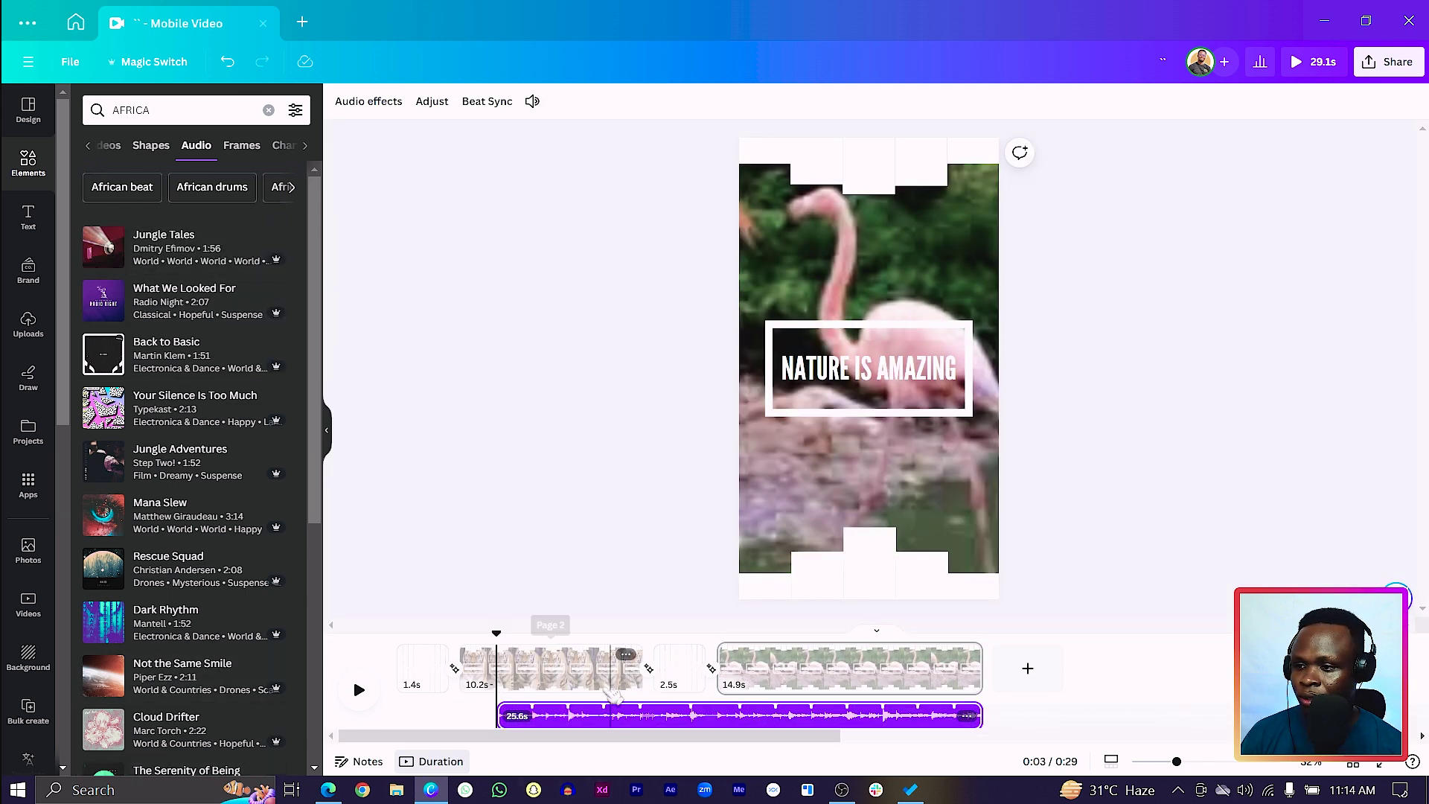
pyautogui.moveTo(479, 723); pyautogui.dragTo(365, 727)
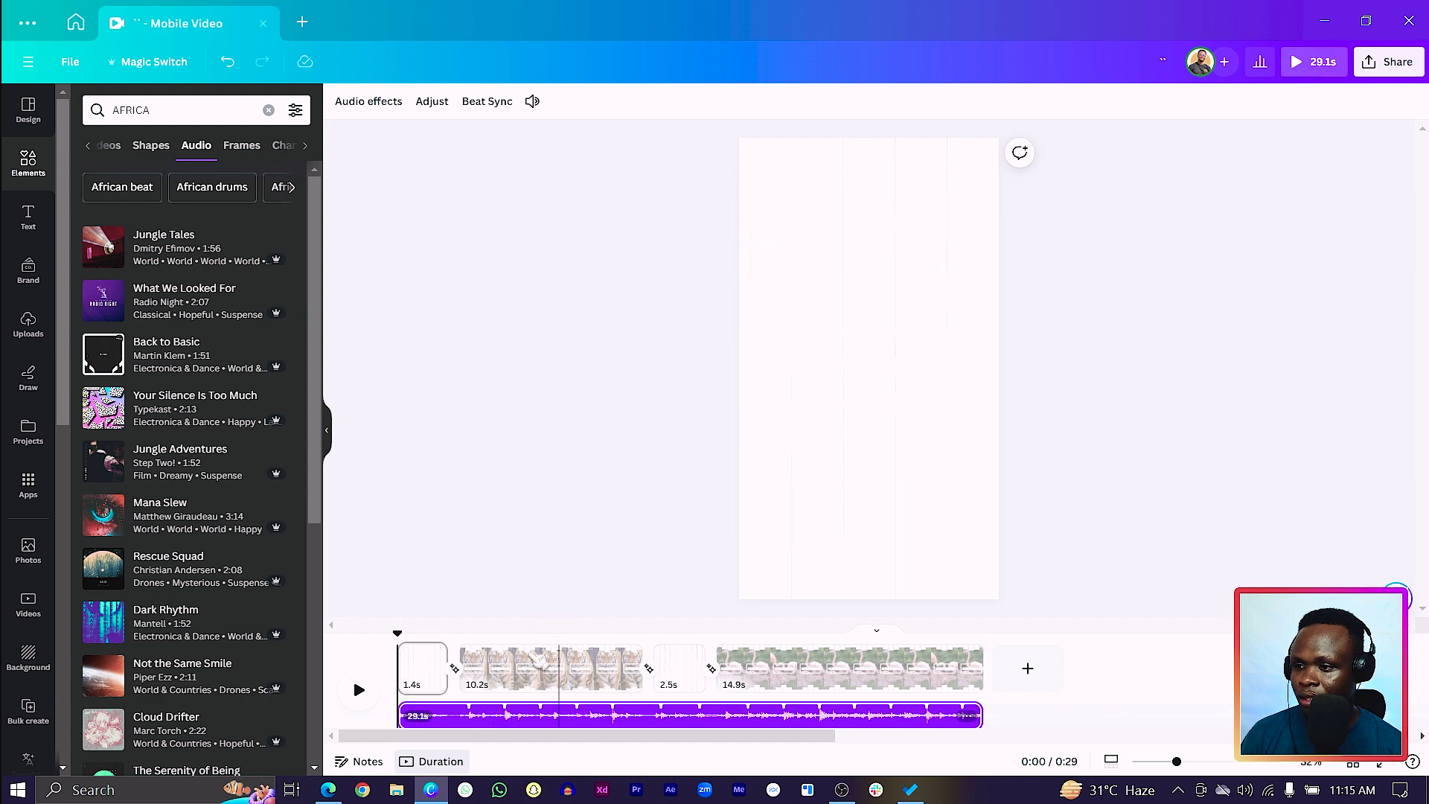